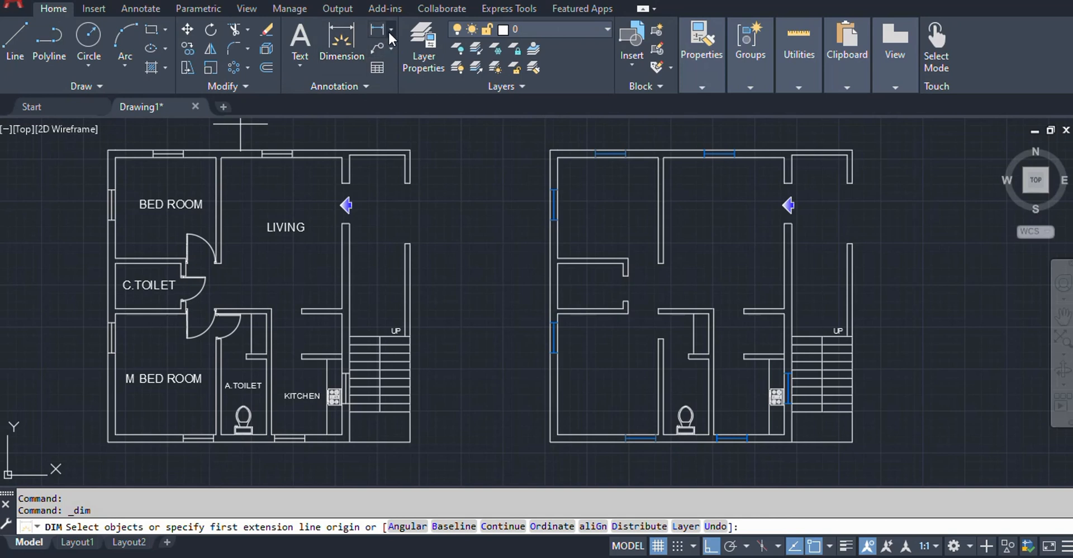
Cancel the running dimension command
left_click(389, 29)
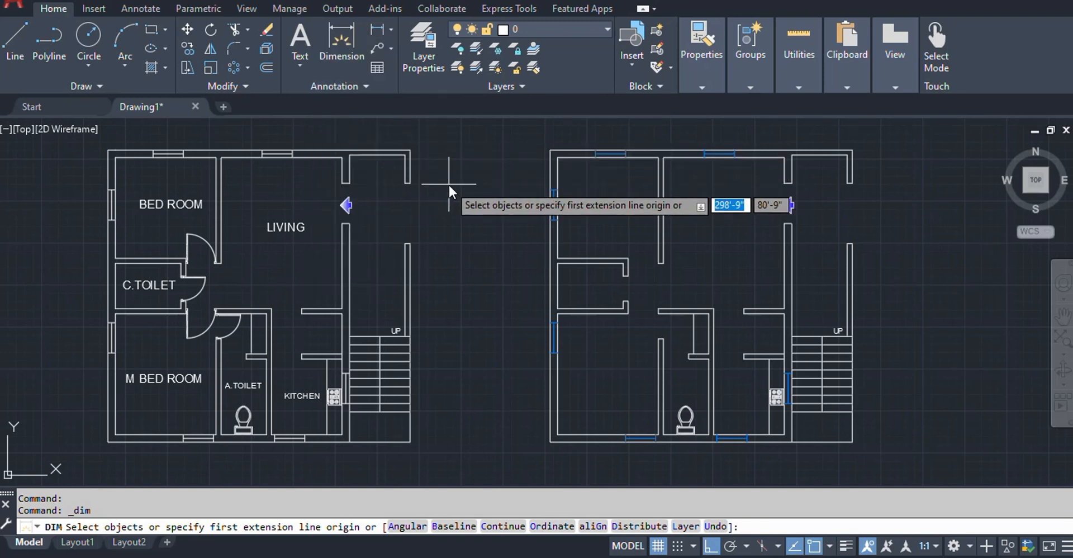
key("Escape")
key("Escape")
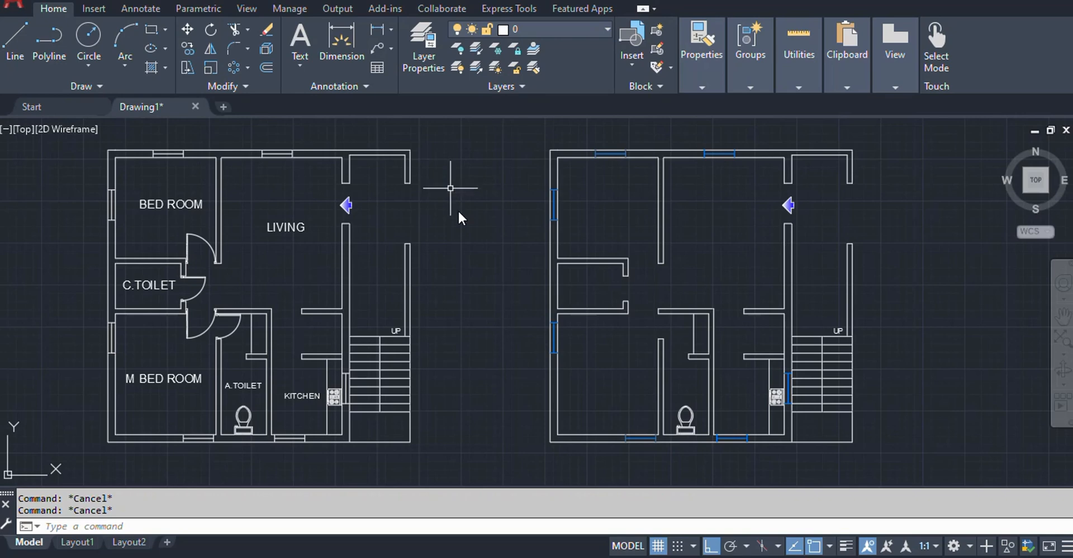
Examine the labelled floor plan and the unlabelled copy beside it
scroll(452, 315, "down", 4)
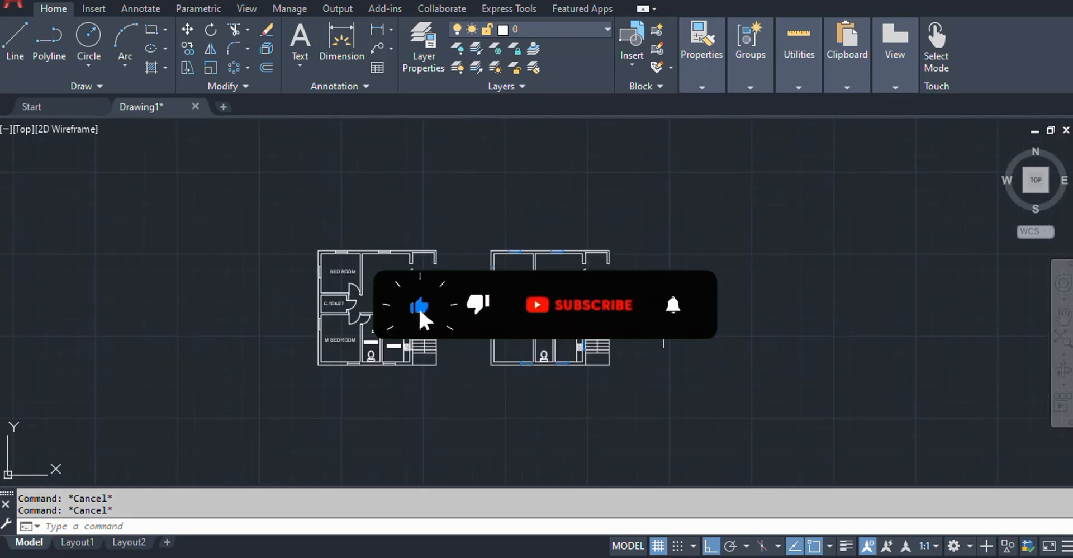
scroll(672, 326, "up", 4)
scroll(608, 316, "down", 2)
scroll(309, 279, "down", 1)
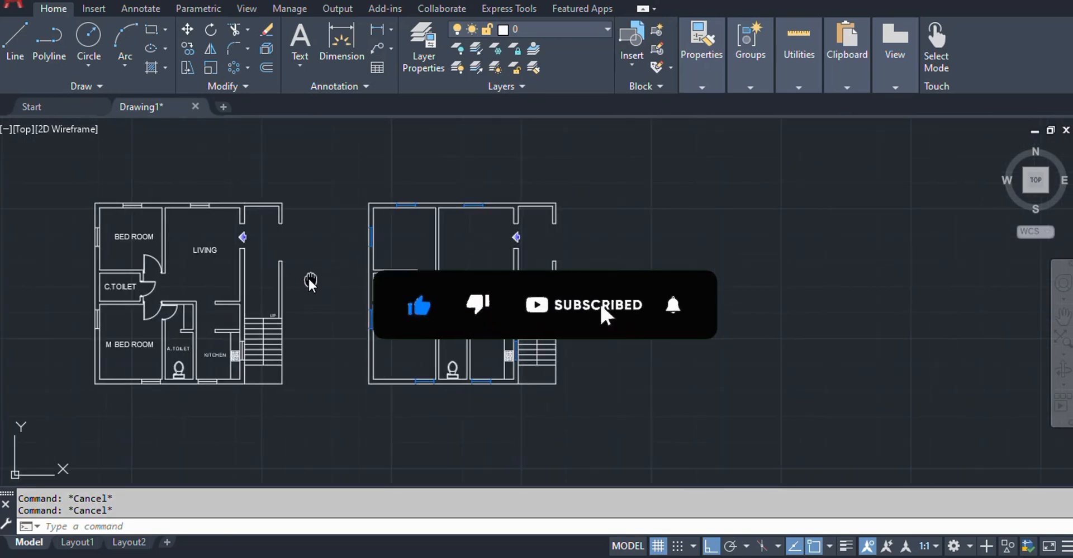
scroll(335, 279, "up", 3)
scroll(335, 279, "down", 1)
middle_click_drag(214, 271, 237, 267)
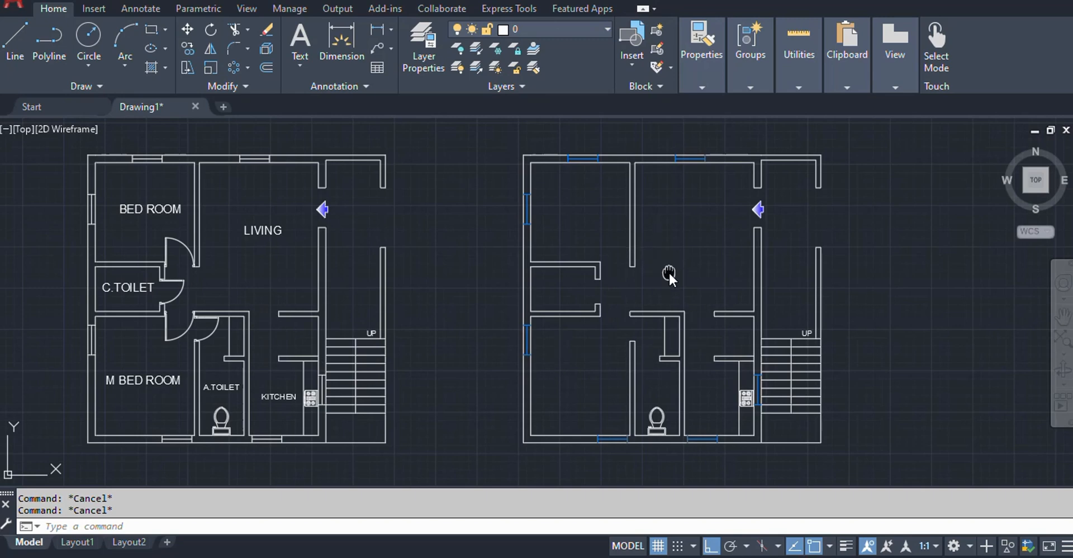
middle_click_drag(668, 270, 649, 280)
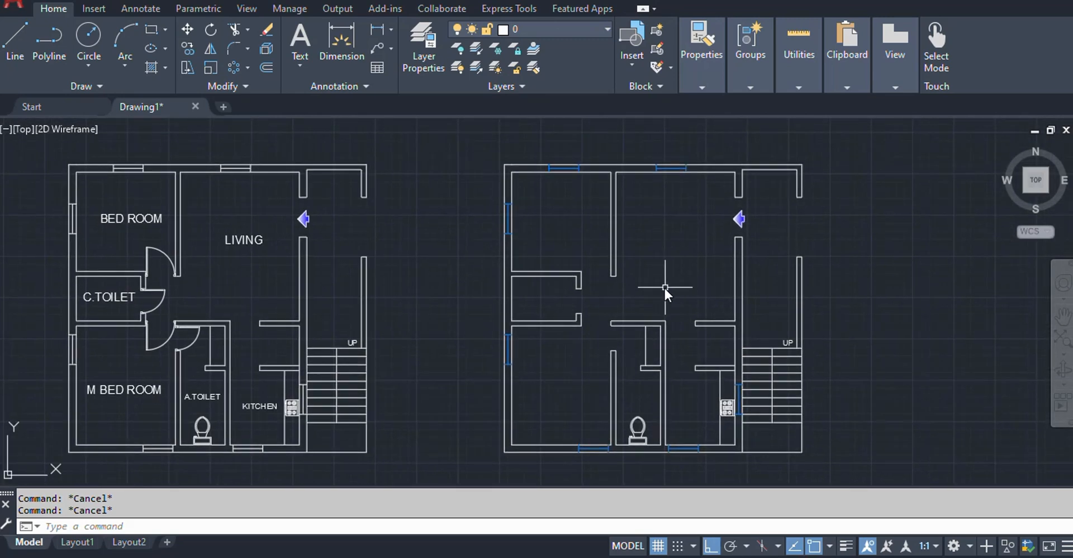
scroll(608, 316, "down", 4)
scroll(738, 319, "up", 4)
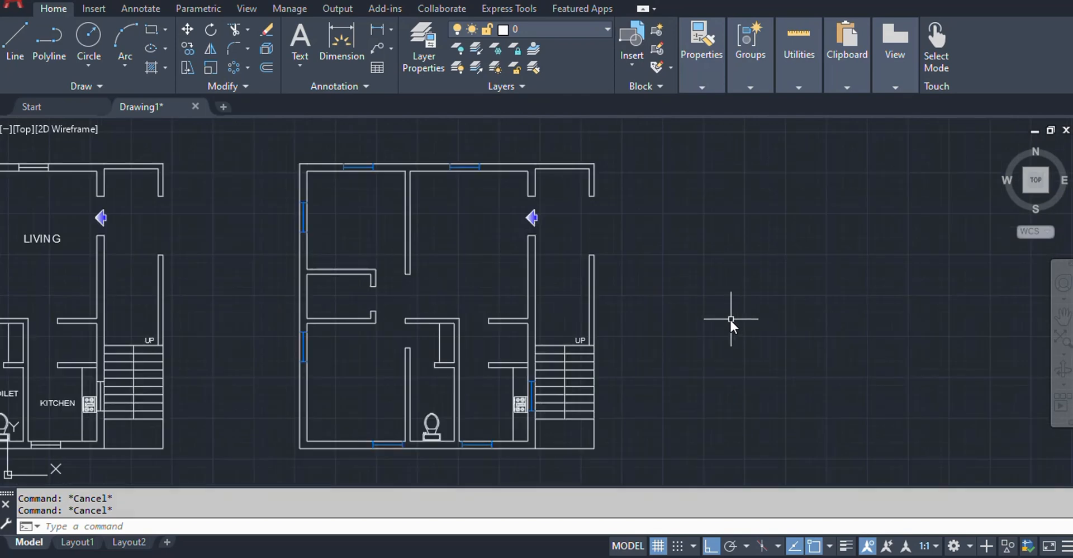
mouse_move(730, 317)
middle_mouse_down()
mouse_move(412, 328)
mouse_move(278, 364)
mouse_move(104, 366)
mouse_move(93, 347)
middle_mouse_up()
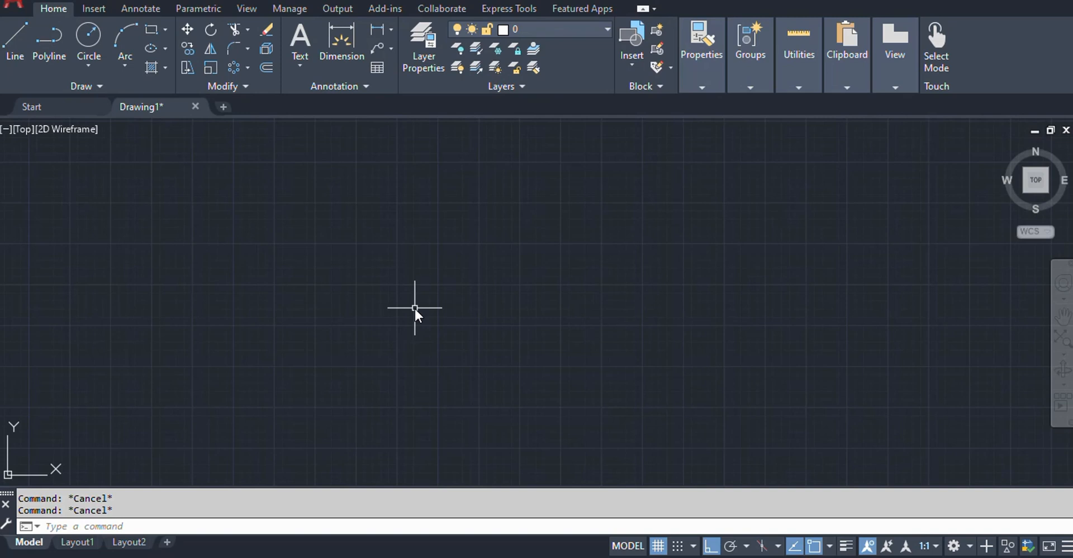
Start a single-line text in the living room of the unlabelled plan with height 6" and rotation angle 0
left_click(298, 63)
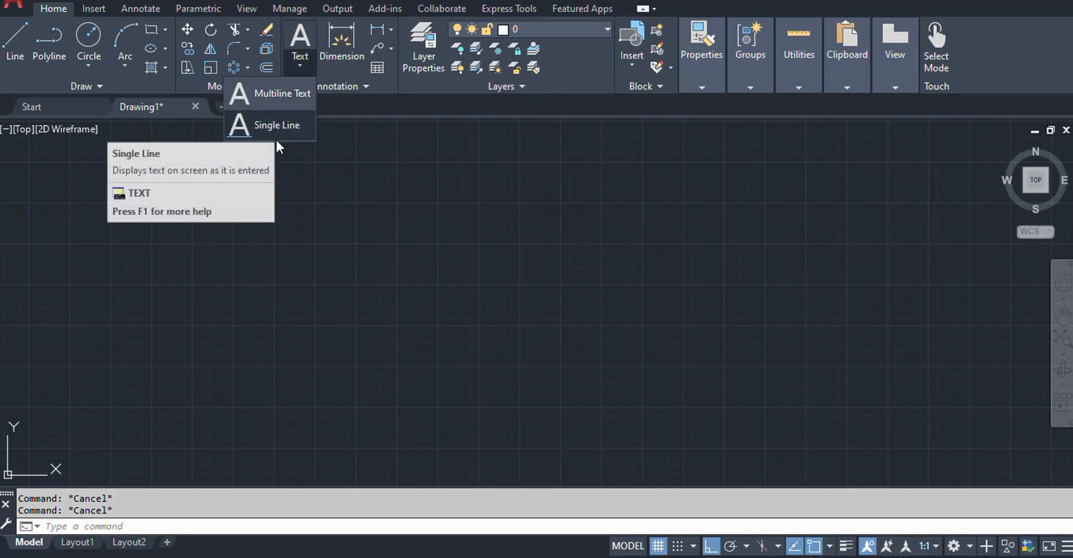
left_click(403, 237)
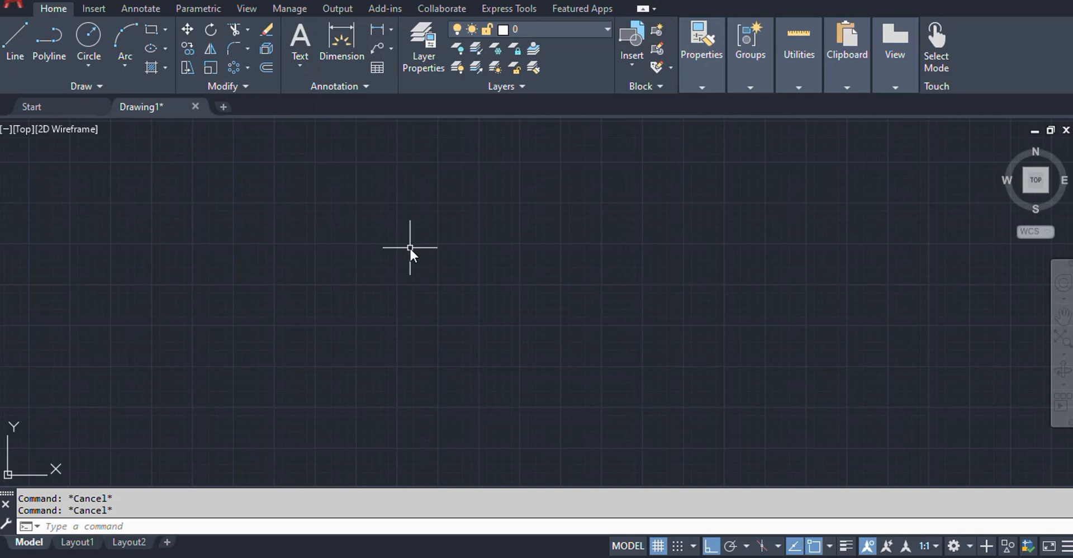
type("tex")
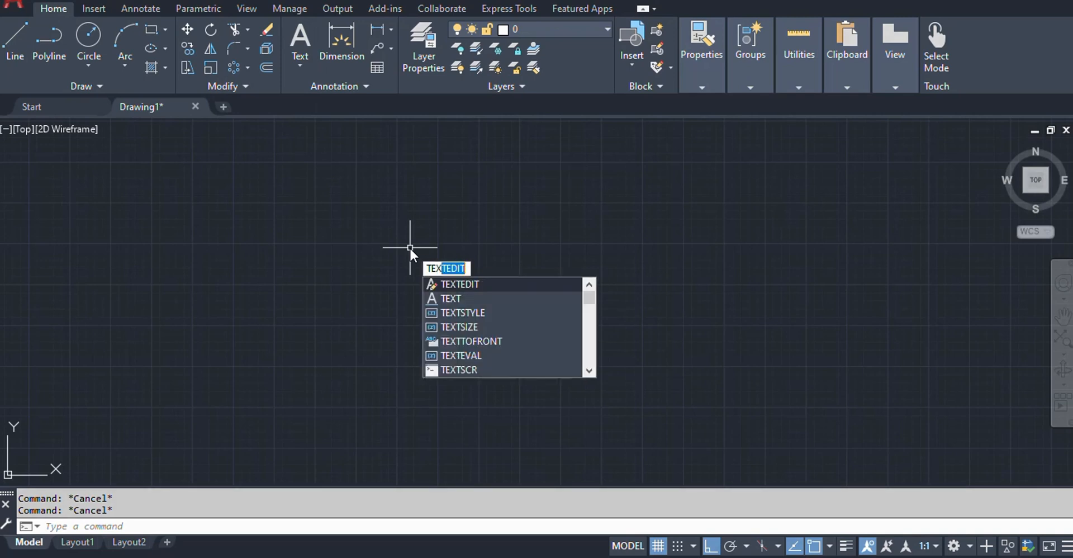
type("t")
key("Return")
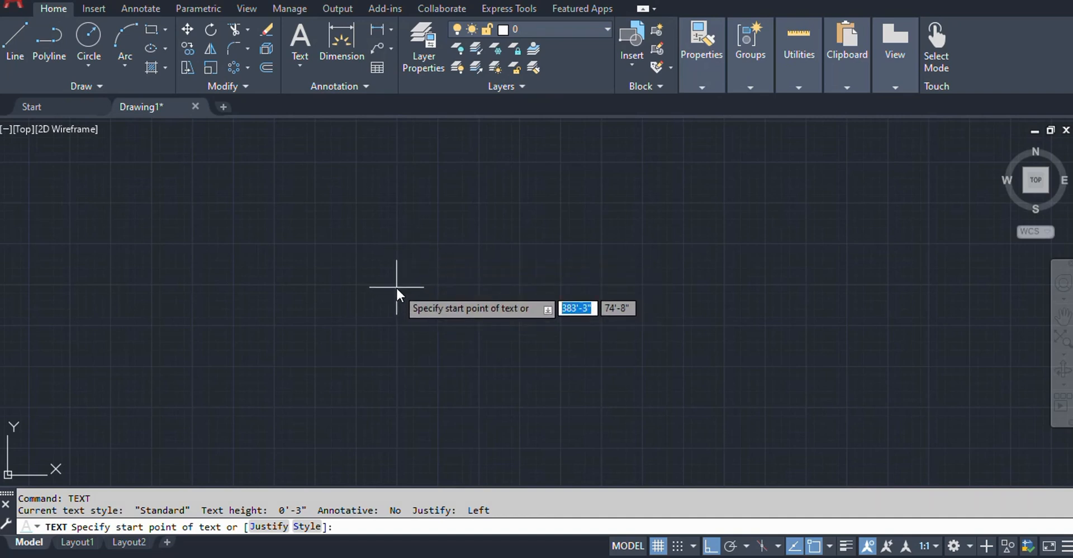
scroll(407, 257, "down", 2)
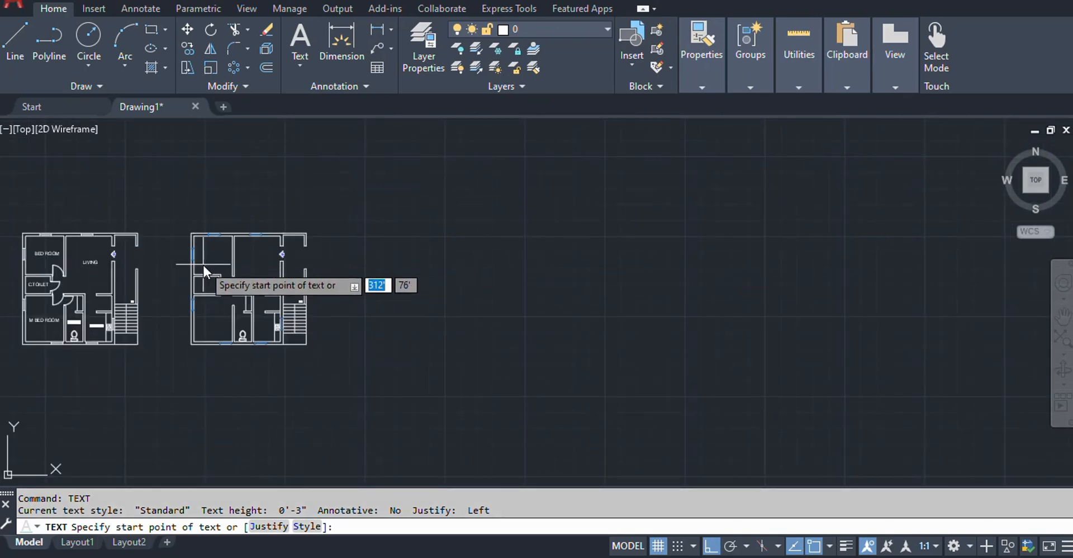
scroll(203, 263, "up", 2)
middle_click_drag(204, 253, 369, 260)
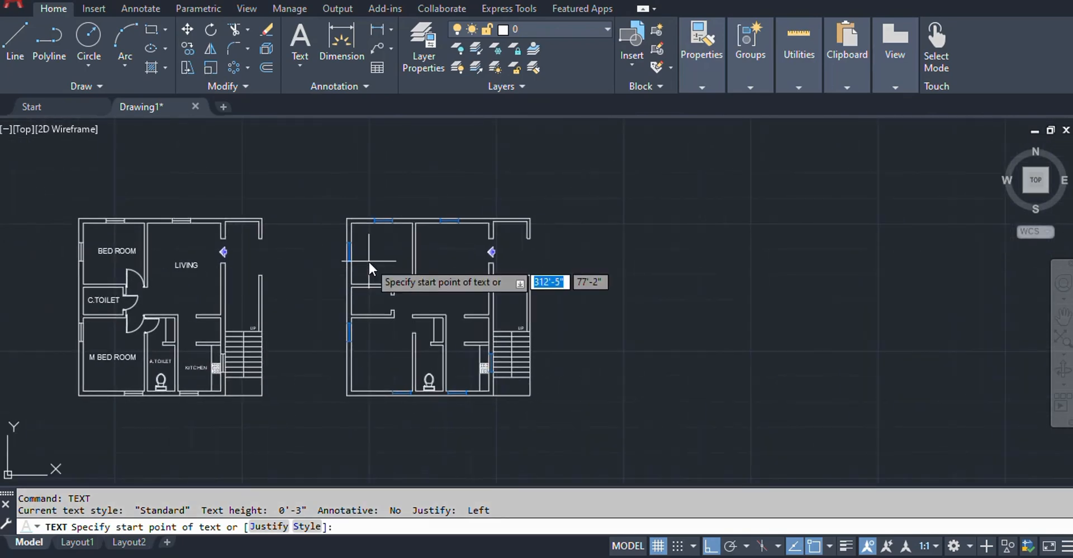
scroll(368, 260, "up", 2)
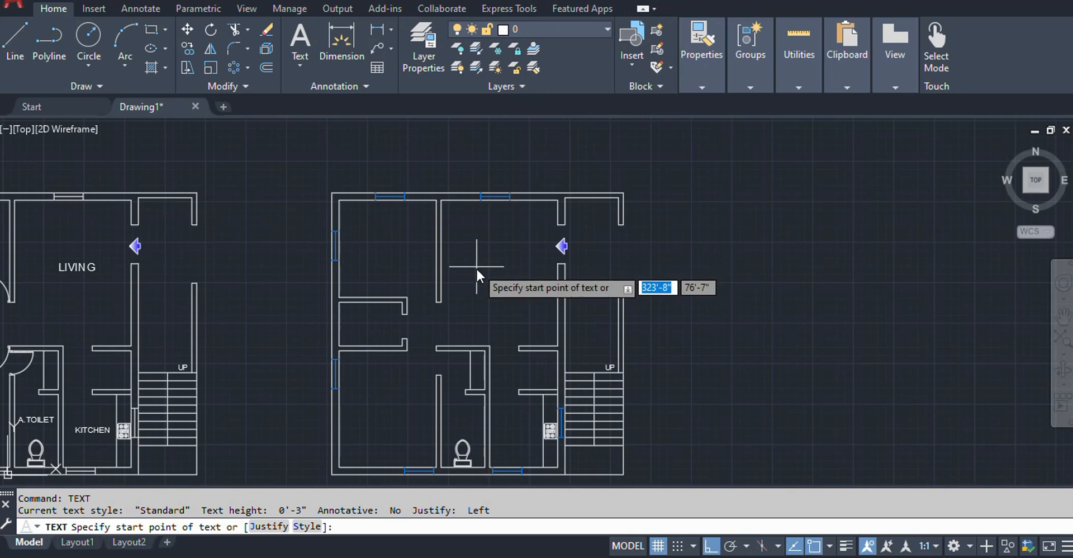
left_click(470, 279)
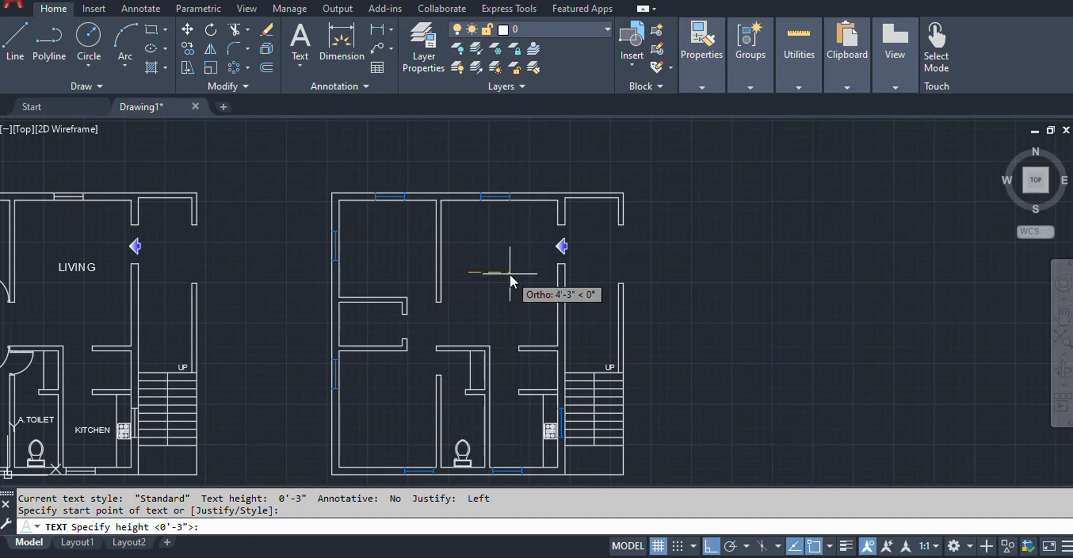
type("6\"")
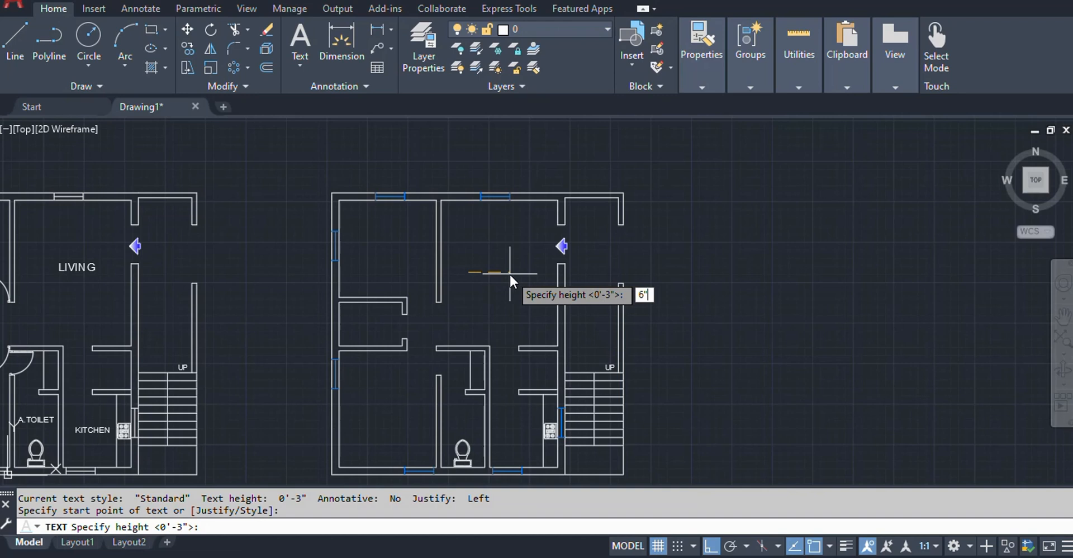
key("Return")
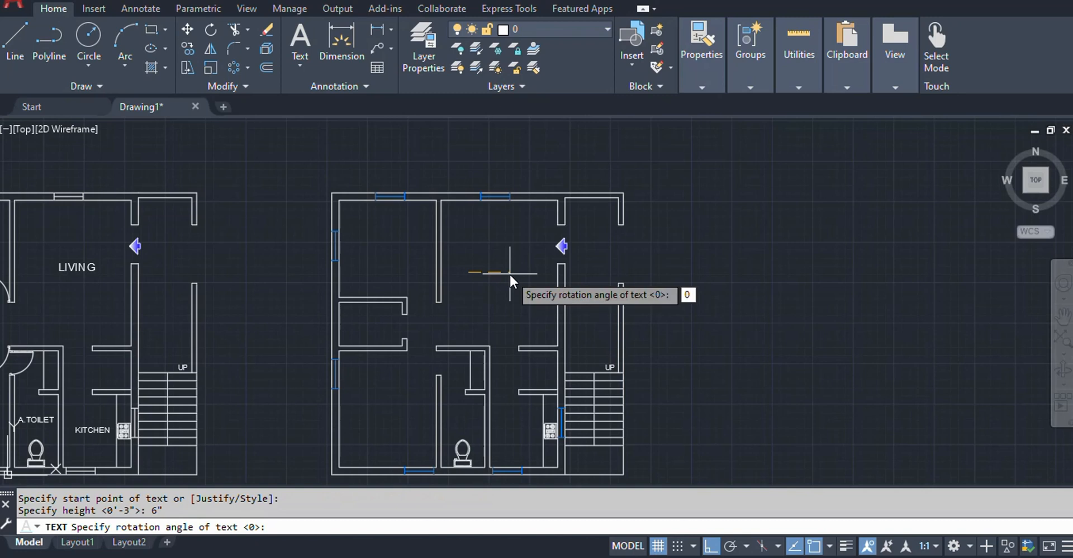
key("Return")
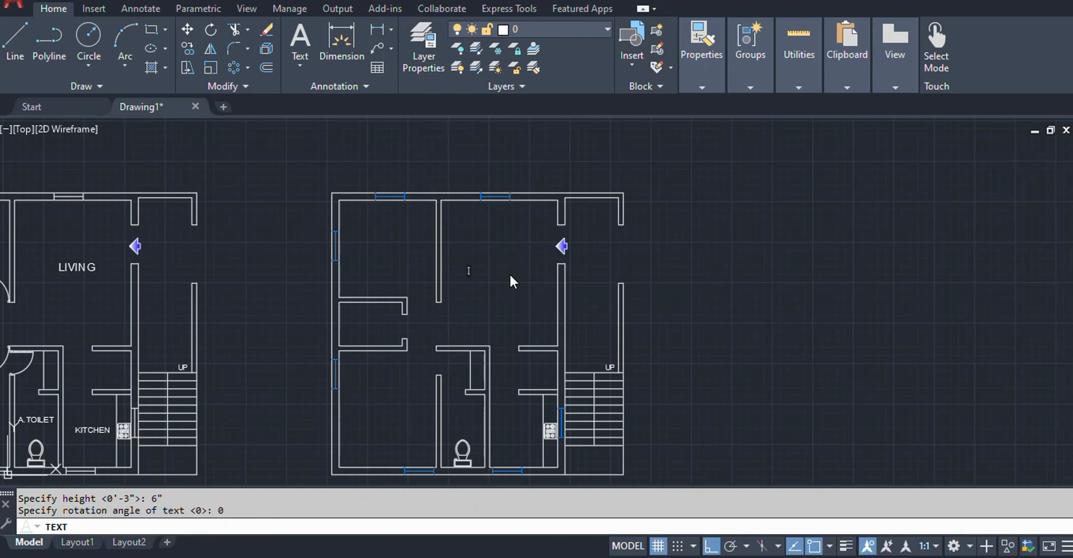
Enter LIVING as the label text in the living room
scroll(473, 265, "up", 2)
scroll(465, 273, "up", 2)
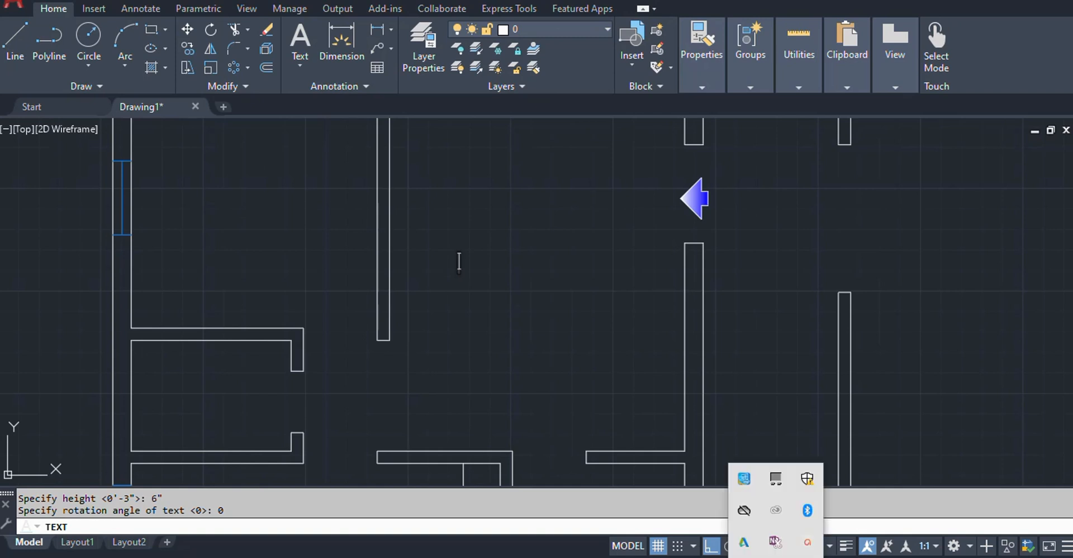
left_click(814, 537)
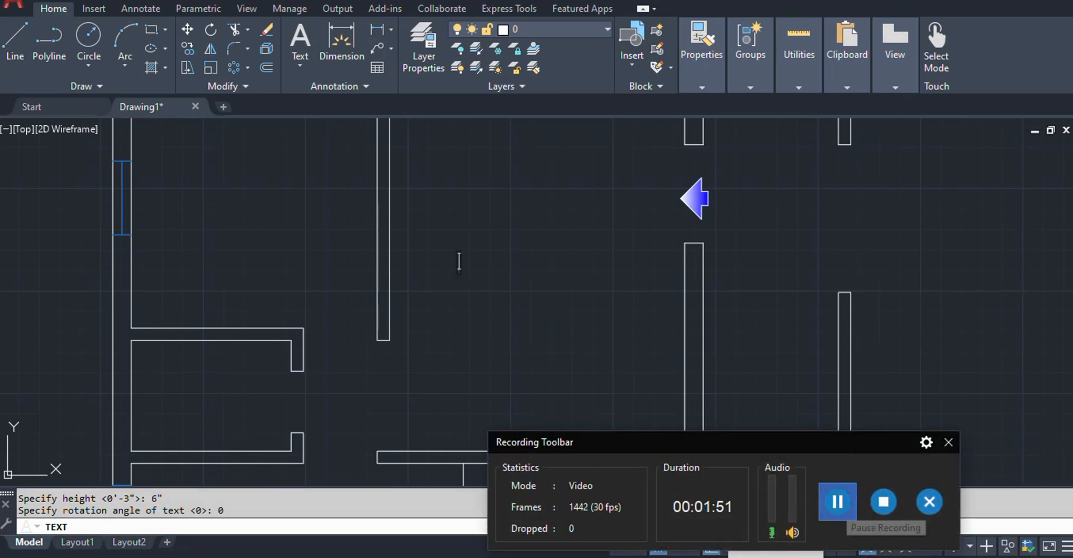
left_click(847, 507)
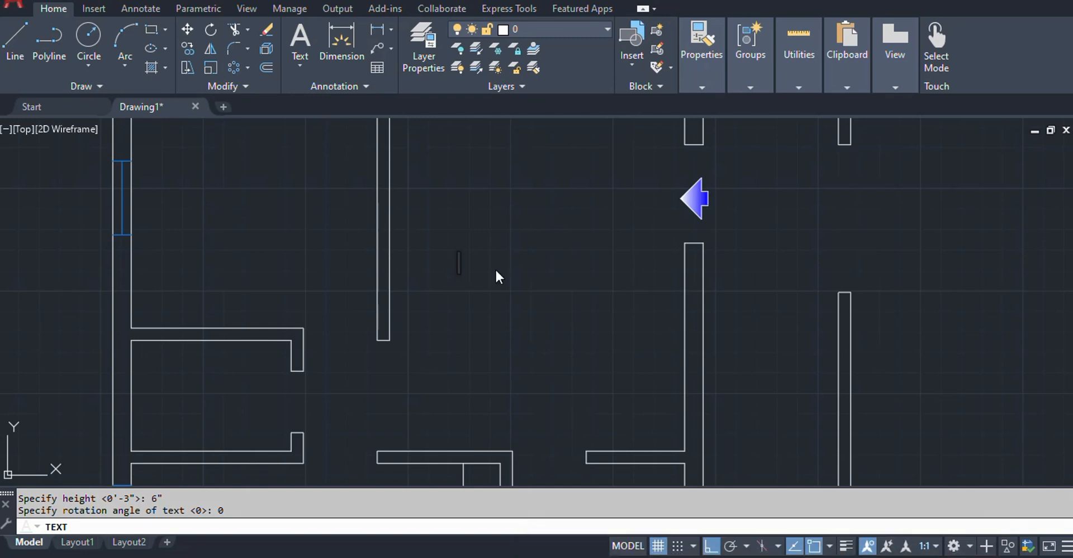
key("F7")
middle_click_drag(514, 296, 520, 300)
key("F7")
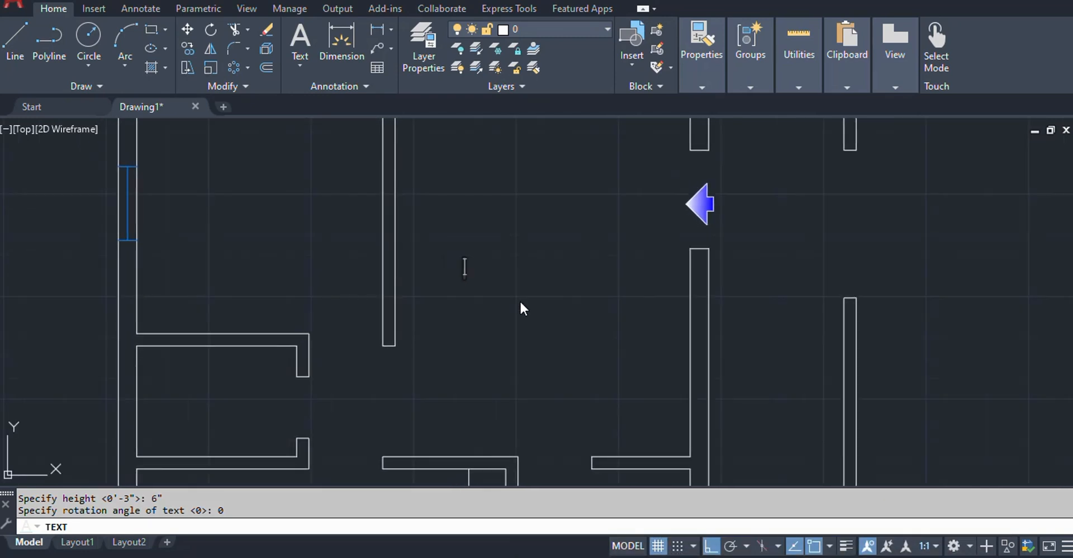
type("LIVING")
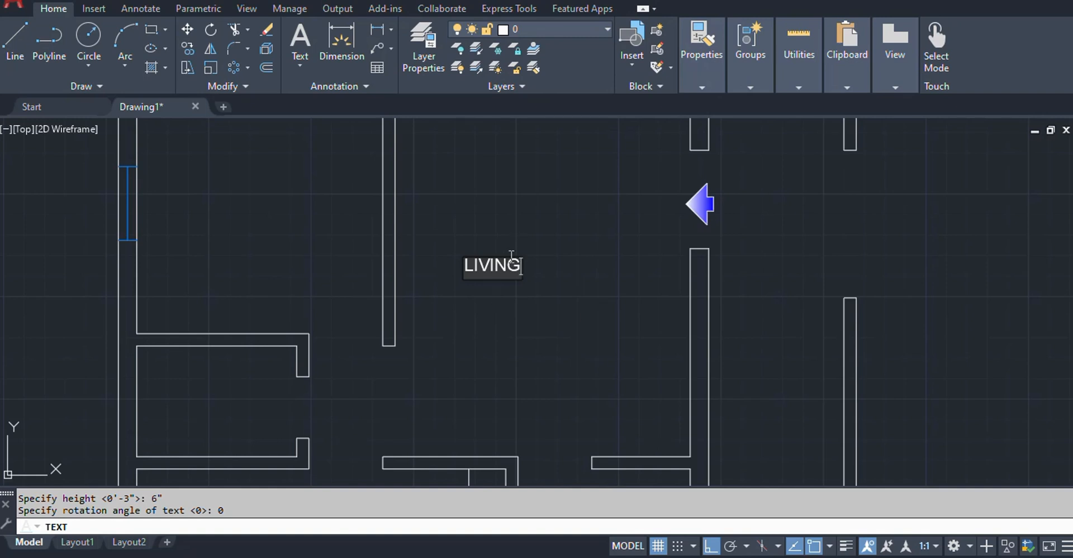
Add the labels BEDROOM in the upper-left room and C.TOILET in the small room below it
left_click(230, 204)
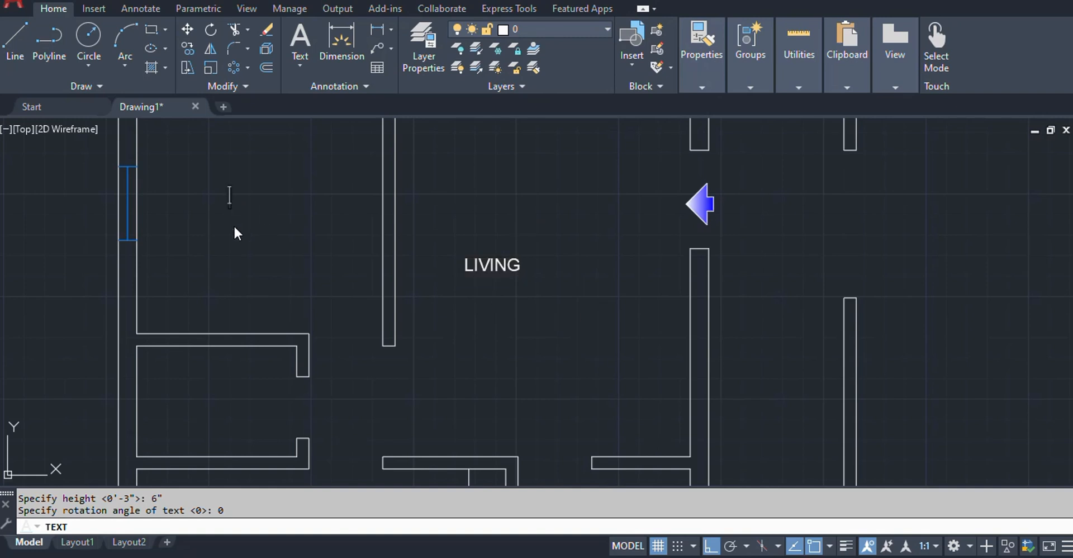
type("BED")
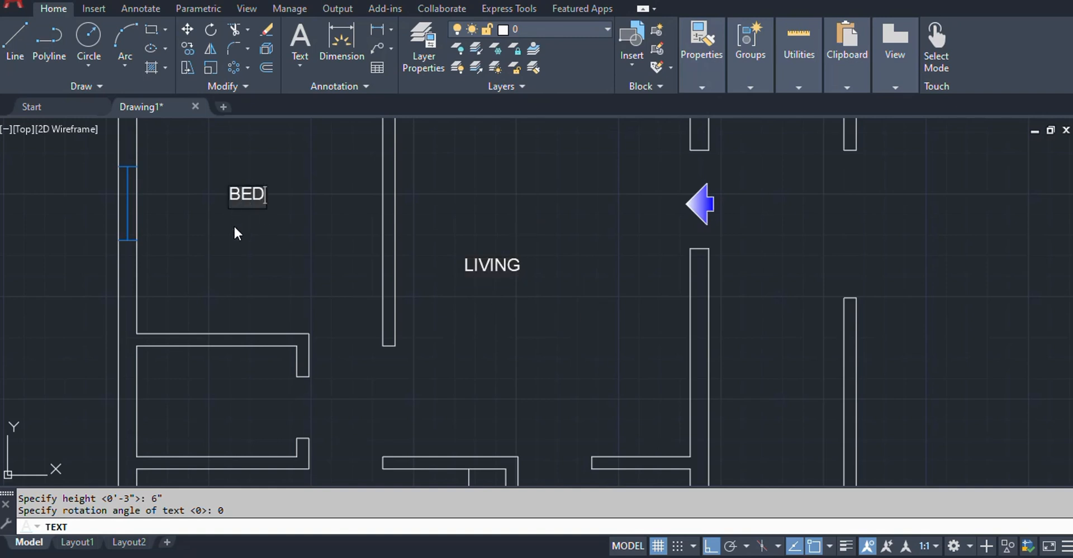
type("ROOM")
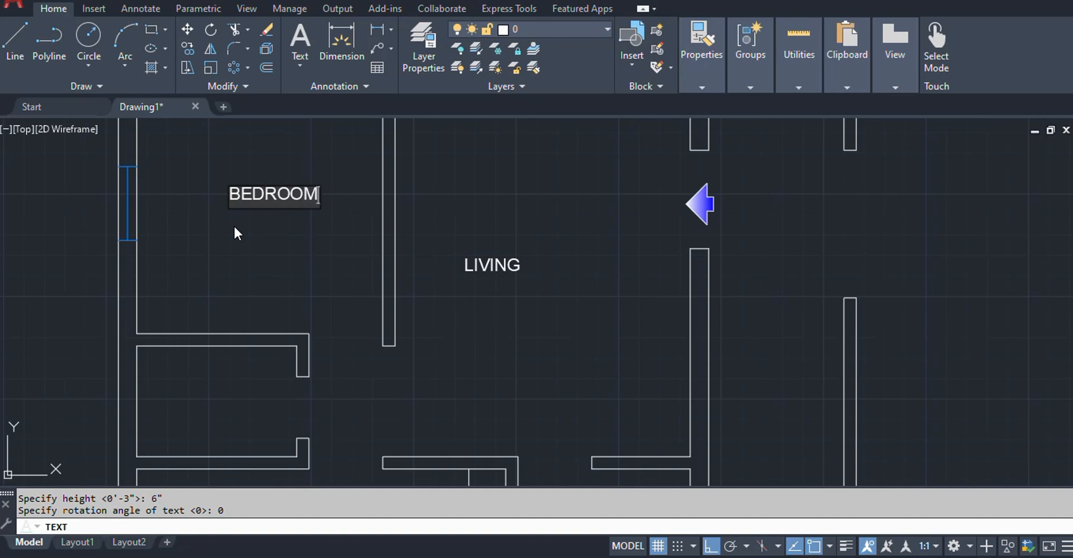
left_click(195, 397)
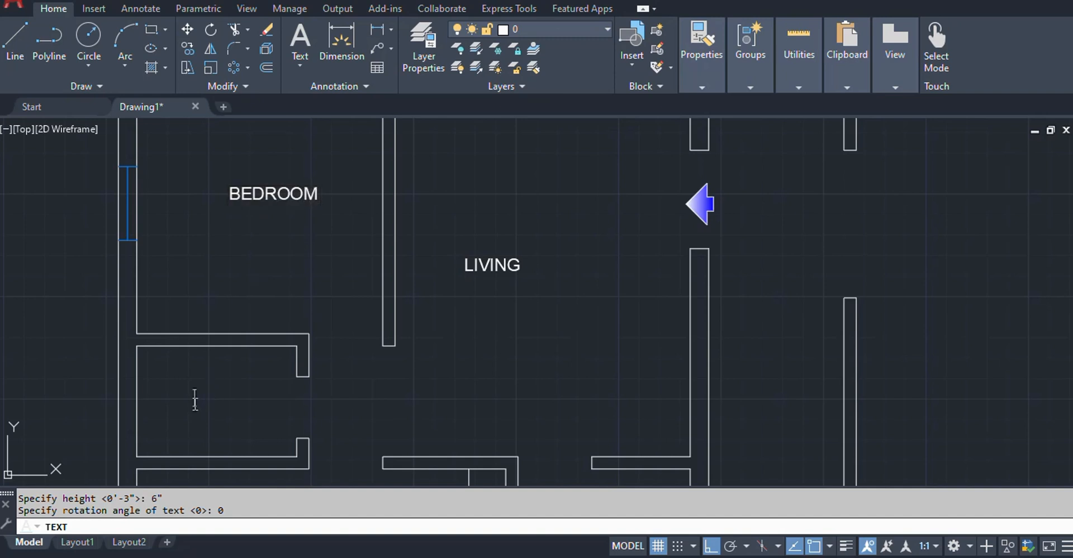
type("C.TOILET")
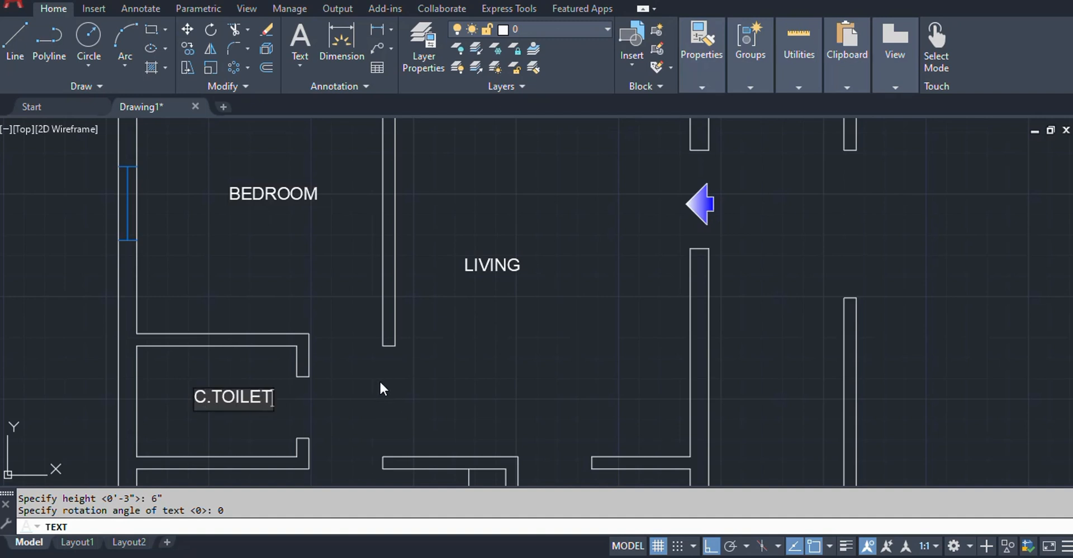
Add the label M.BED ROOM in the lower-left room below the C.TOILET
scroll(377, 352, "down", 4)
scroll(306, 357, "up", 4)
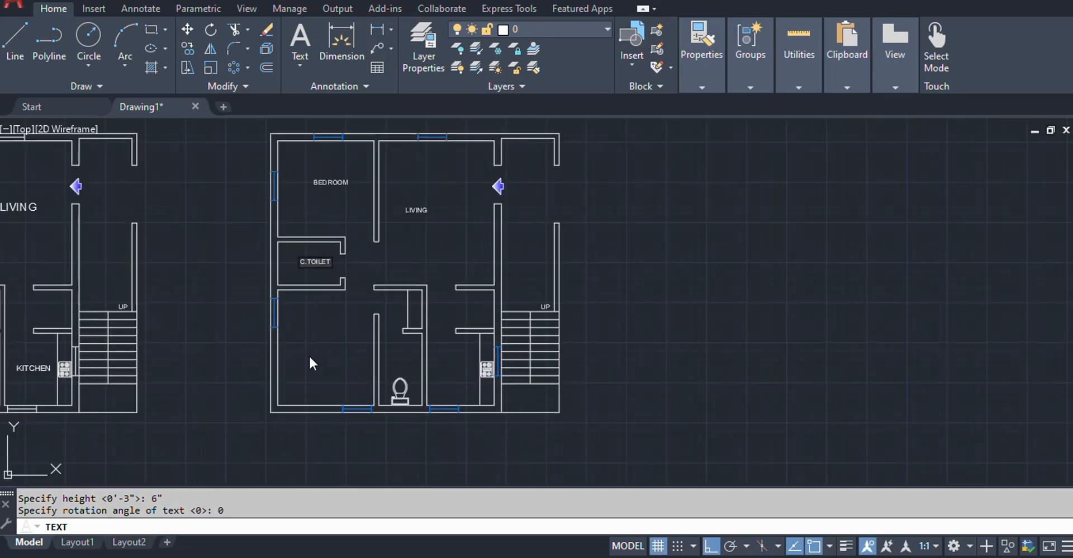
left_click(300, 342)
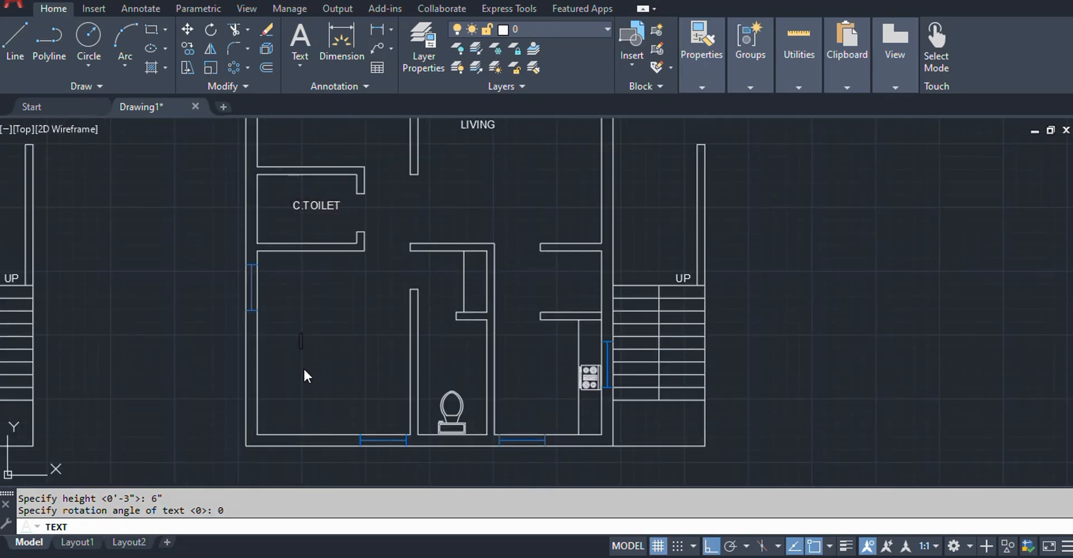
type("M.BED ROOM")
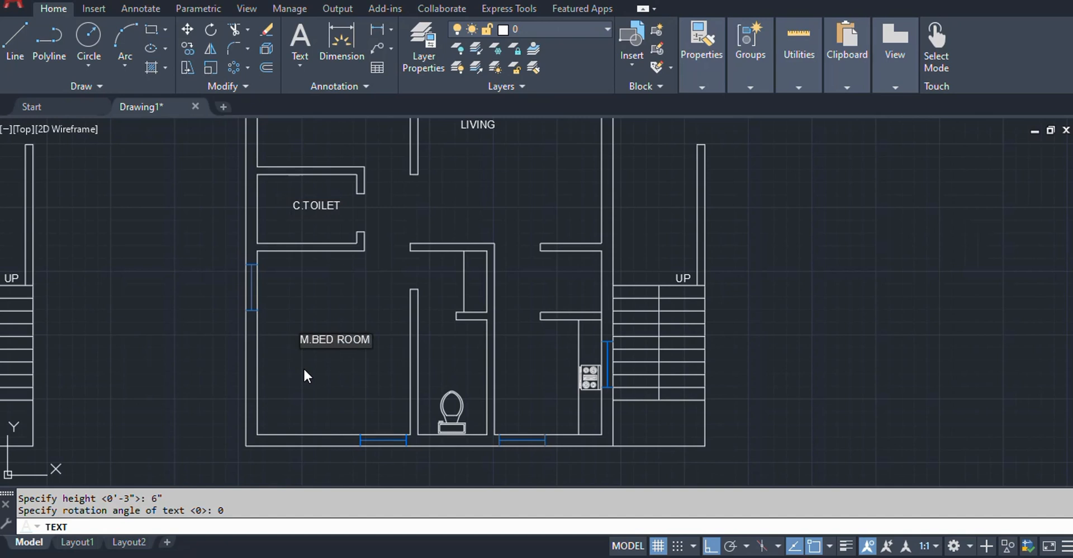
Try to add the label KITCHEN in the room with the stove, and leave the text command
left_click(525, 382)
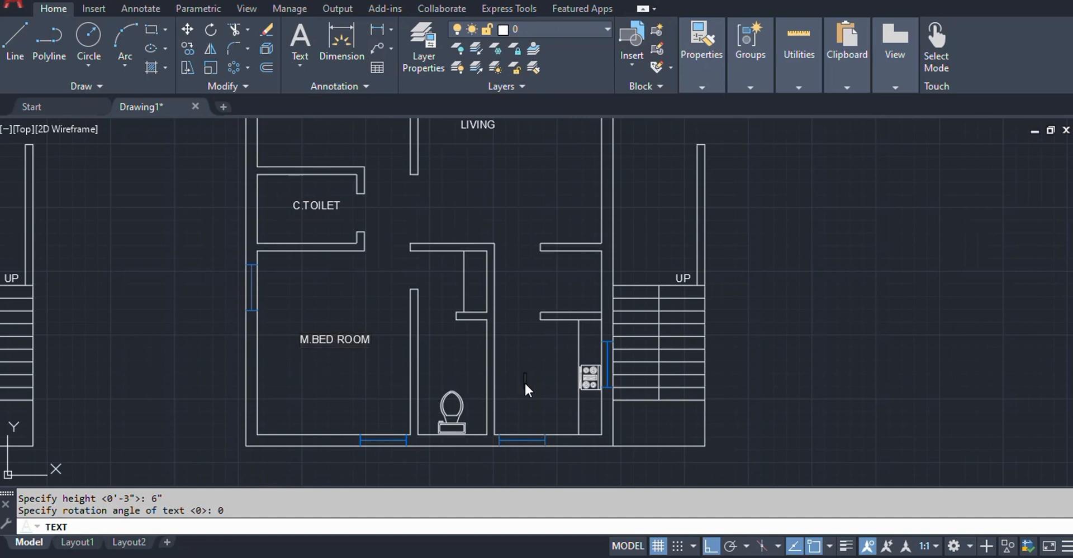
type("KITCHEN")
key("Escape")
key("Escape")
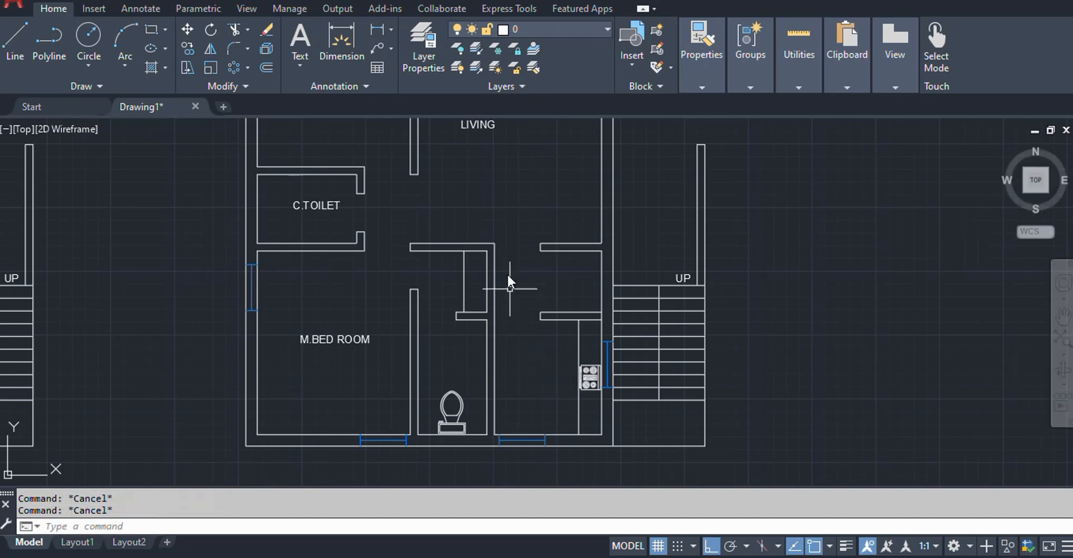
scroll(509, 285, "down", 2)
mouse_move(474, 204)
middle_mouse_down()
mouse_move(557, 246)
mouse_move(576, 270)
middle_mouse_up()
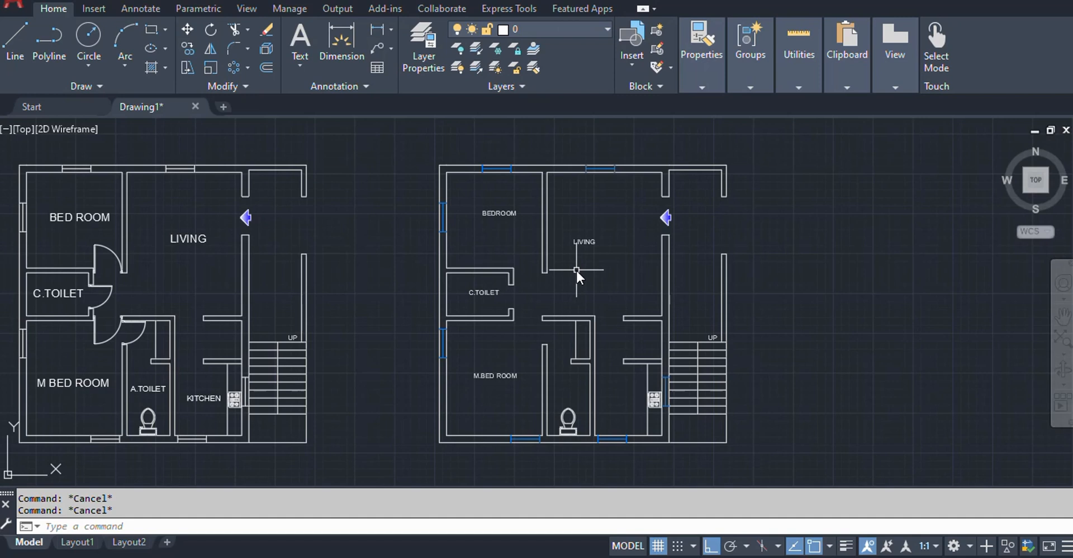
Delete the LIVING, BEDROOM, C.TOILET and M.BED ROOM labels from the plan copy
left_click(585, 242)
left_click(490, 215)
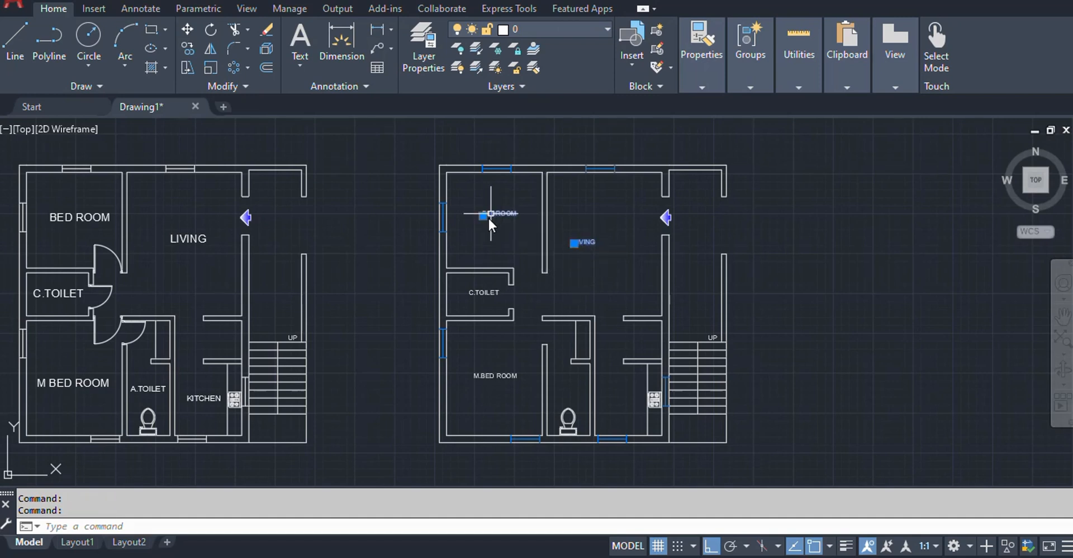
left_click(478, 291)
left_click(478, 374)
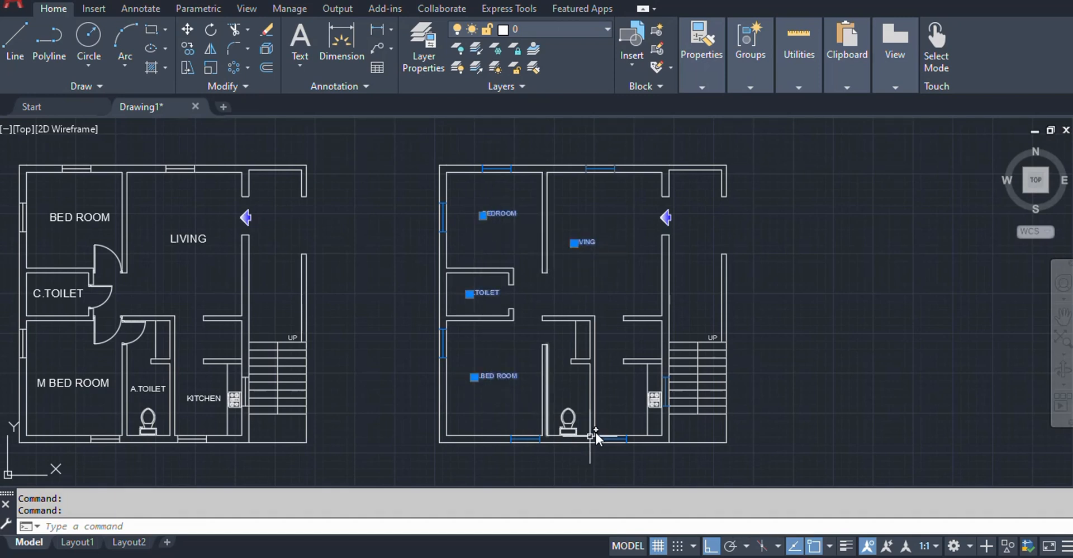
key("Delete")
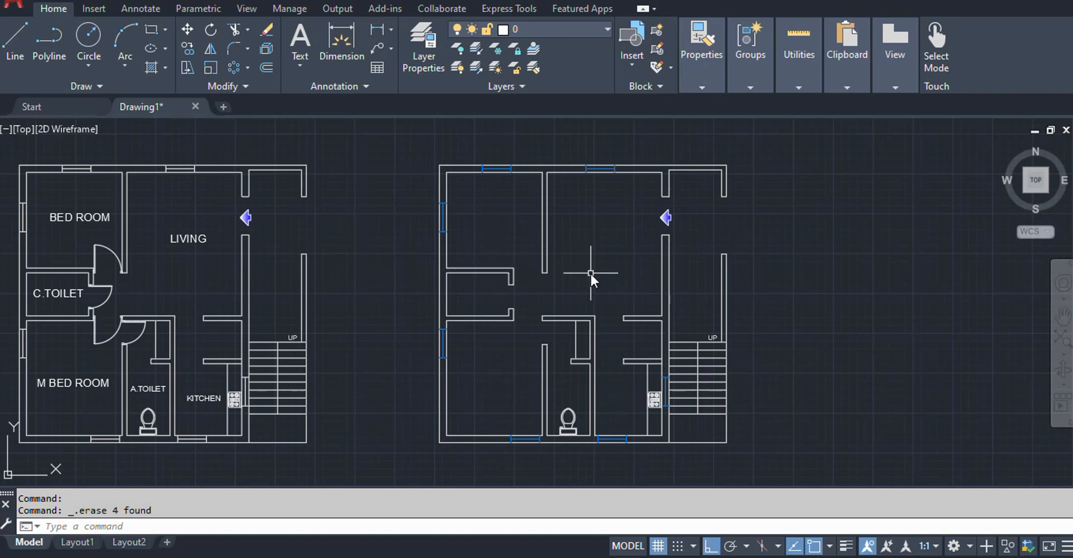
Open a multiline text box across the middle of the living room in the plan copy
type("T")
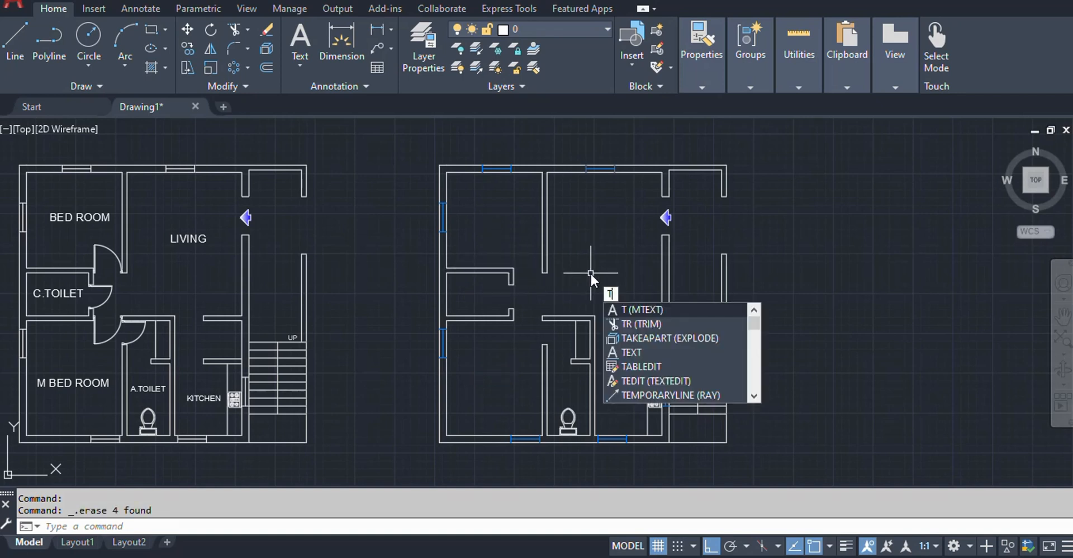
left_click(628, 310)
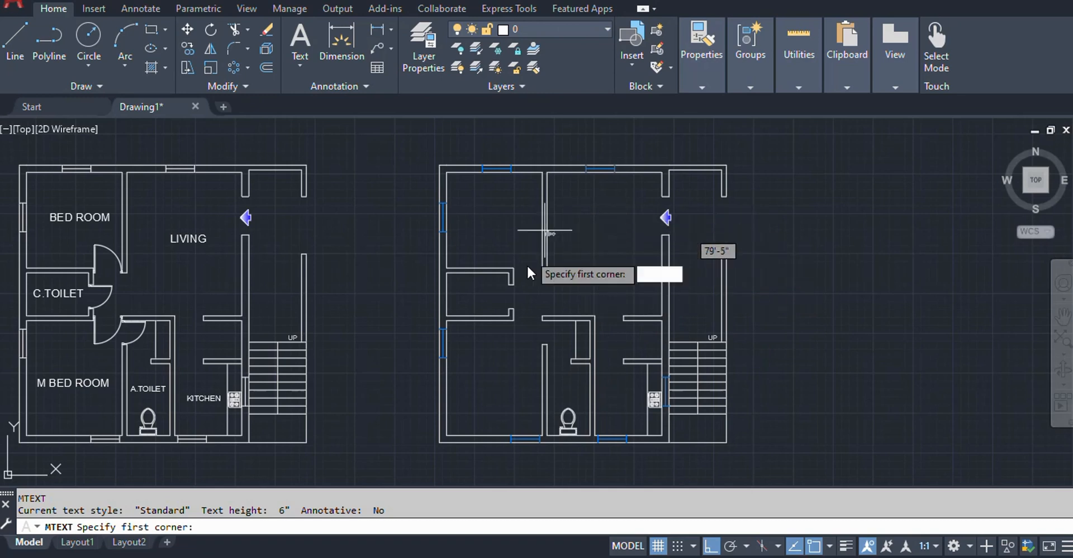
scroll(579, 243, "up", 2)
scroll(579, 240, "up", 2)
middle_click_drag(575, 253, 456, 317)
scroll(447, 306, "down", 2)
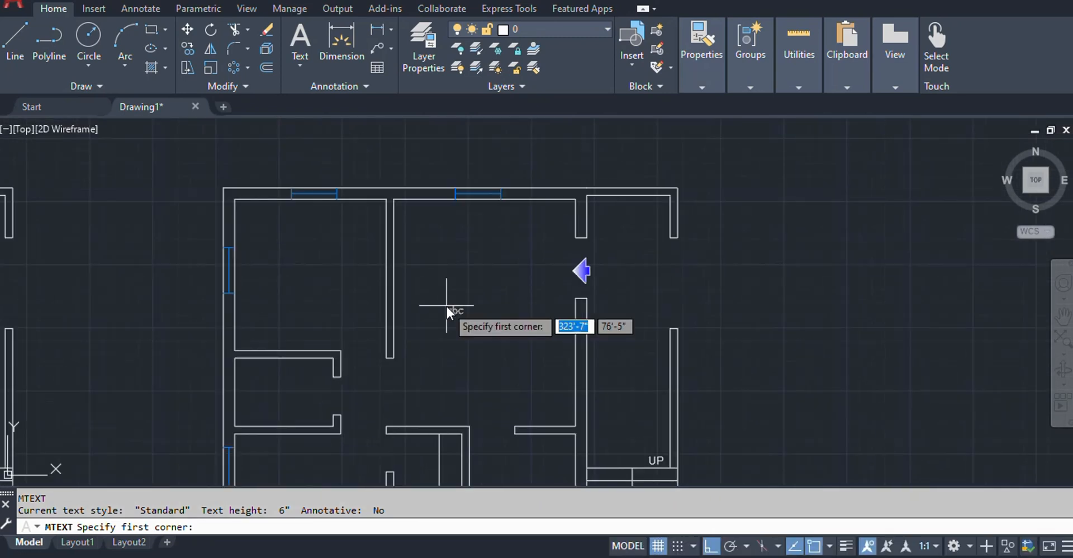
left_click(425, 285)
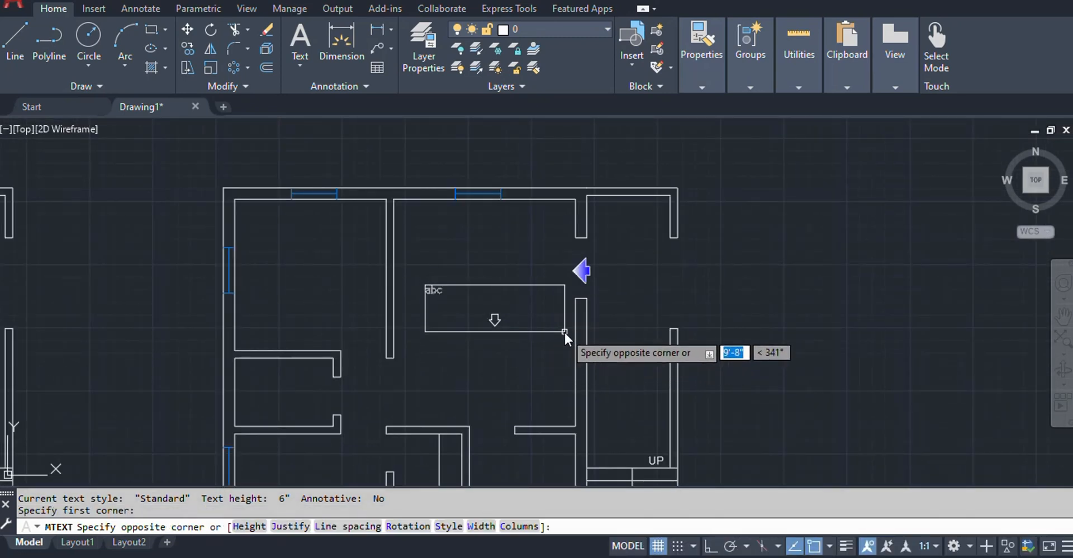
left_click(564, 330)
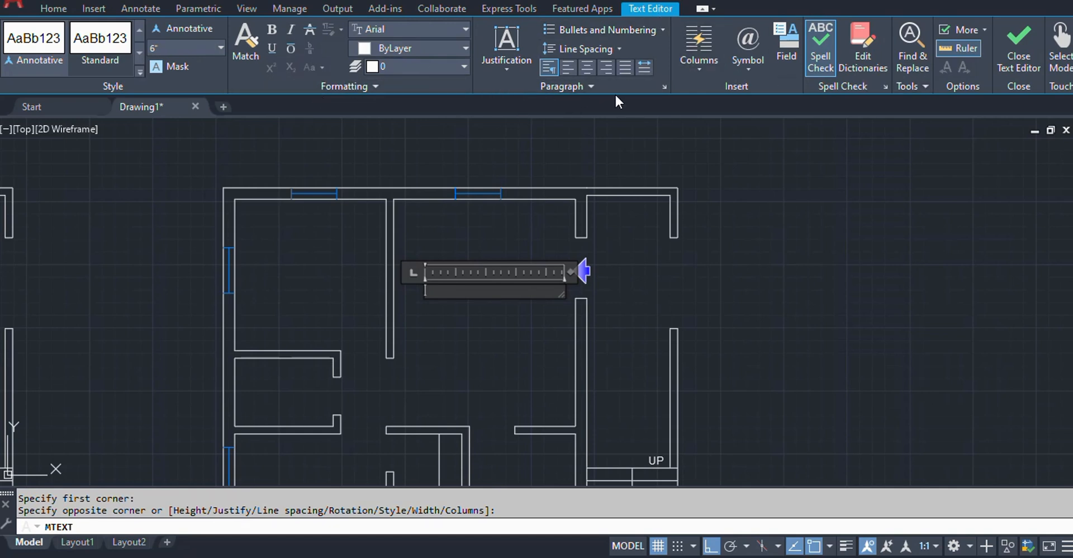
Examine the available symbols, fonts and extra formatting options for multiline text, and leave the editor without entering text
left_click(747, 58)
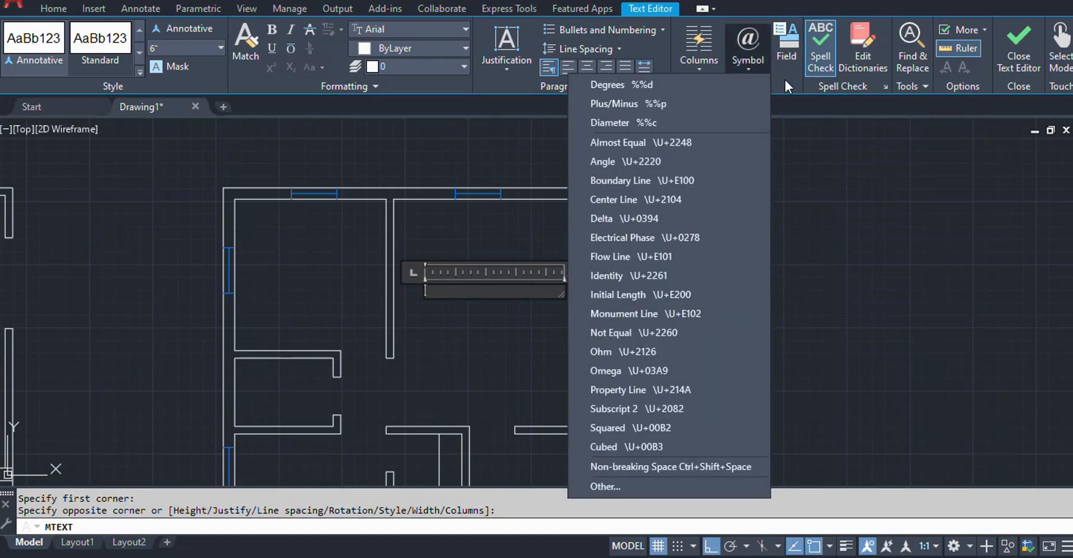
left_click(752, 59)
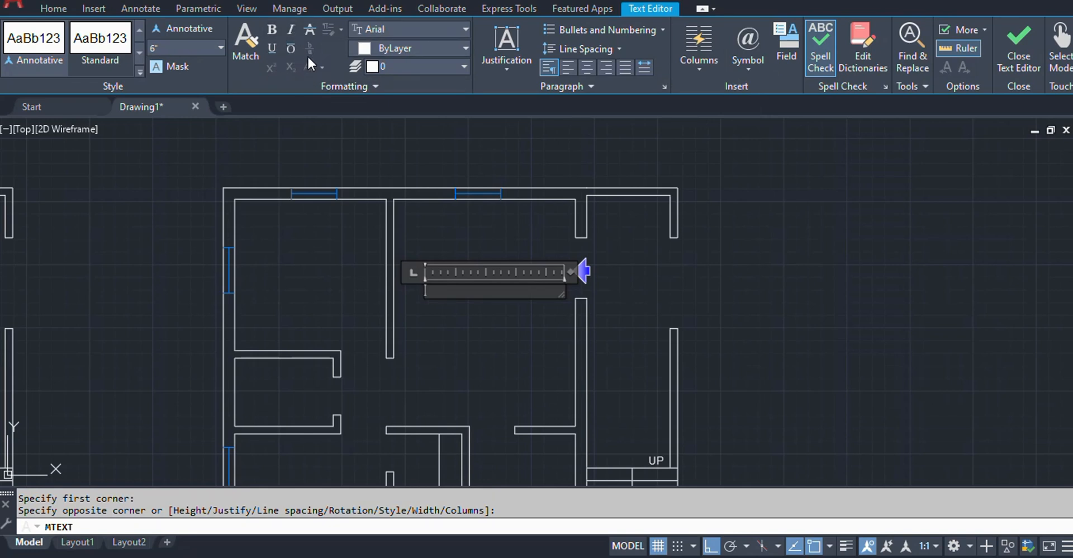
left_click(465, 29)
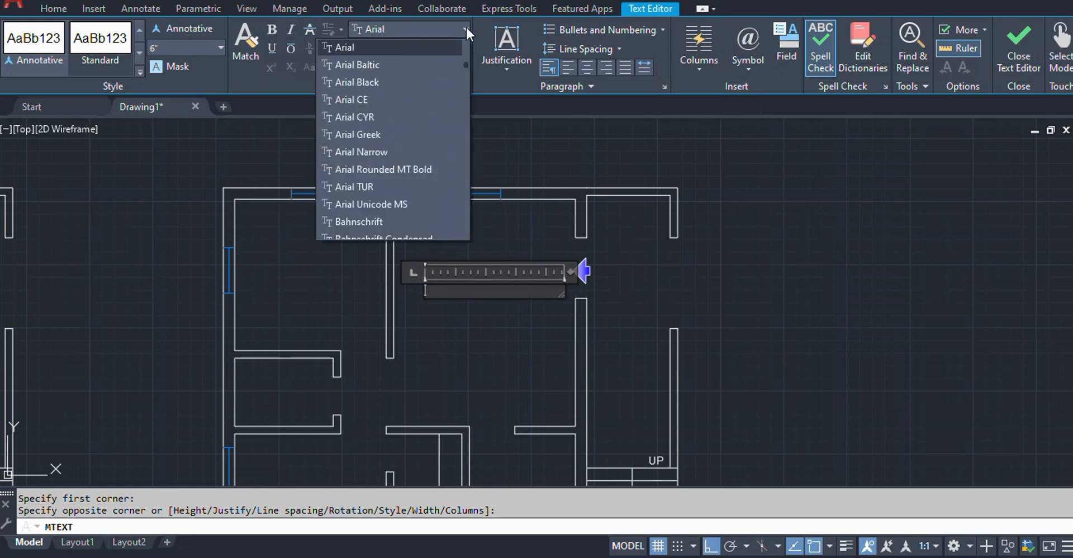
scroll(405, 105, "down", 5)
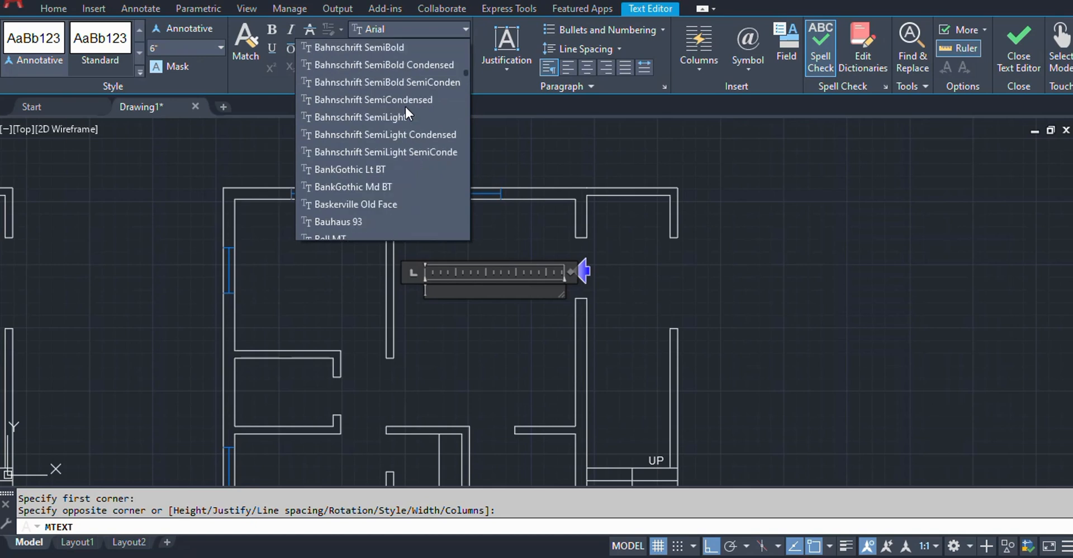
scroll(405, 105, "up", 8)
left_click(487, 79)
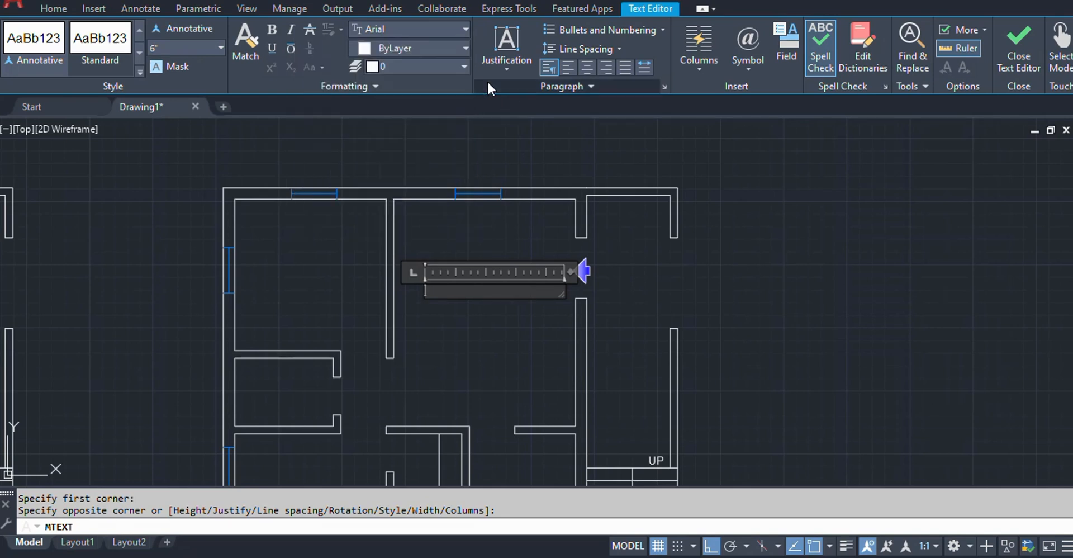
left_click(440, 83)
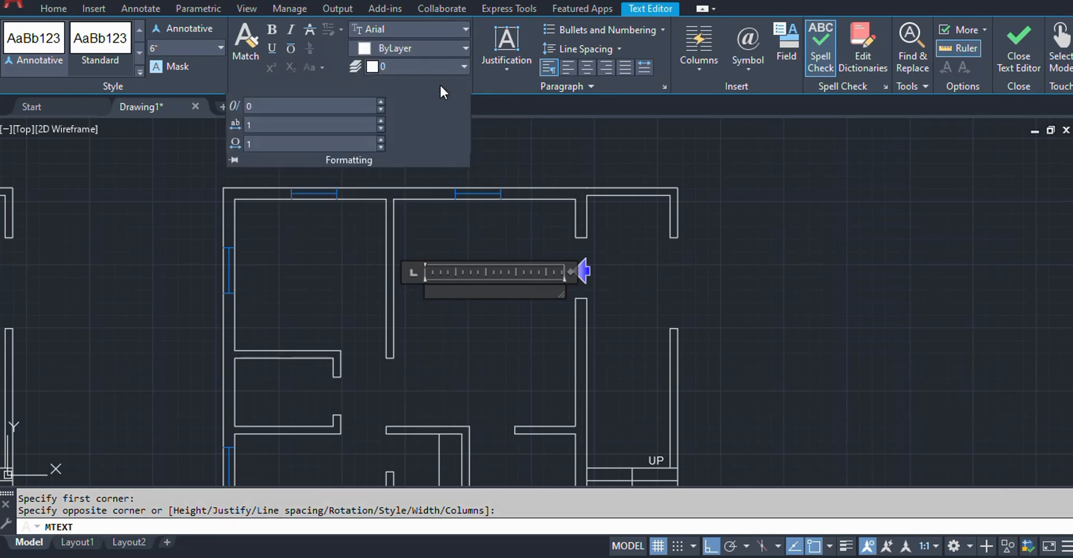
left_click(546, 128)
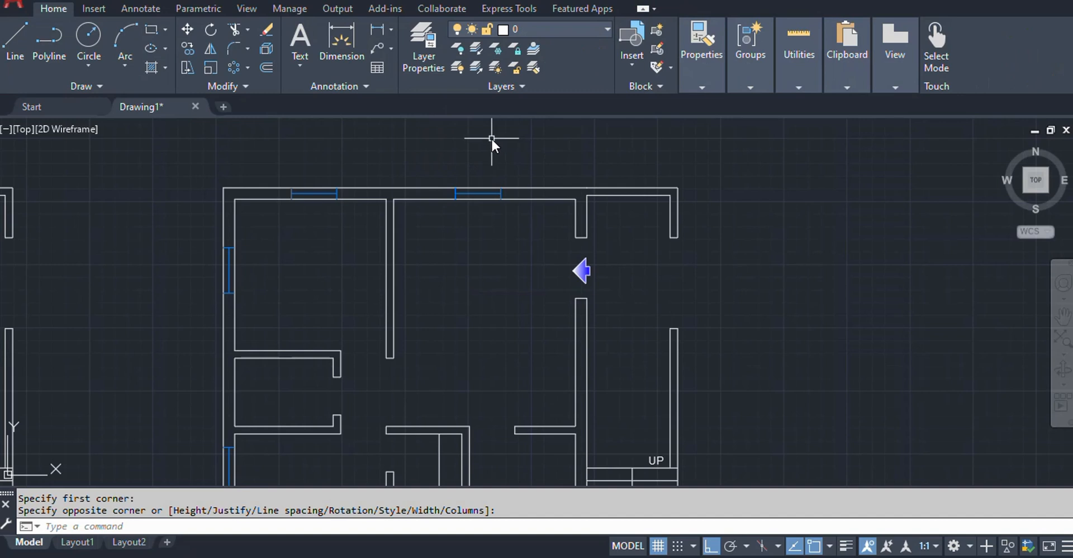
Create a multiline text box across the living room and enter LIVING in it
key("Return")
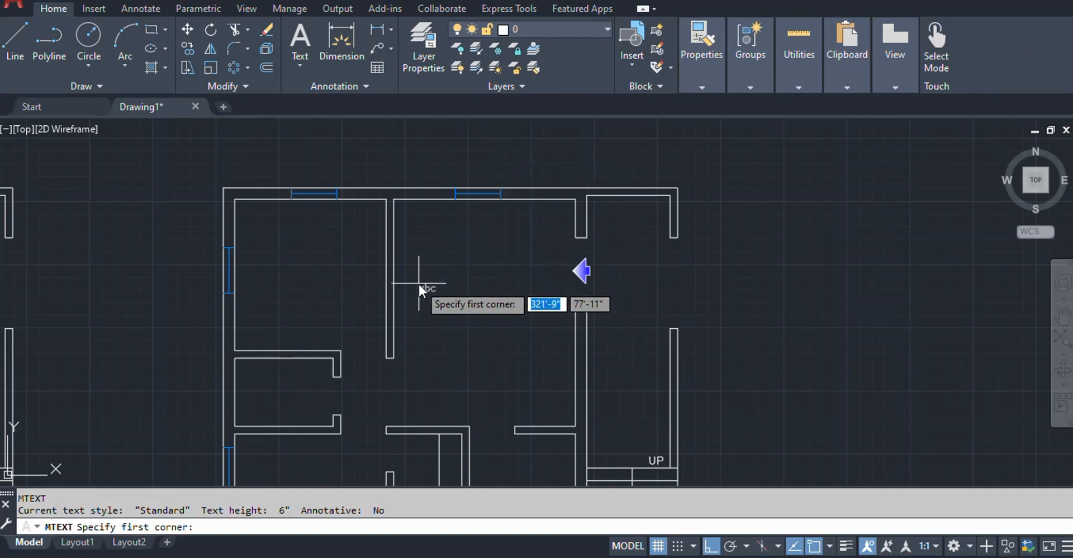
left_click(410, 281)
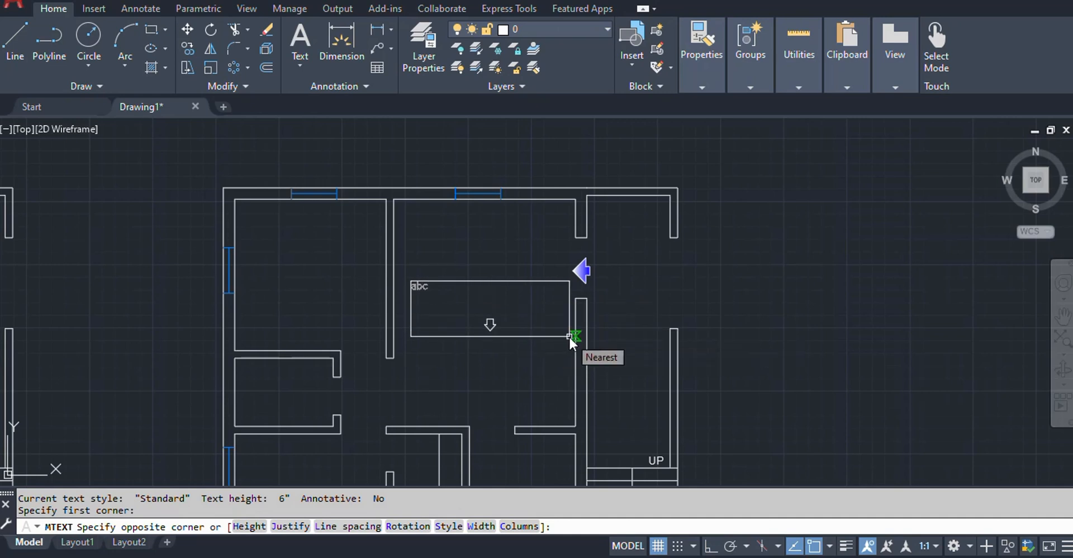
left_click(568, 334)
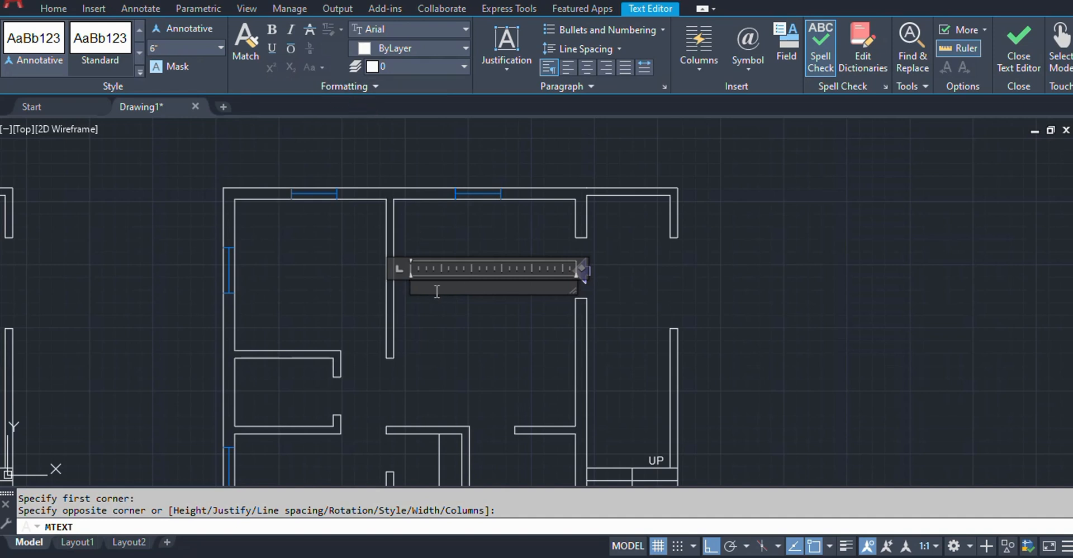
type("LIVING")
left_click(421, 49)
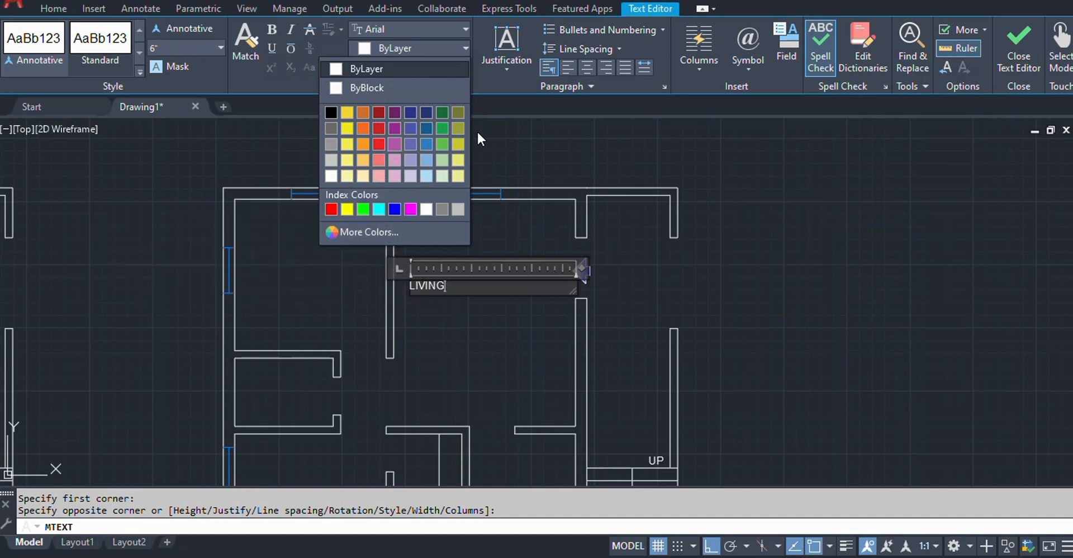
scroll(537, 141, "up", 2)
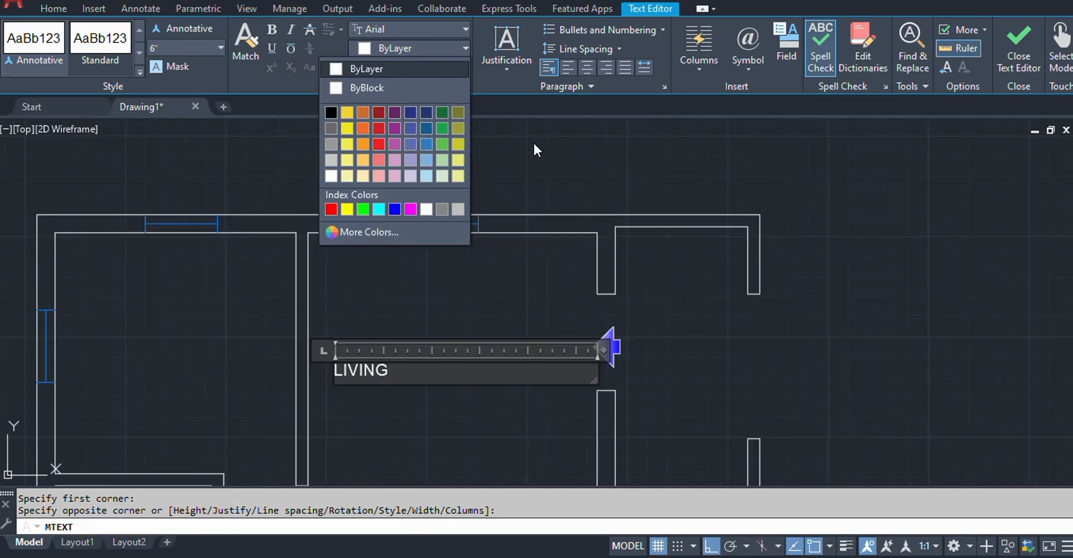
left_click(517, 154)
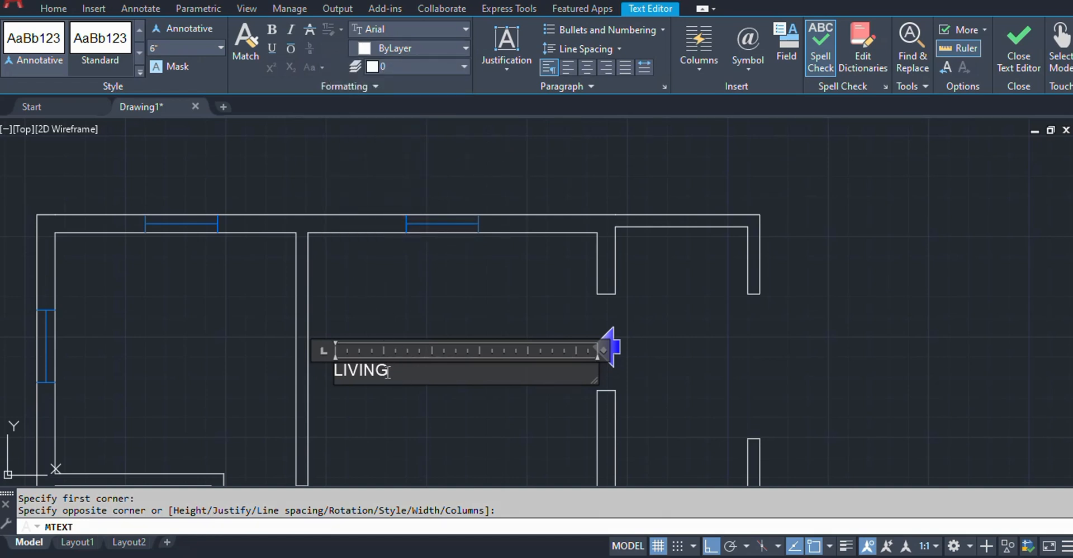
Set the height of the LIVING text to 10" and finish editing it
left_click_drag(392, 373, 301, 377)
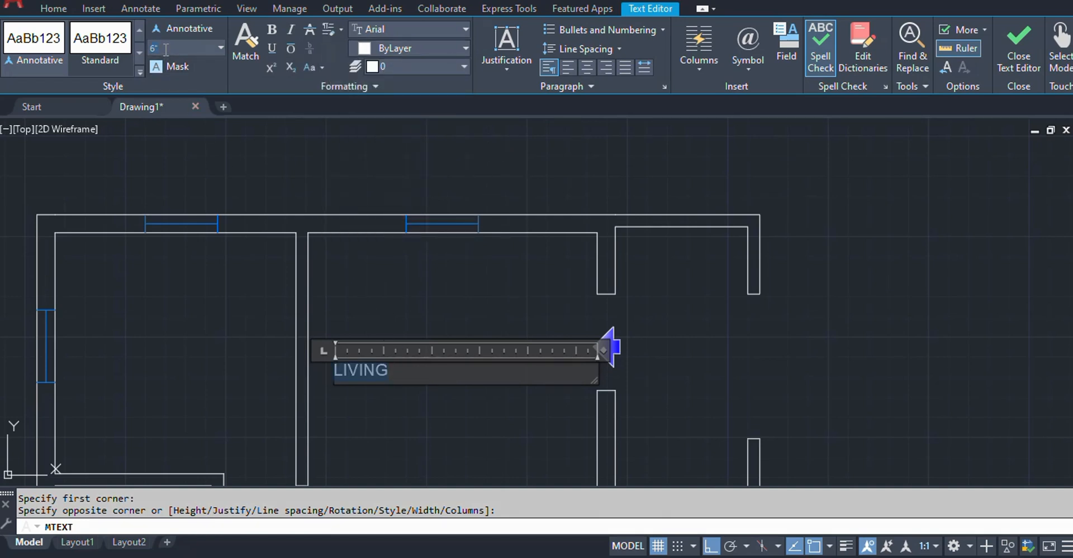
type("10")
key("Return")
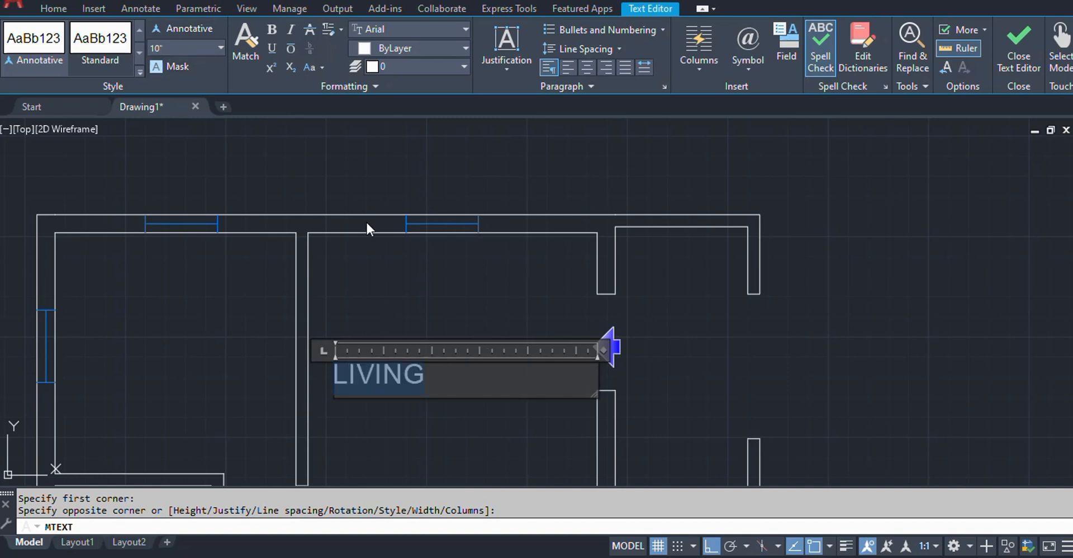
left_click(1026, 55)
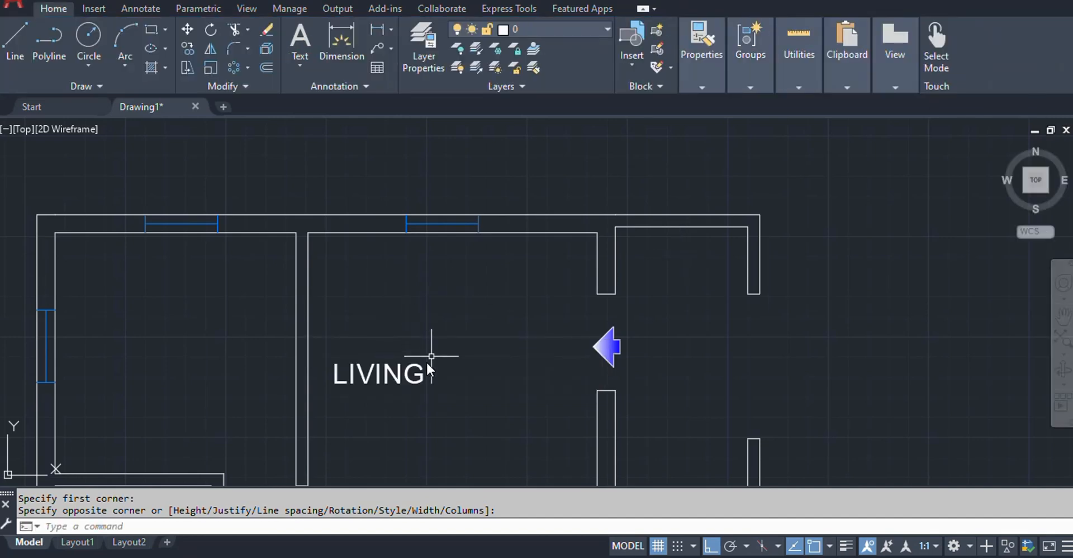
Turn ortho mode off while moving the LIVING label slightly downward
scroll(426, 360, "down", 4)
scroll(425, 368, "down", 1)
scroll(586, 279, "up", 4)
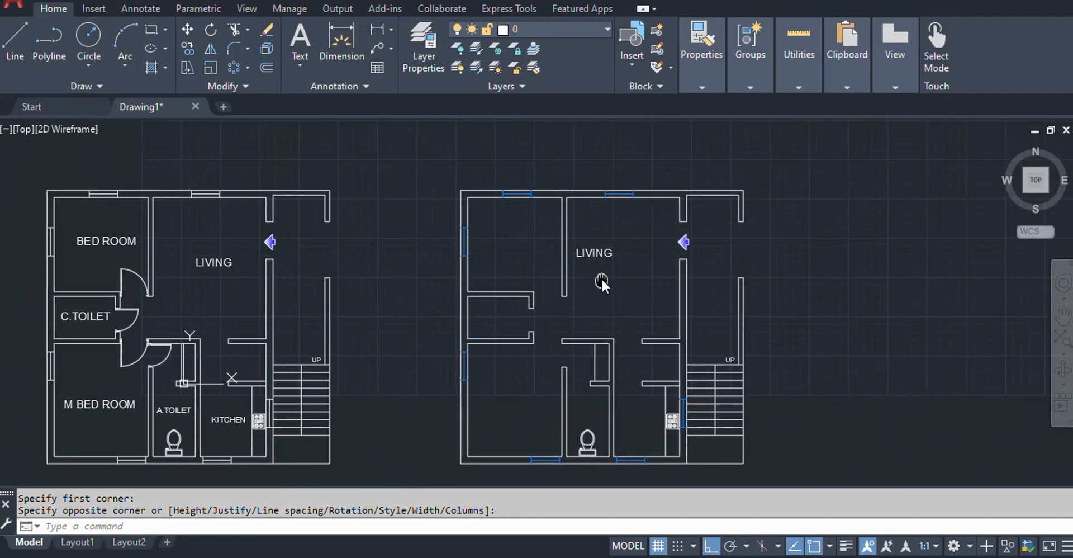
left_click(575, 254)
type("m")
key("Return")
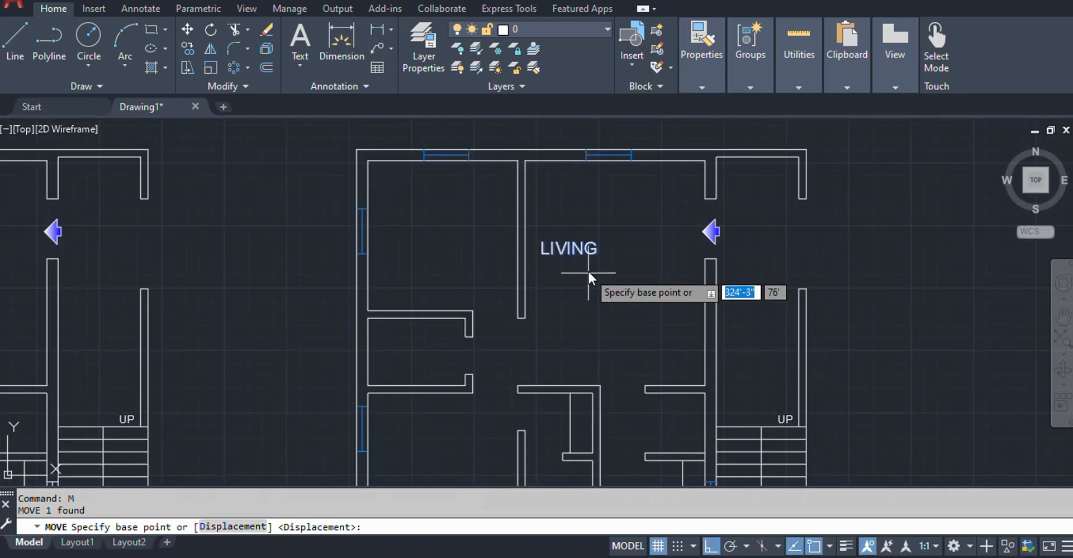
left_click(542, 254)
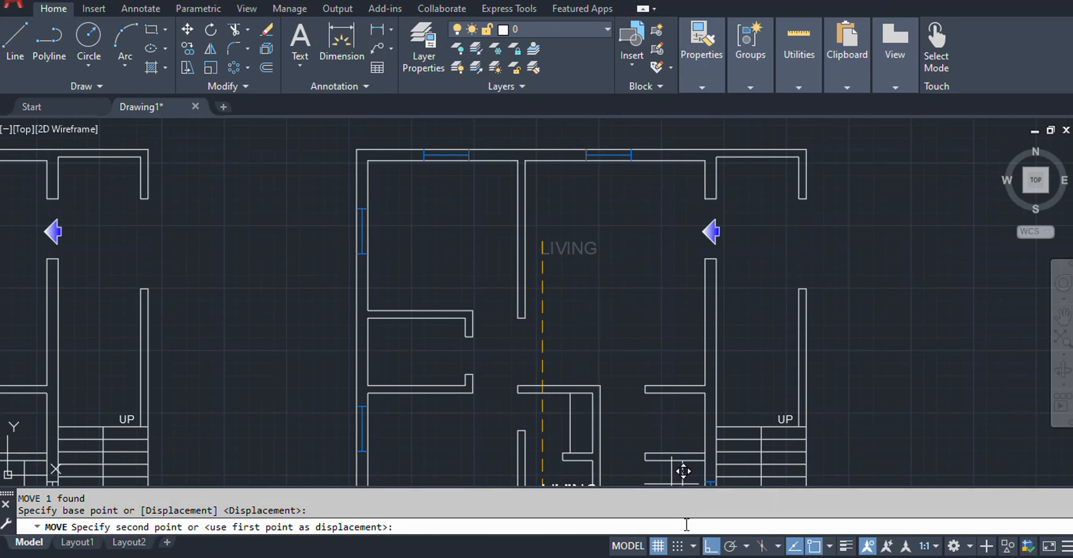
left_click(711, 545)
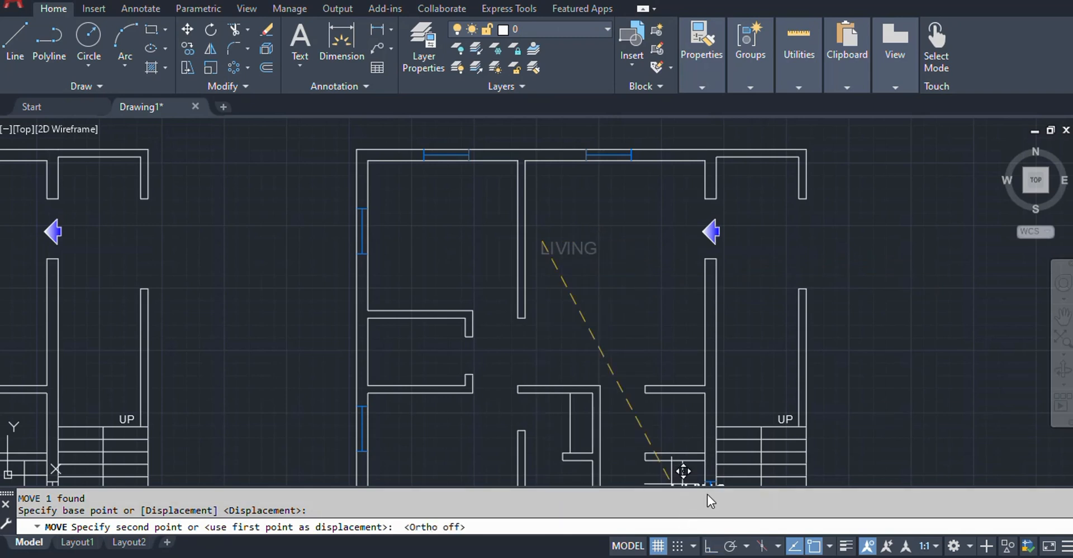
Move the LIVING label to the middle of the living room
left_click(592, 267)
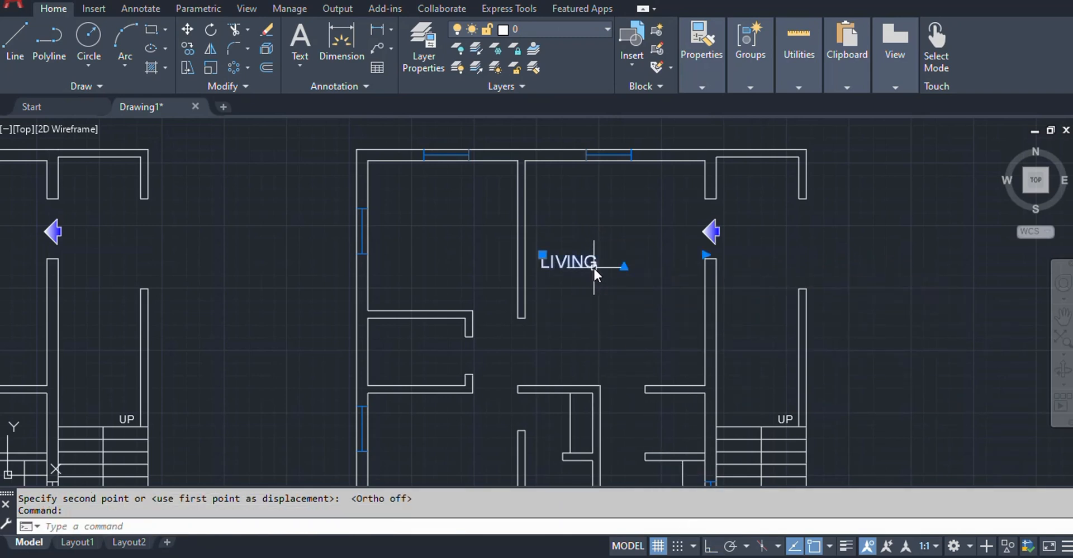
type("m")
key("Return")
left_click(591, 264)
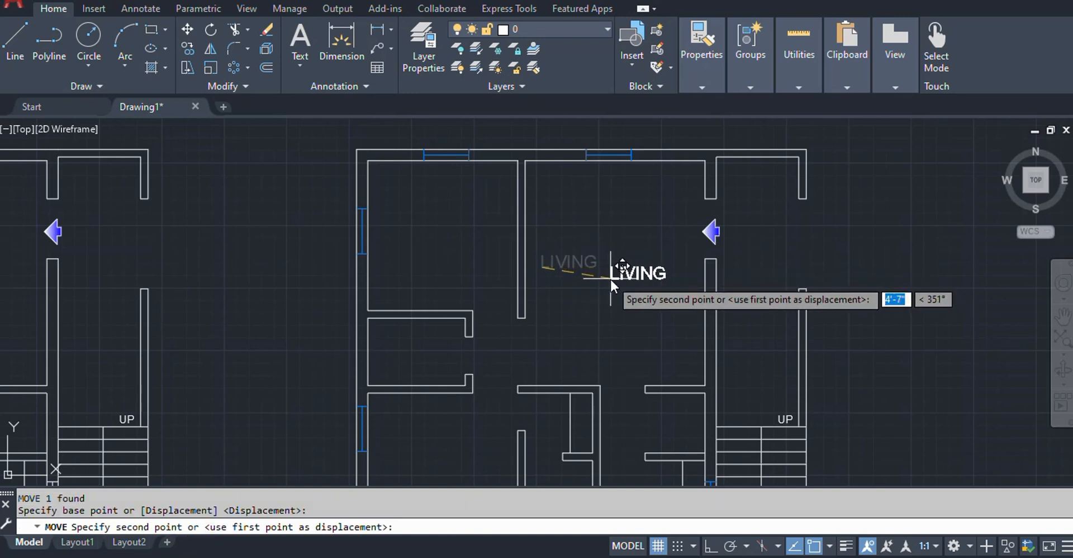
left_click(592, 283)
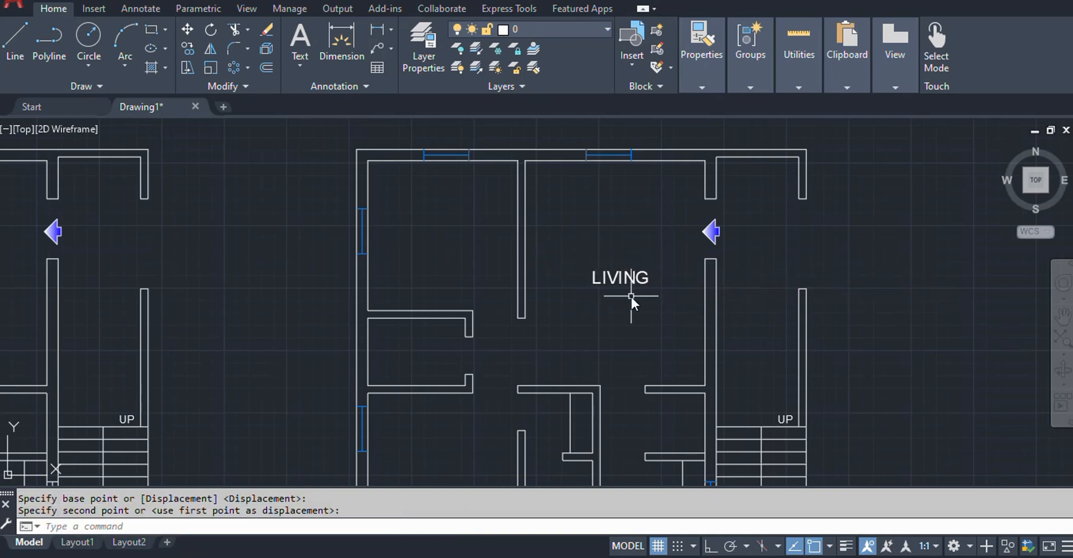
Measure the living room's width and length with Quick measure
middle_click_drag(638, 340, 601, 341)
left_click(800, 72)
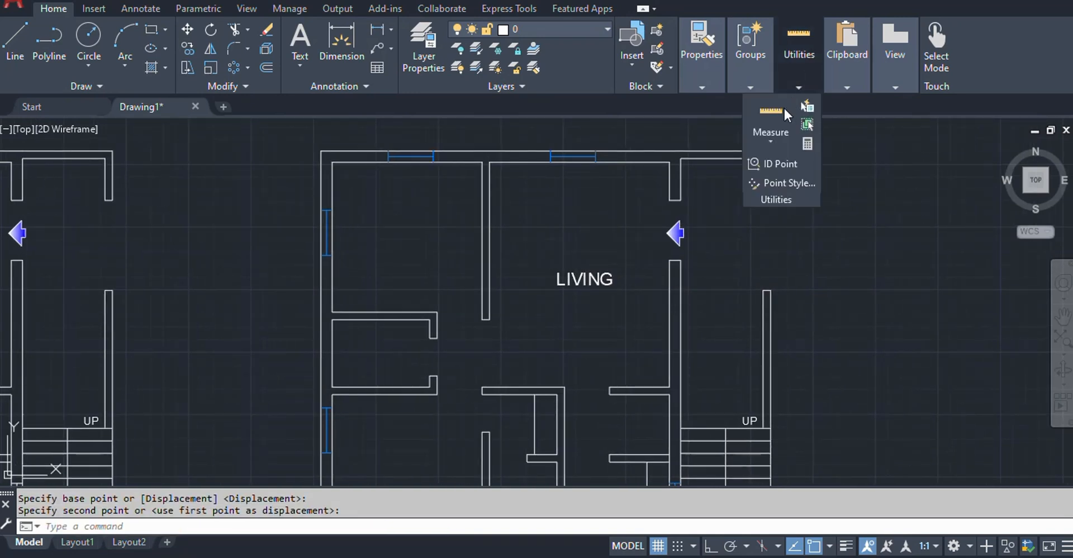
left_click(775, 108)
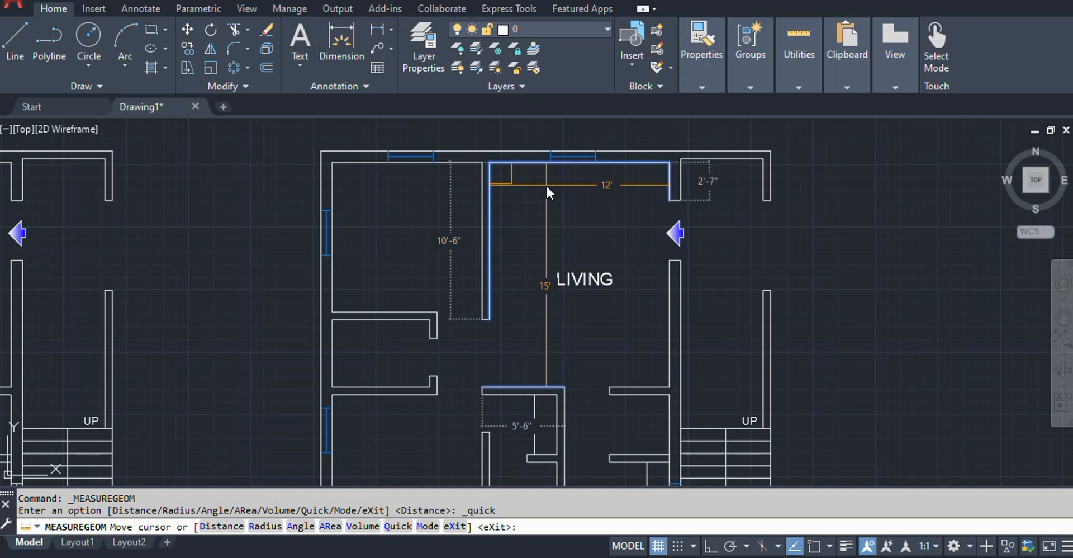
key("Escape")
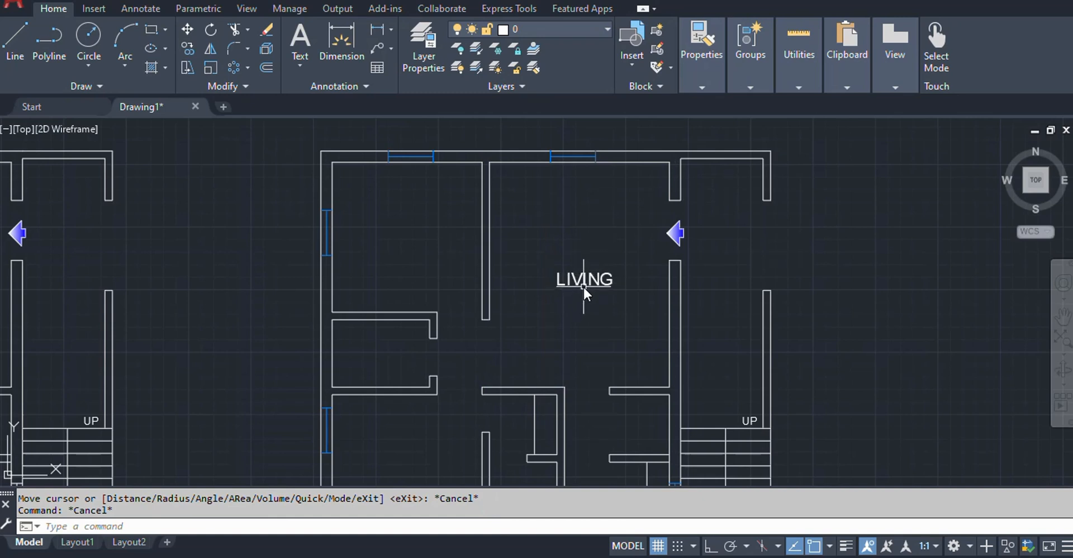
mouse_move(581, 280)
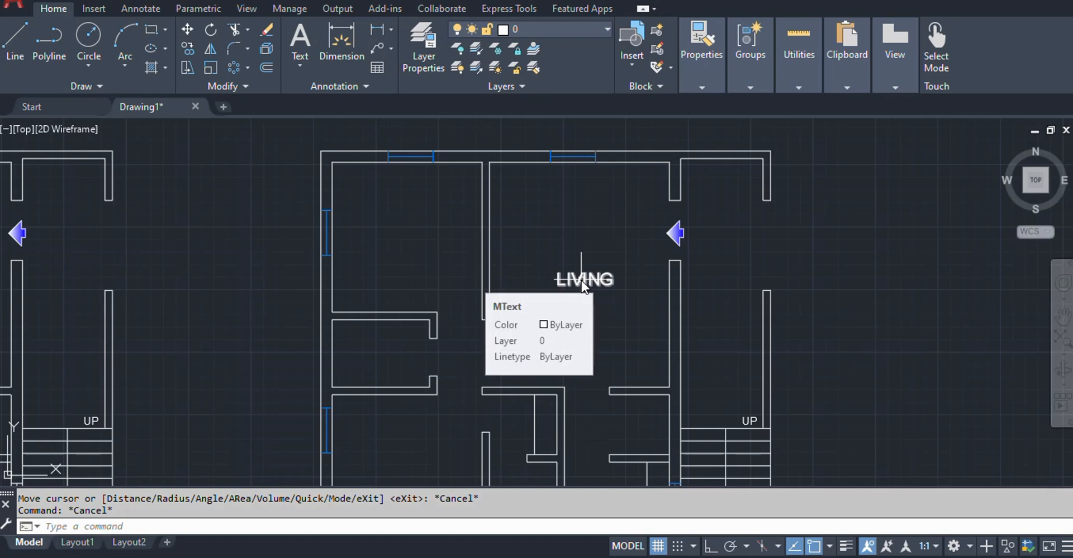
Add the size 12'X15' as a second line to the LIVING label and centre both lines
double_click(581, 279)
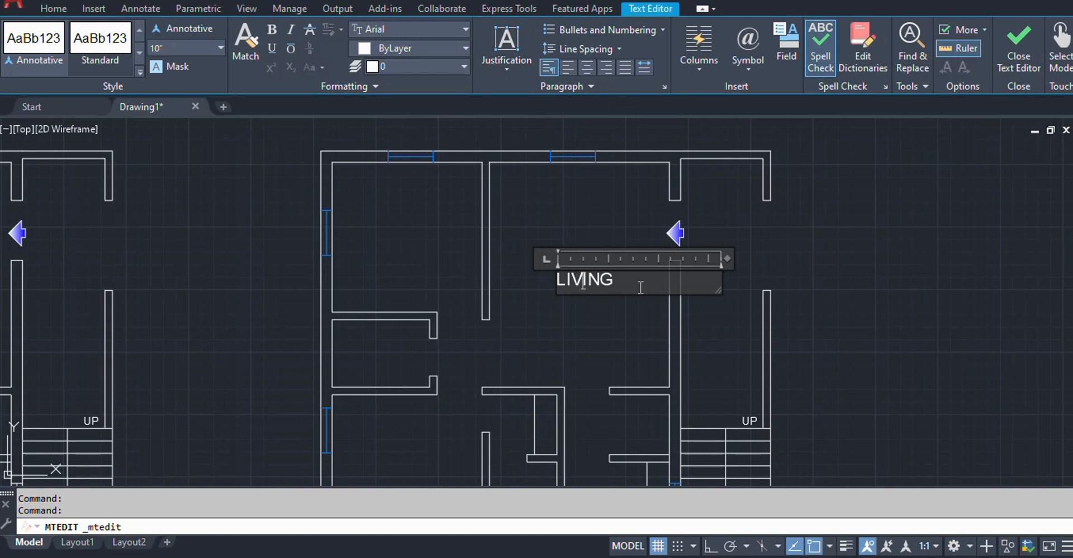
key("Return")
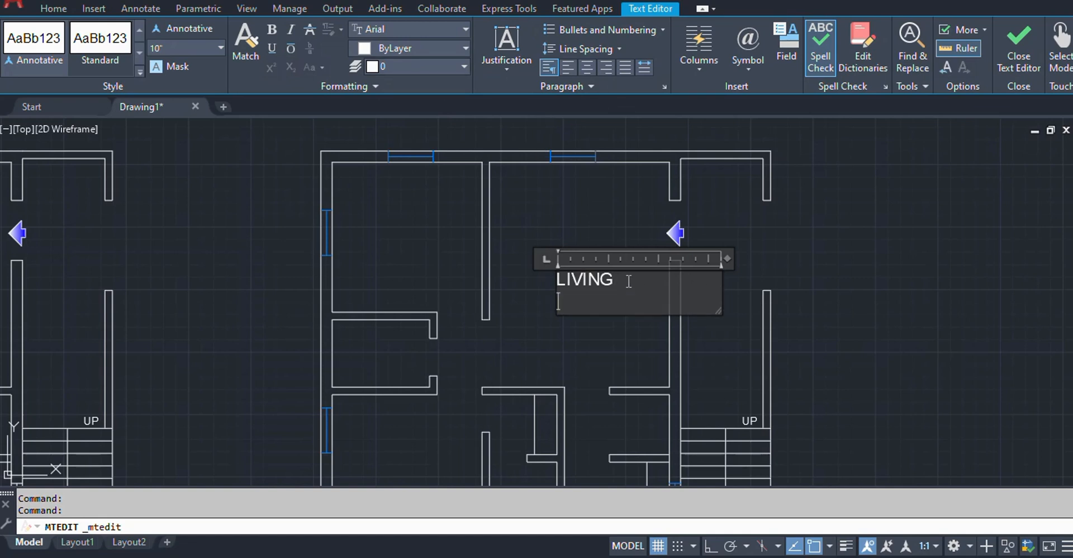
type("12'X15'")
left_click_drag(616, 300, 472, 238)
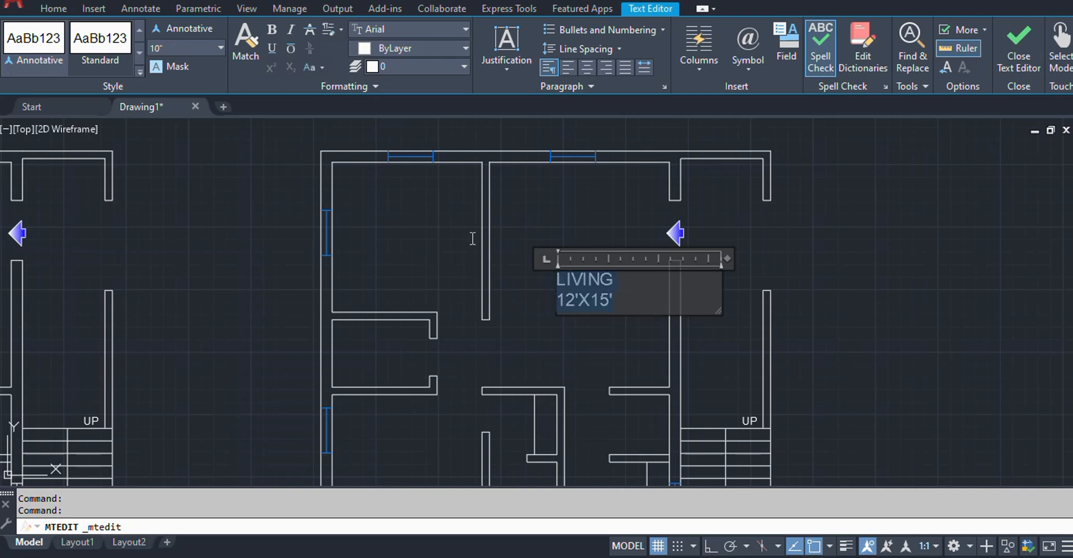
left_click(588, 62)
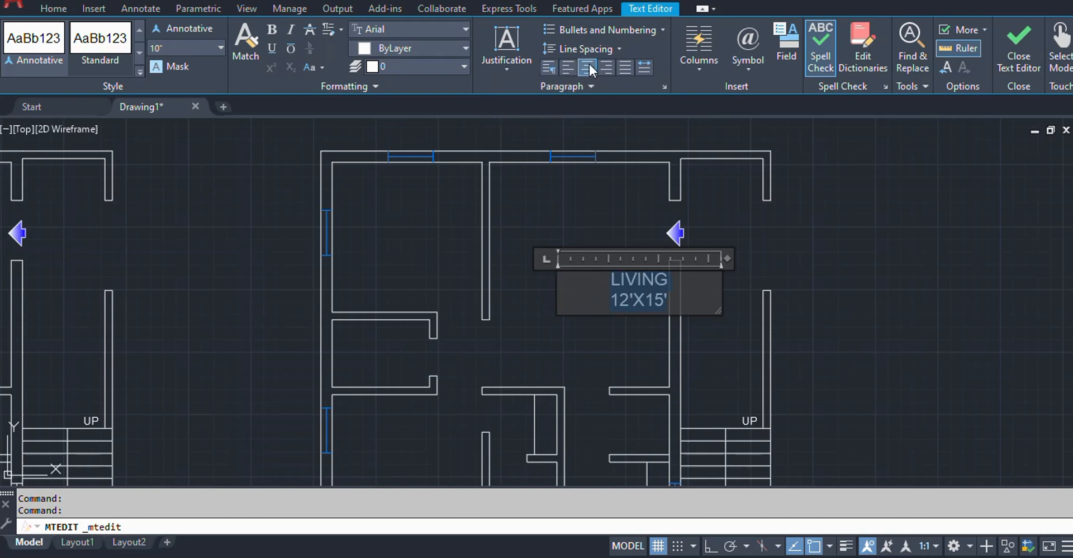
left_click(1022, 57)
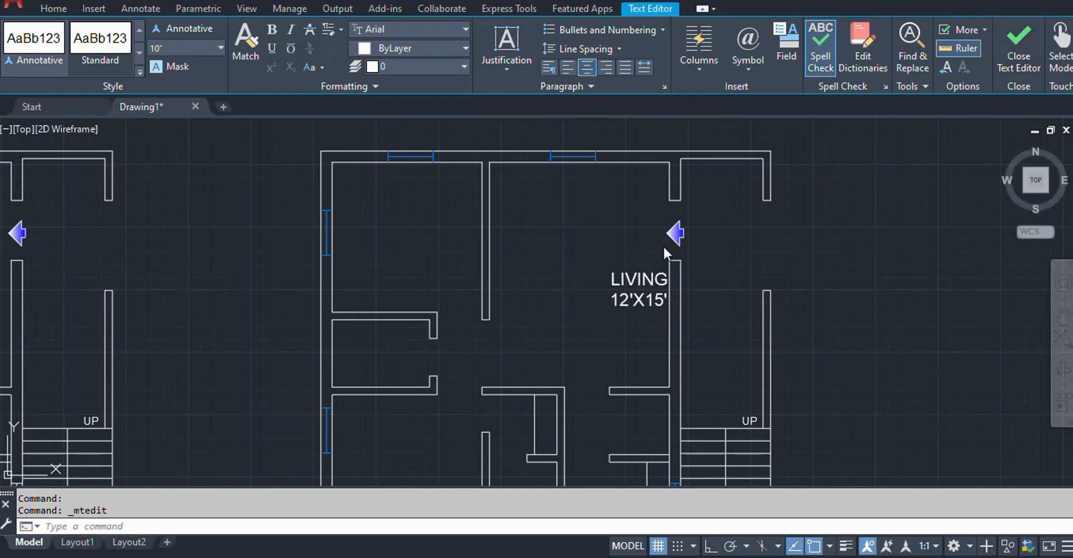
Move the two-line LIVING label back to the middle of the living room
left_click(615, 283)
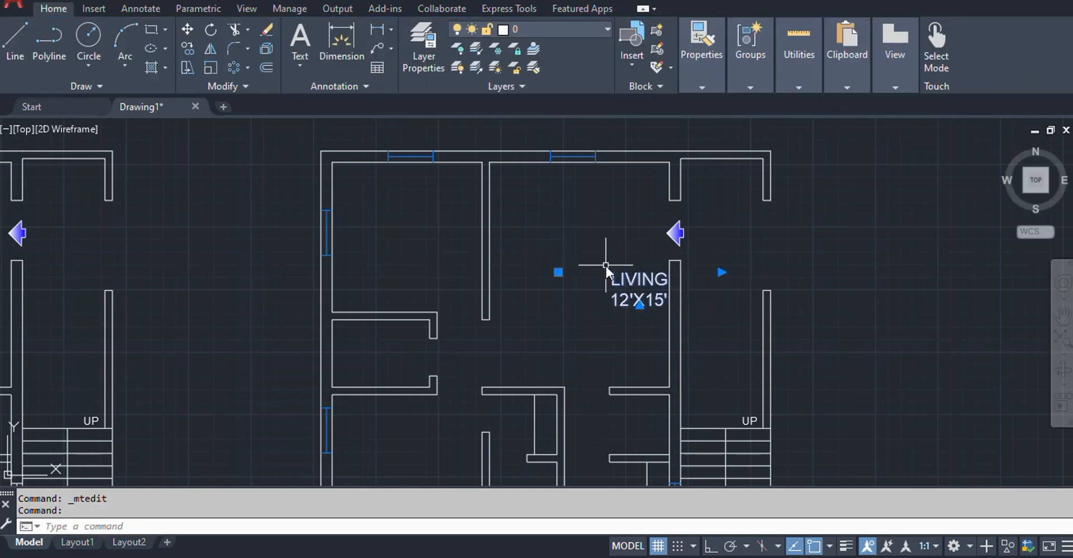
key("Return")
left_click(642, 298)
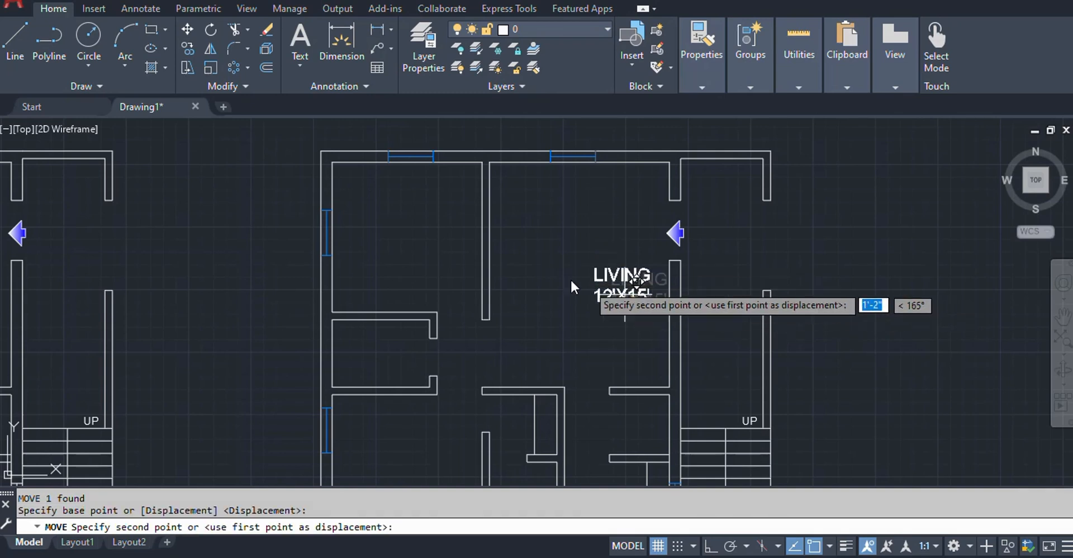
left_click(577, 271)
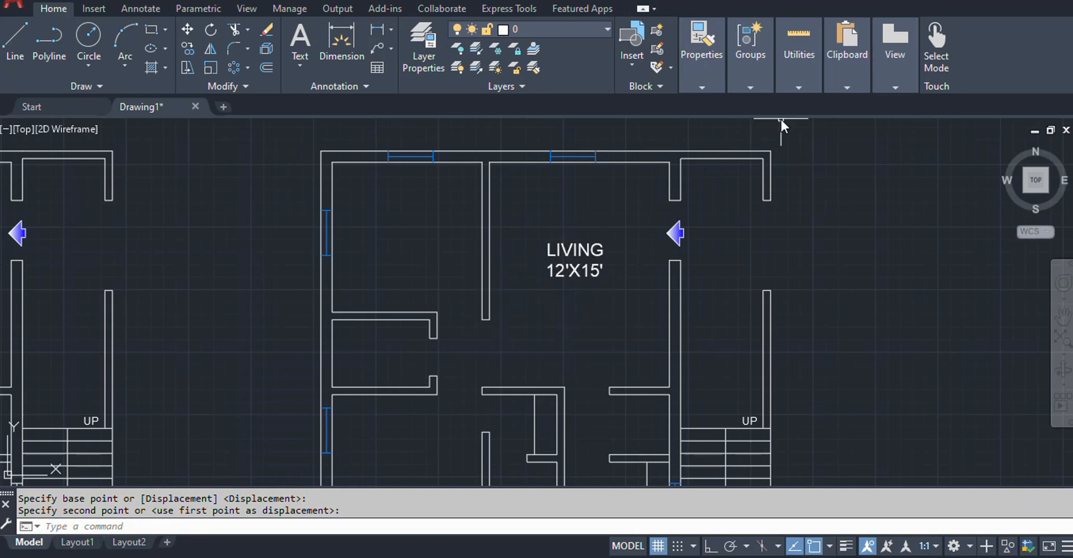
Measure the living room and the master bedroom with Quick measure
mouse_move(820, 68)
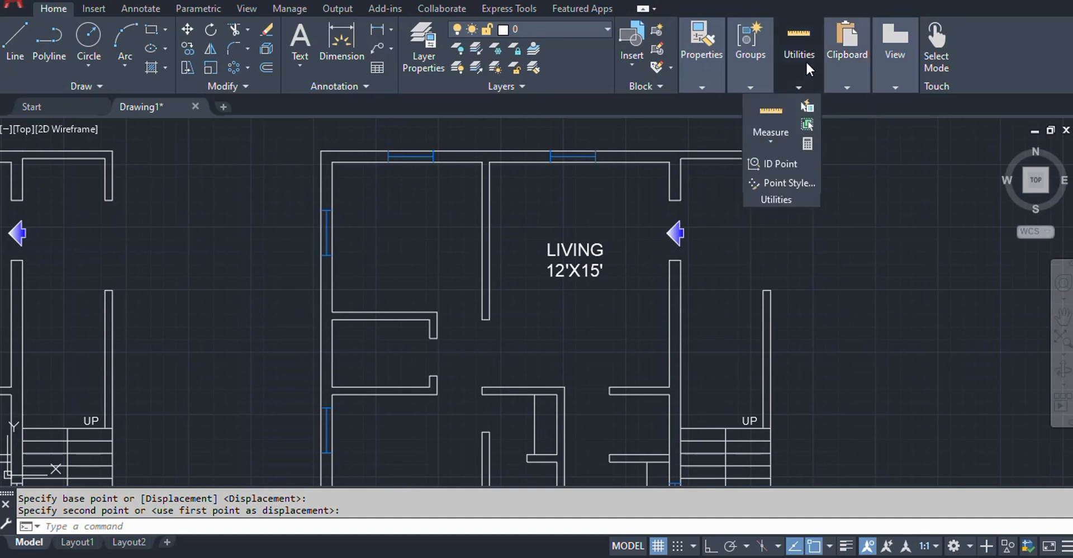
left_click(769, 112)
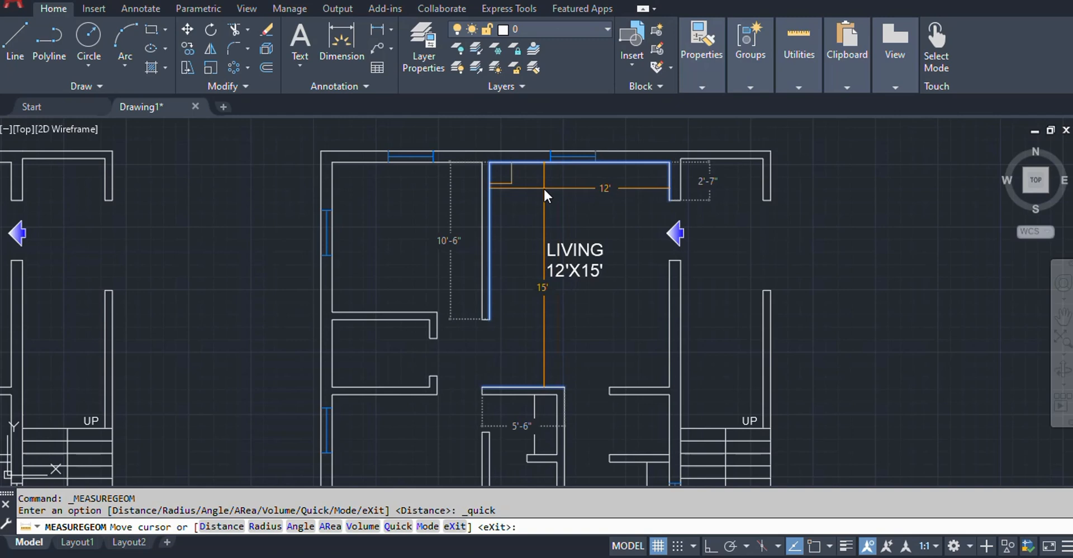
scroll(543, 186, "down", 2)
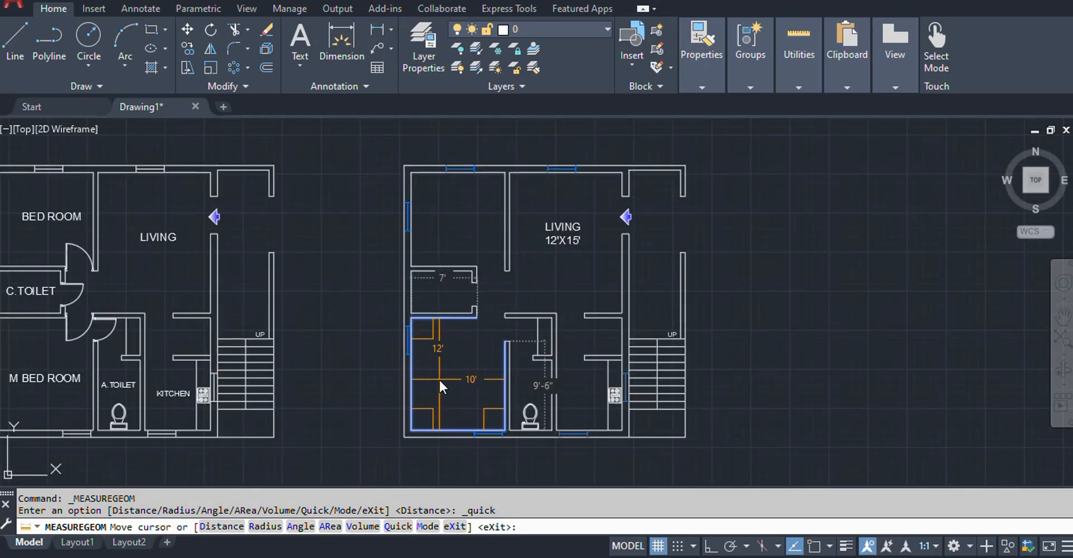
scroll(440, 382, "up", 2)
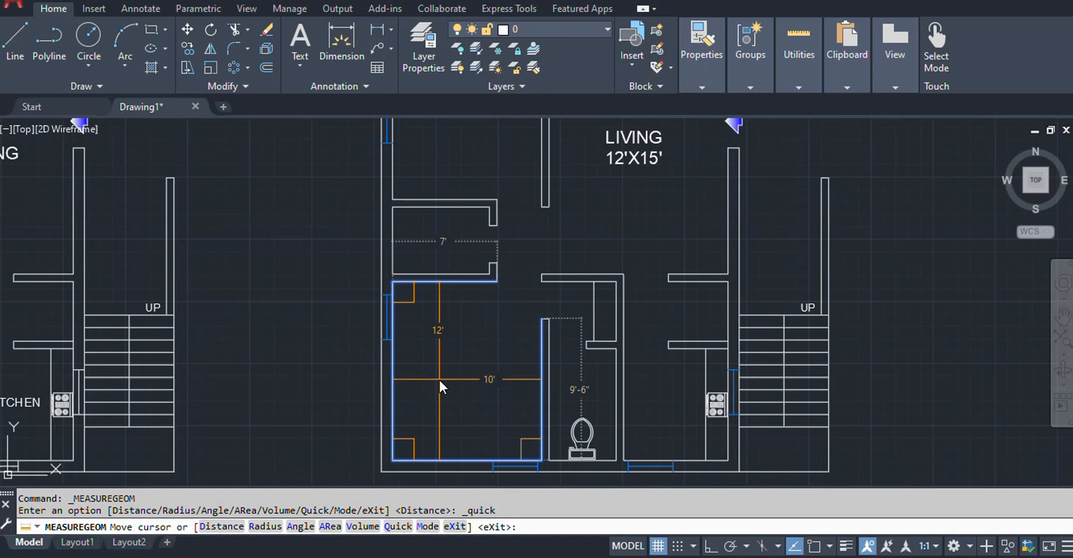
key("Escape")
Copy the LIVING label with its size line into the master bedroom of the same plan
left_click(636, 159)
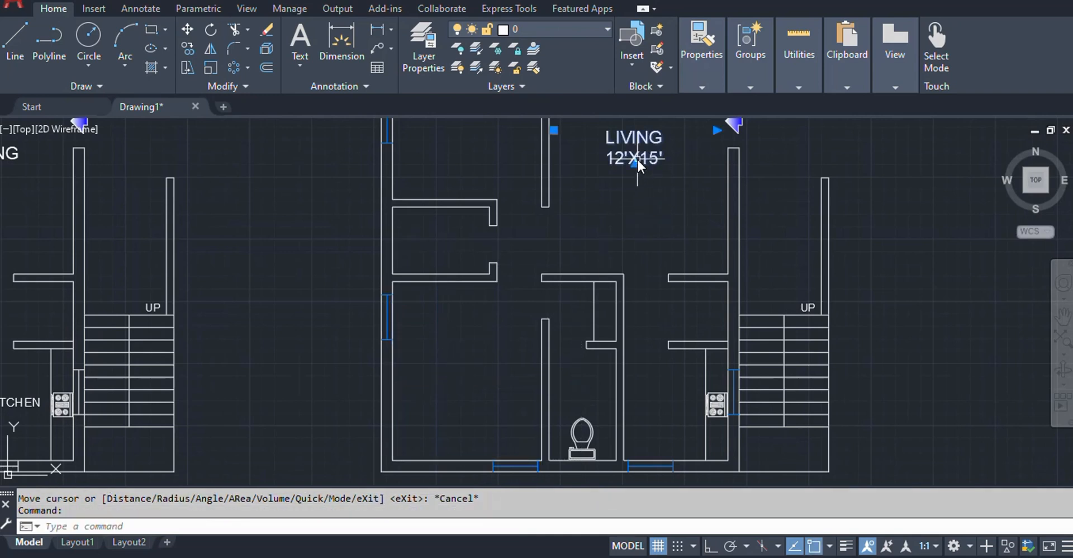
type("co")
key("Return")
left_click(636, 141)
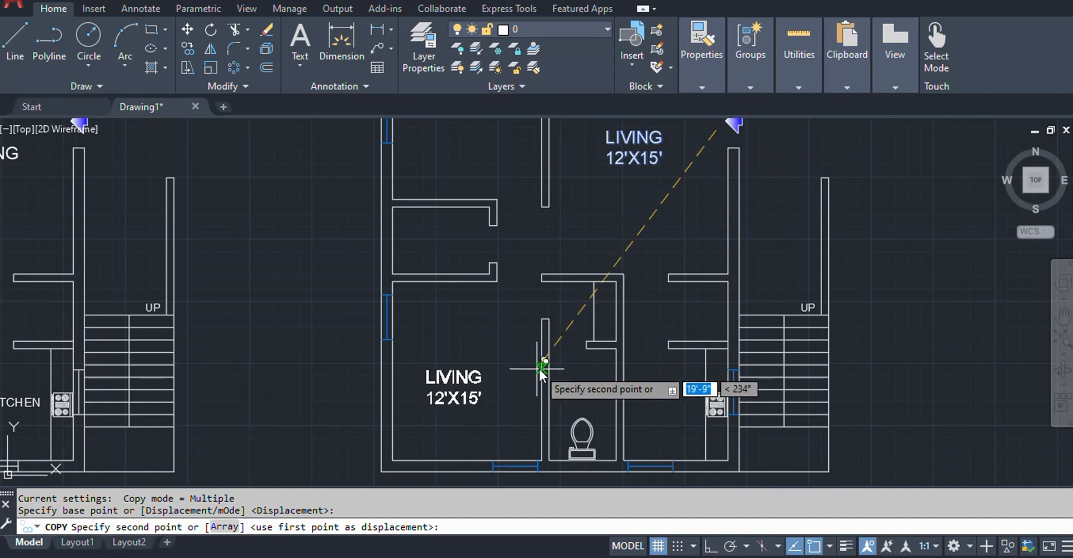
left_click(545, 363)
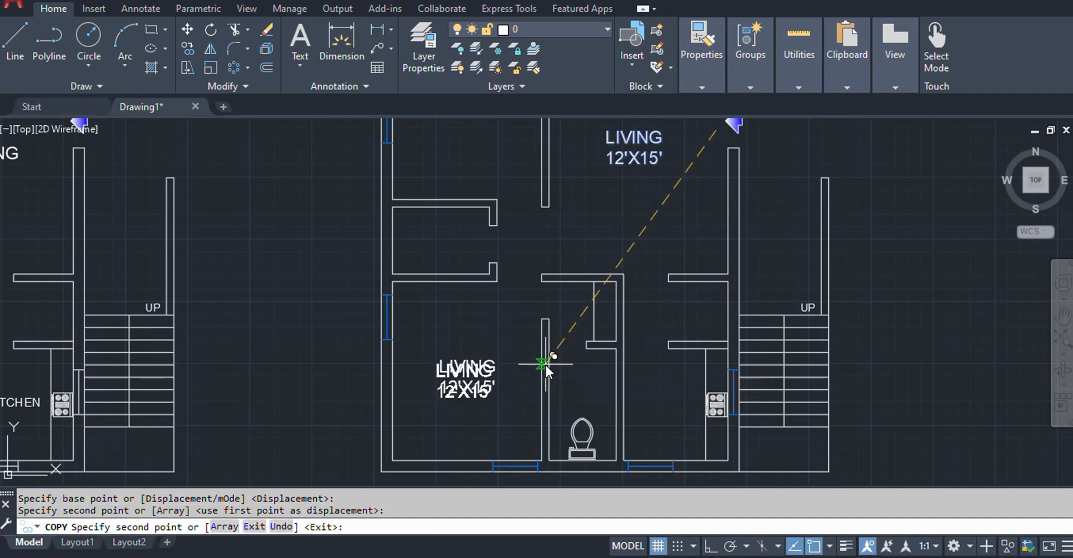
key("Escape")
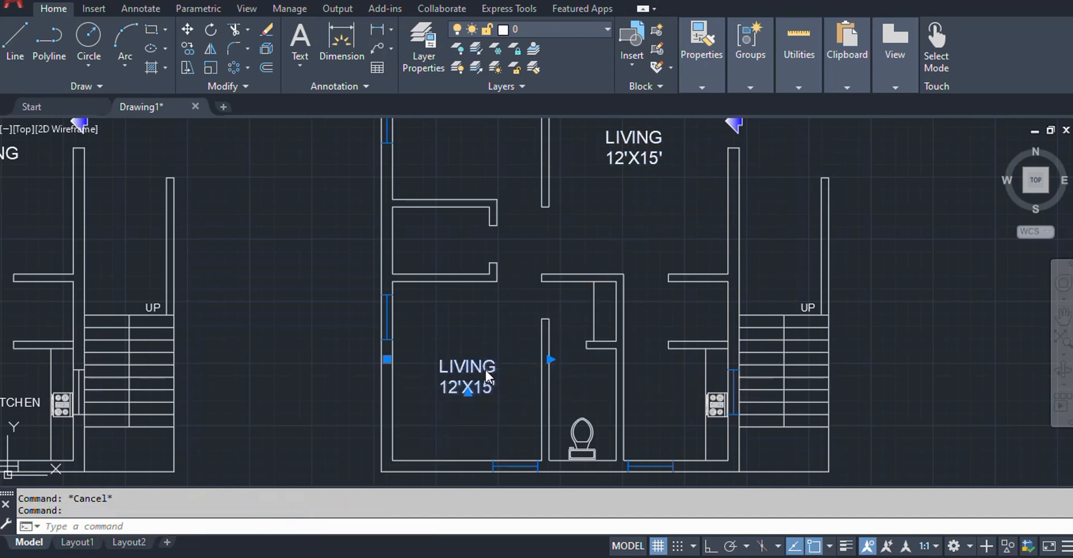
Replace LIVING in the copied label with M.BEDROOM, keeping the room size on its own line below
double_click(485, 370)
left_click_drag(505, 370, 421, 356)
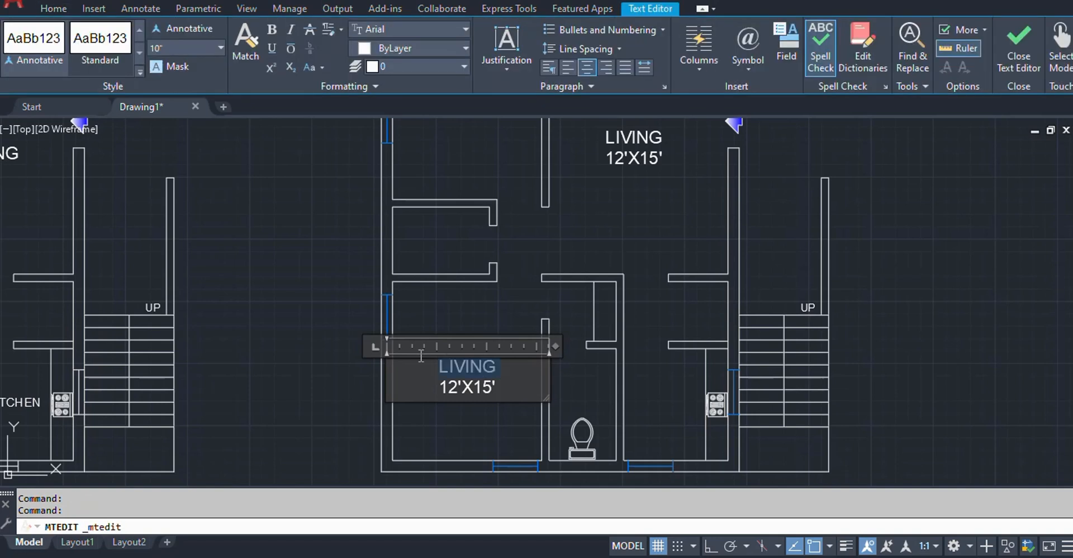
type("M12'X15")
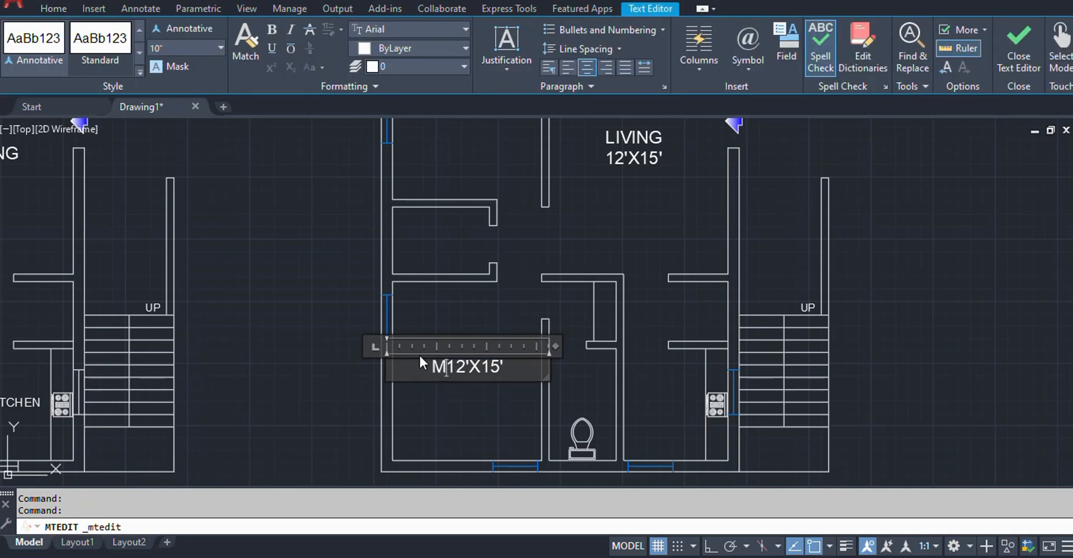
type(".")
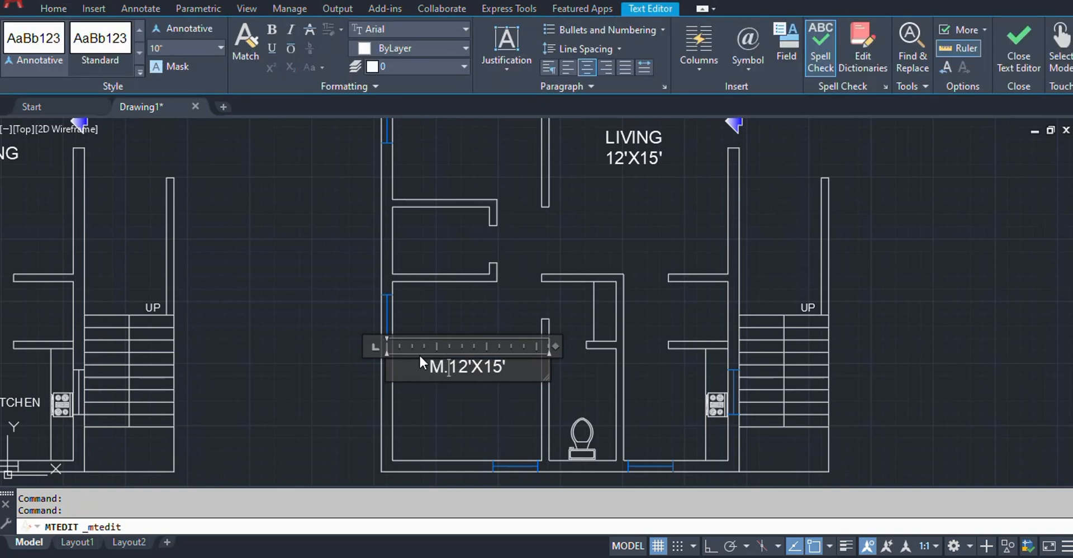
type("BEDRO")
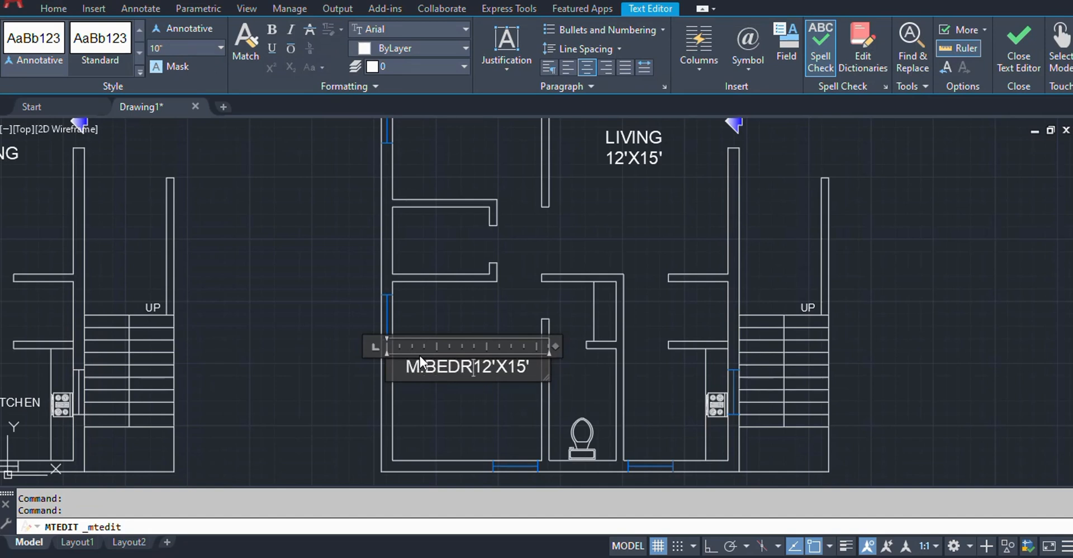
type("OM")
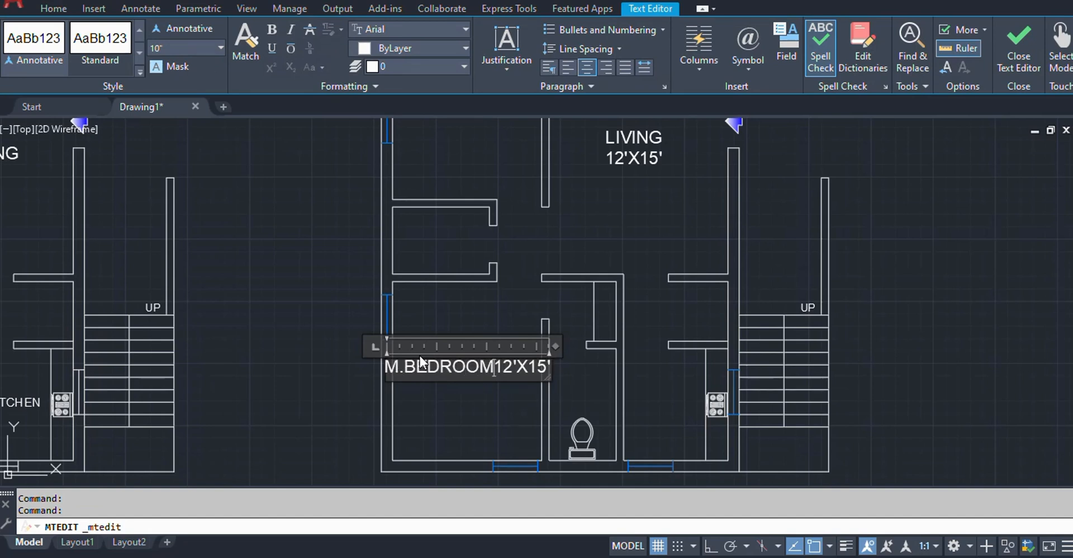
key("Return")
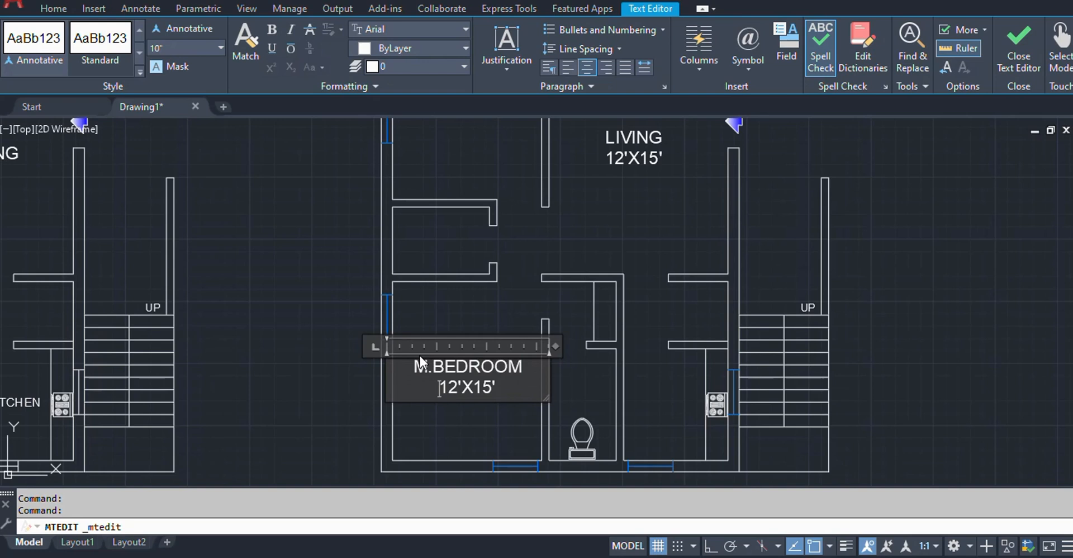
Change the size line of the M.BEDROOM label to 10'X12' and finish editing the text
left_click(458, 394)
key("BackSpace")
type("0")
left_click(492, 389)
key("BackSpace")
key("BackSpace")
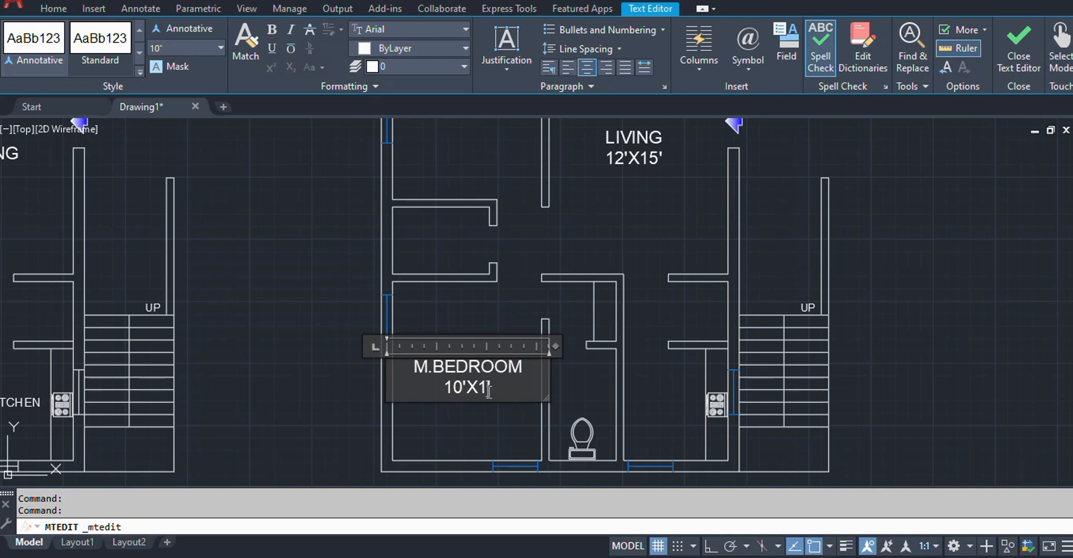
type("2'")
left_click(478, 425)
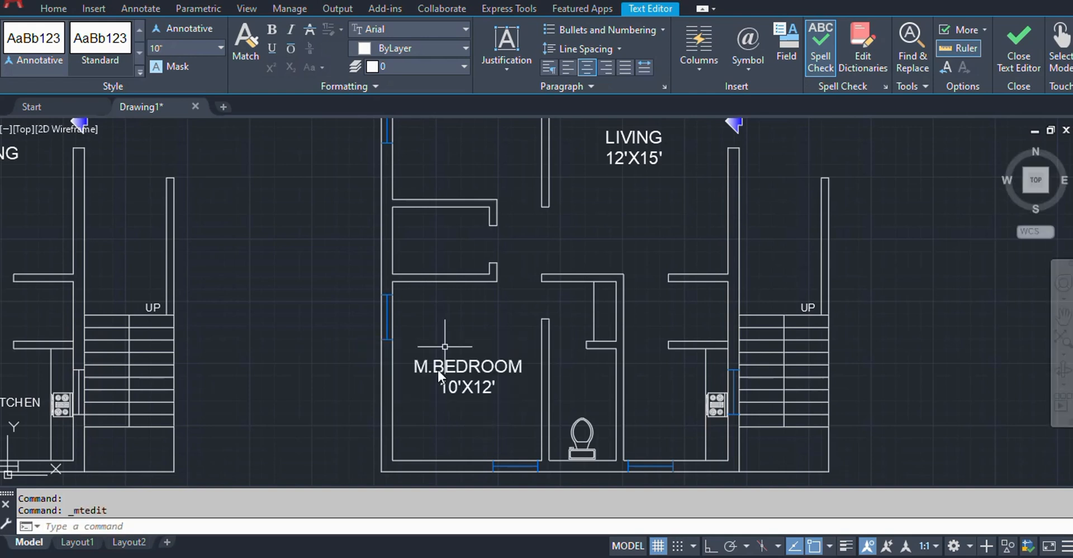
Check the master bedroom's width and length with Quick measure
left_click(794, 70)
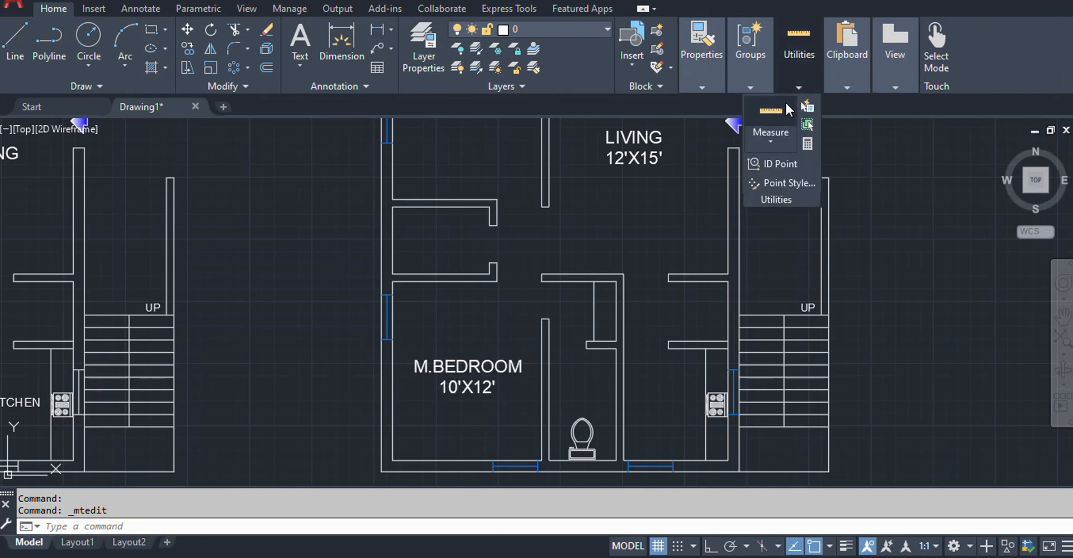
left_click(749, 115)
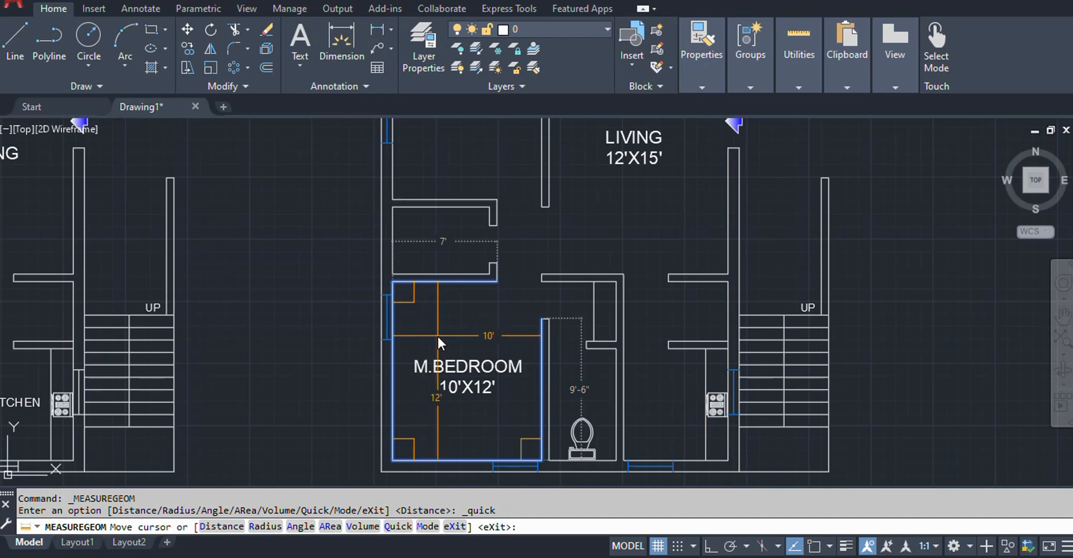
key("Escape")
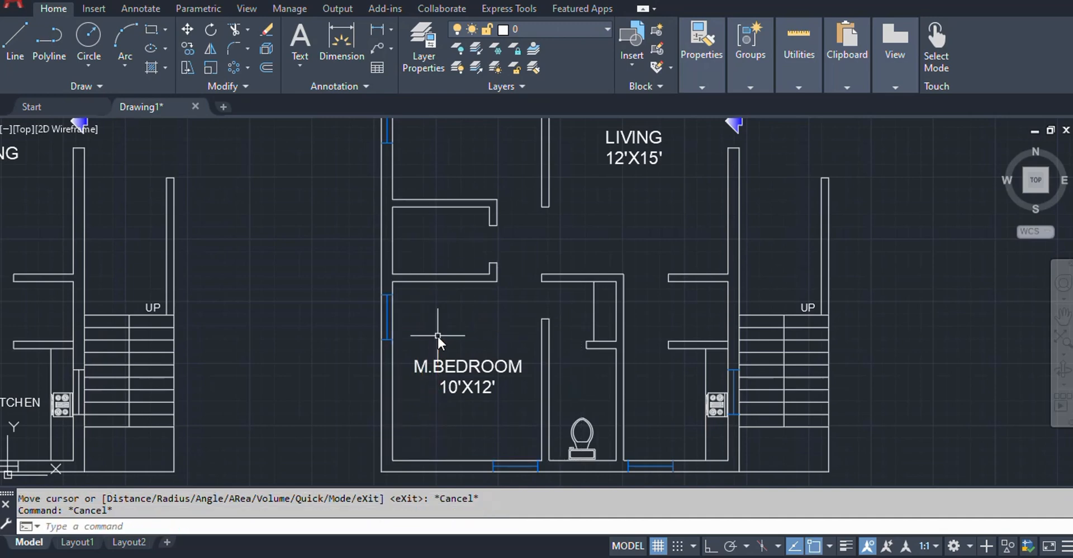
Copy the two-line M.BEDROOM label to the empty space just below the fully labelled plan
scroll(527, 353, "down", 4)
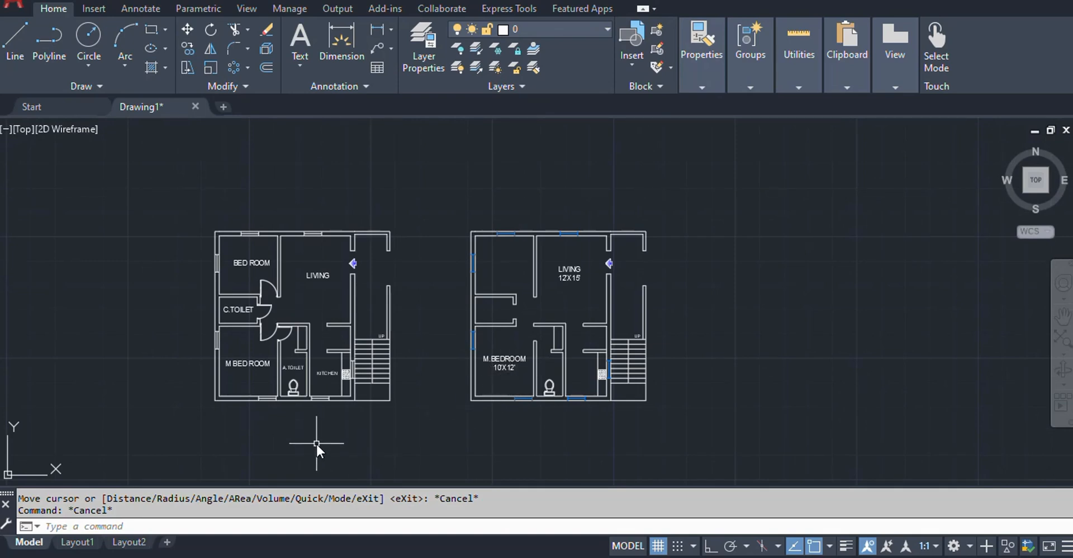
scroll(317, 442, "up", 3)
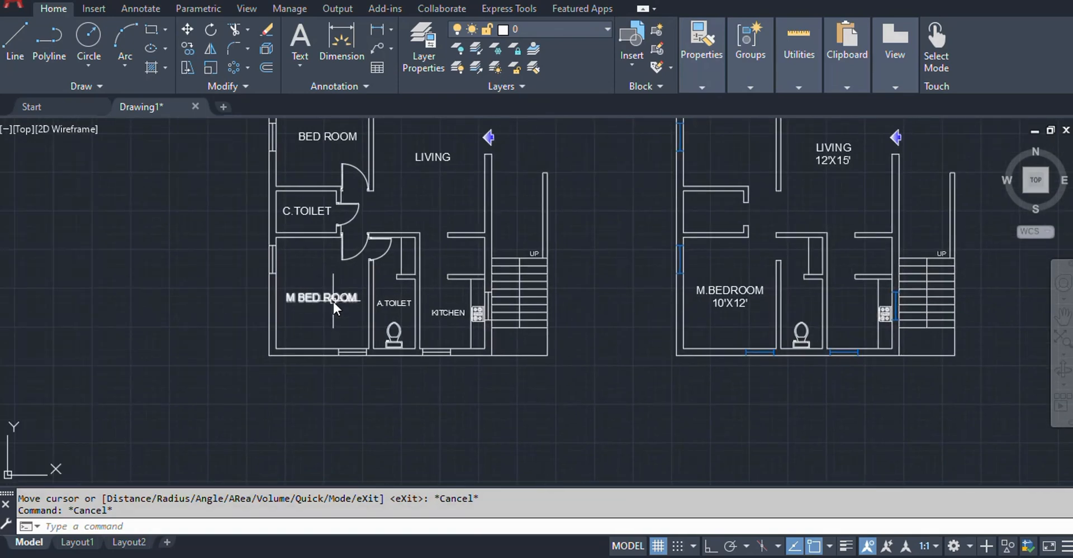
left_click(333, 299)
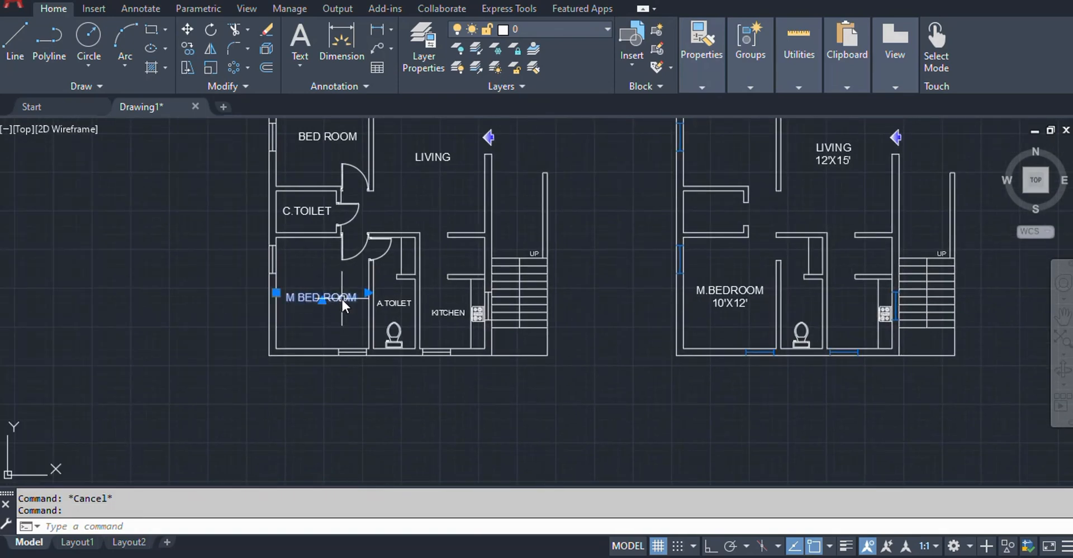
key("Escape")
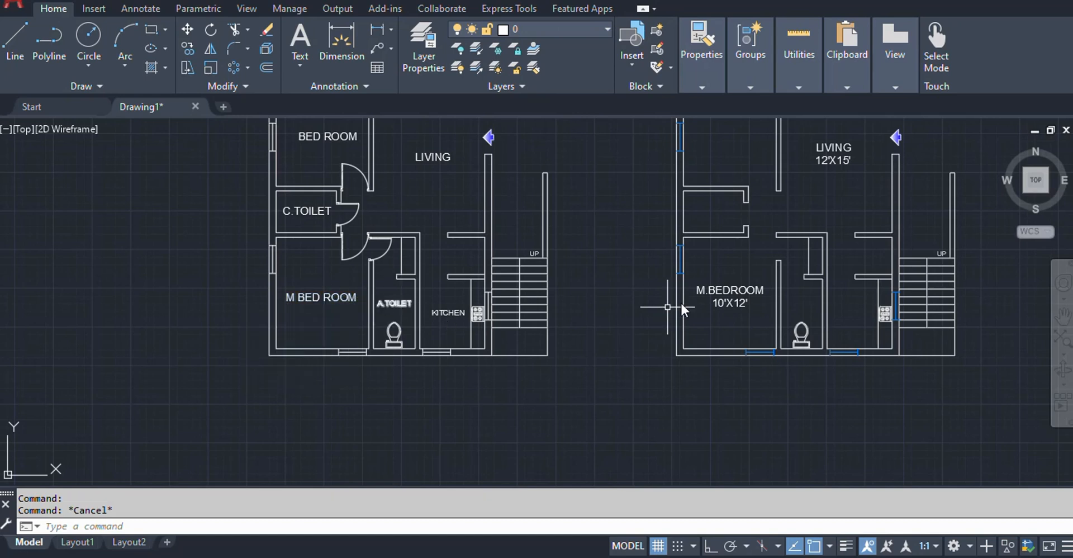
left_click(709, 290)
type("c")
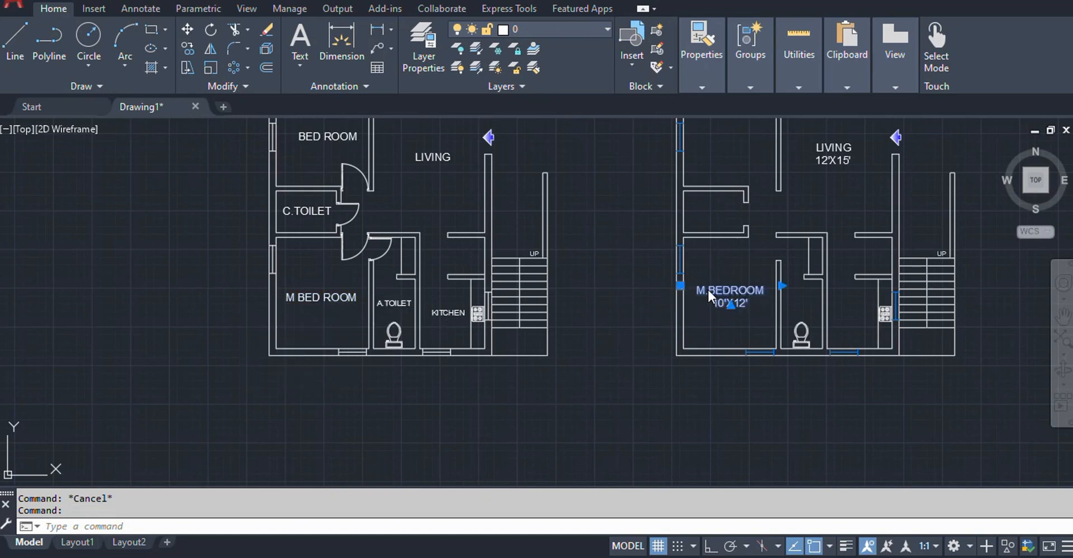
type("o")
key("Return")
left_click(682, 286)
left_click(354, 374)
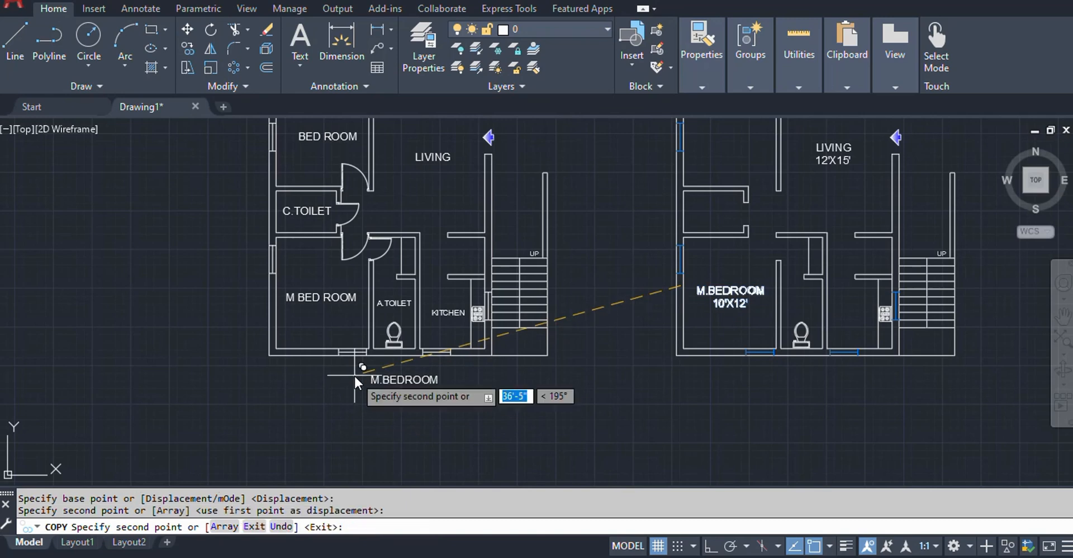
key("Escape")
Replace both lines of the label copied below the fully labelled plan with the title GROUND FLOOR and finish editing
left_click(399, 382)
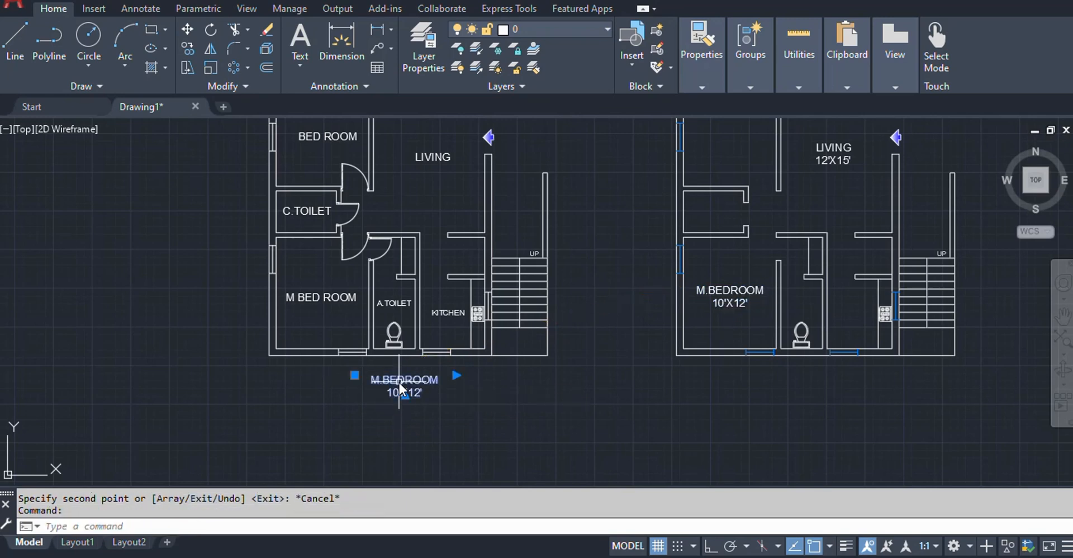
double_click(397, 380)
left_click_drag(441, 382, 344, 380)
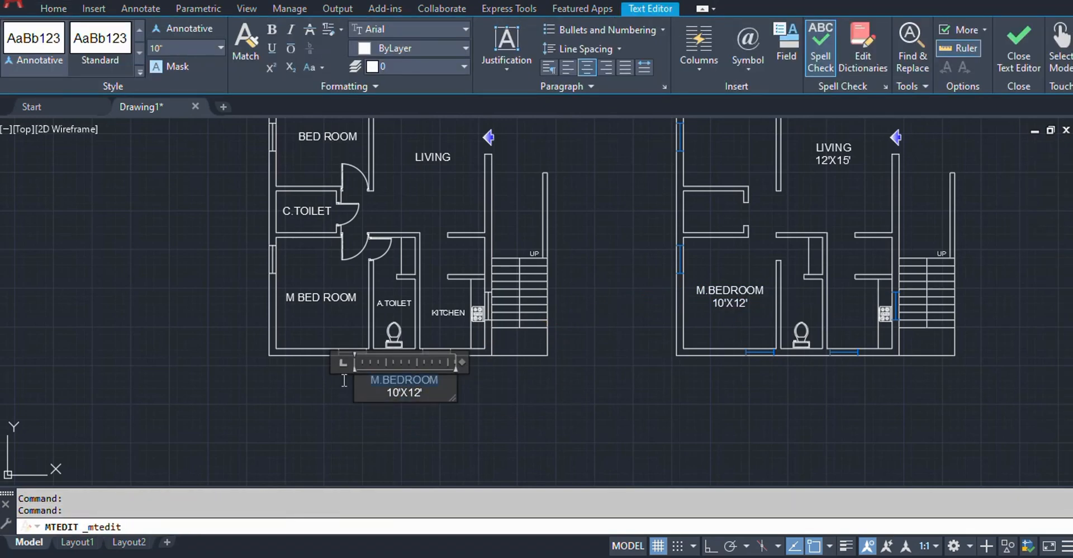
key("Delete")
key("ctrl+a")
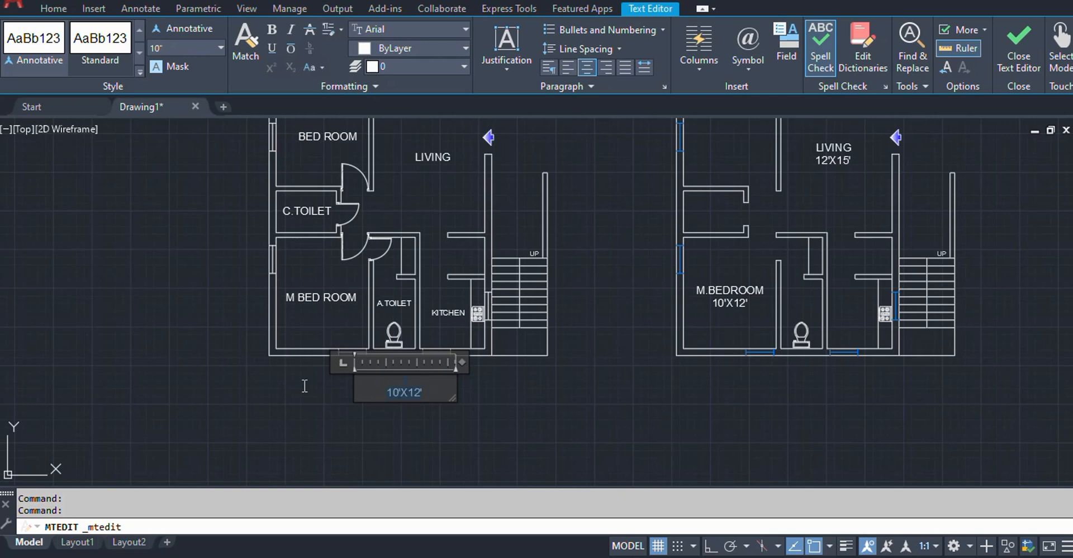
key("Delete")
type("GRO")
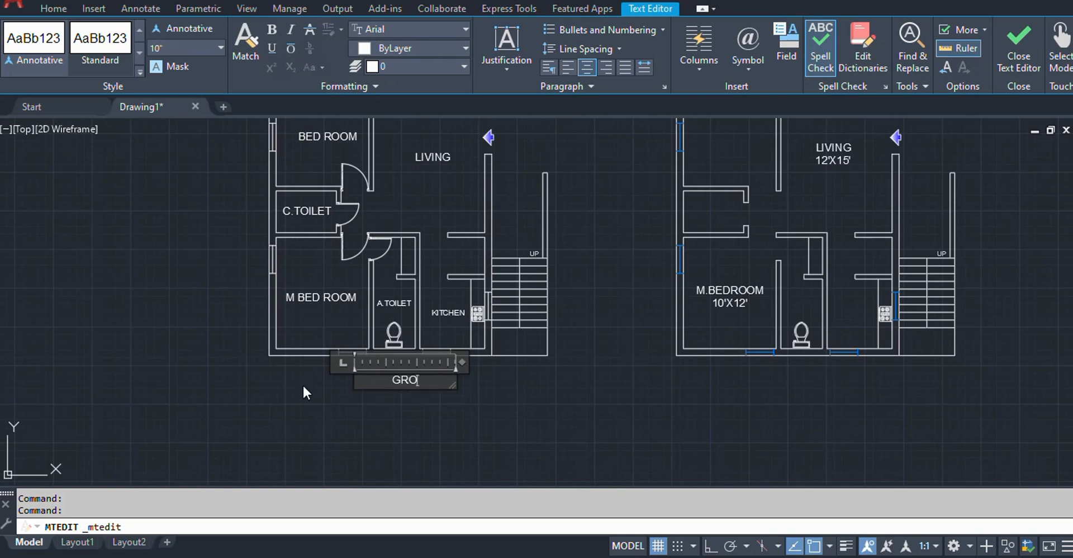
type("UND FLOOR")
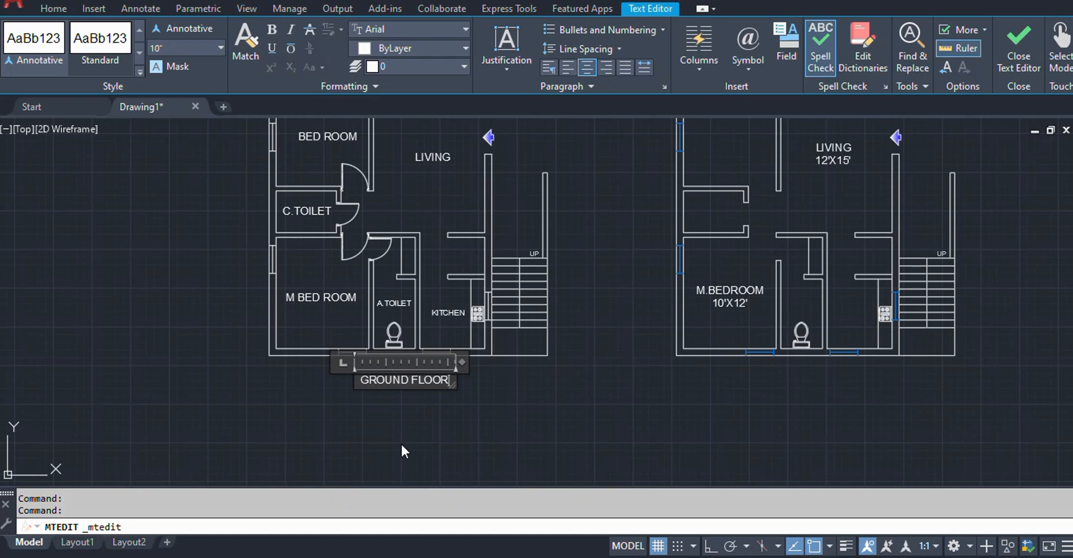
left_click(410, 452)
left_click(439, 378)
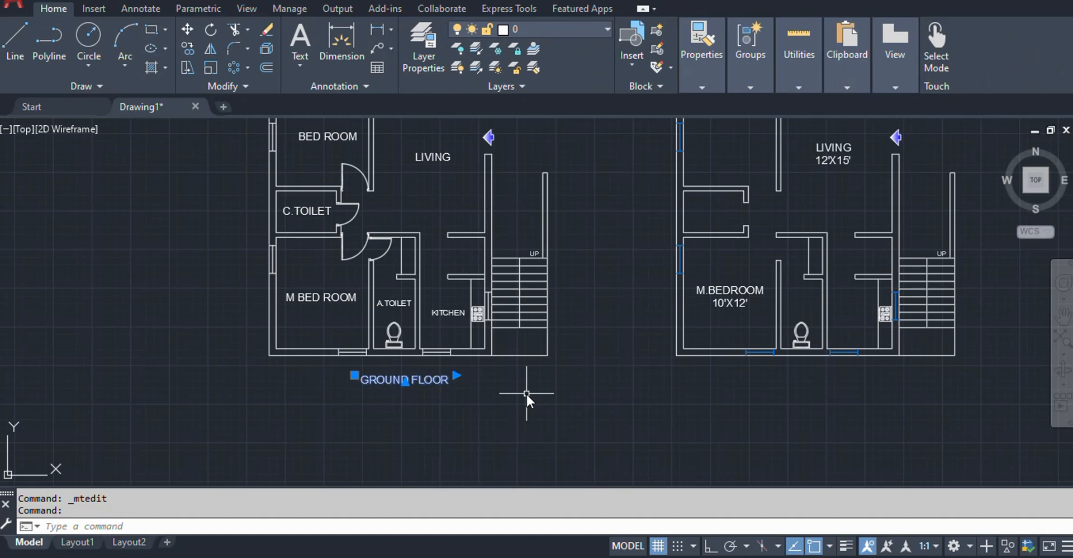
key("Escape")
key("Escape")
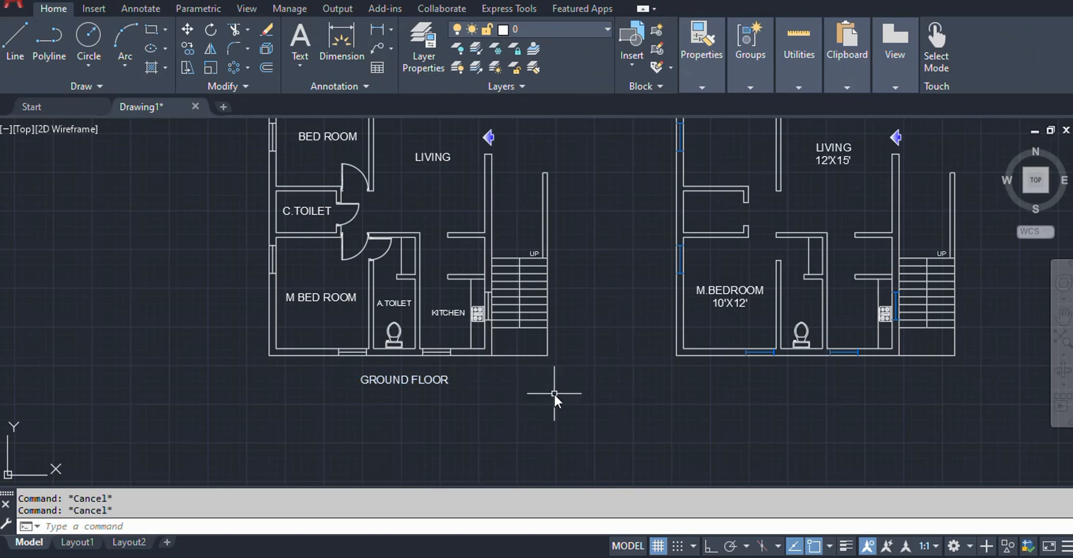
Check the length type and precision in the drawing units settings, keeping them as they are
middle_click_drag(589, 324, 482, 391)
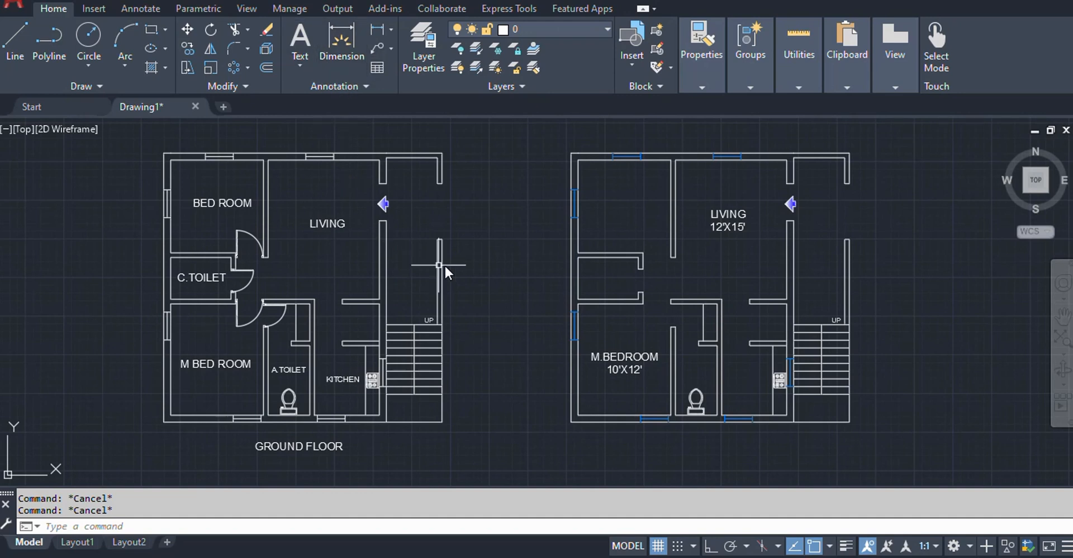
mouse_move(805, 78)
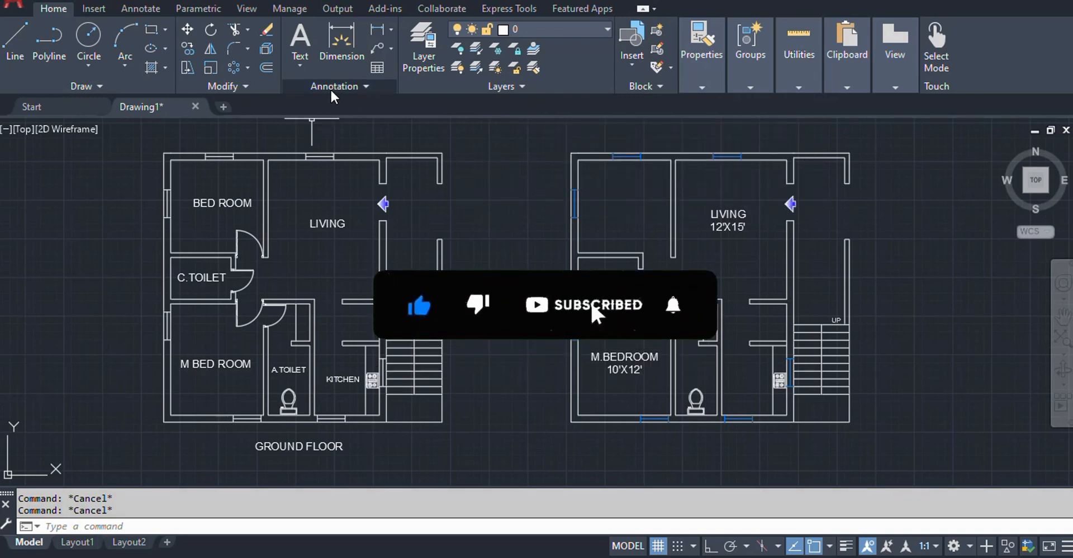
left_click(390, 29)
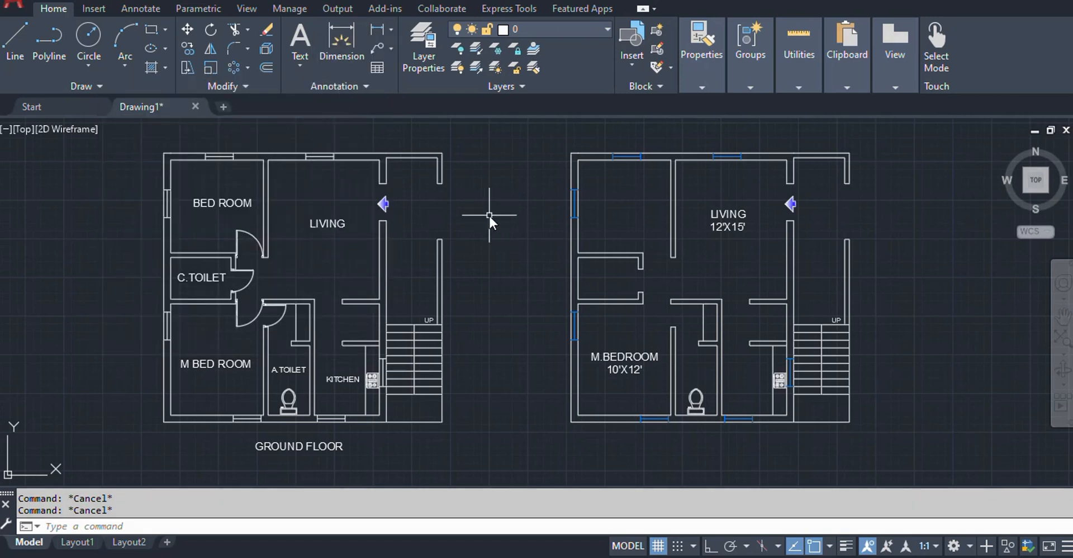
type("UN")
key("Return")
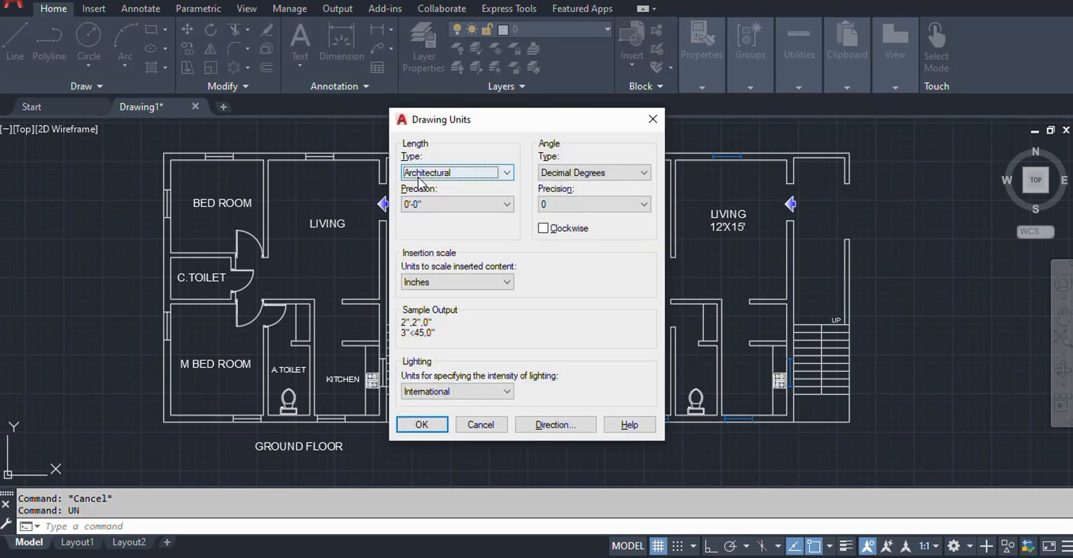
left_click(422, 424)
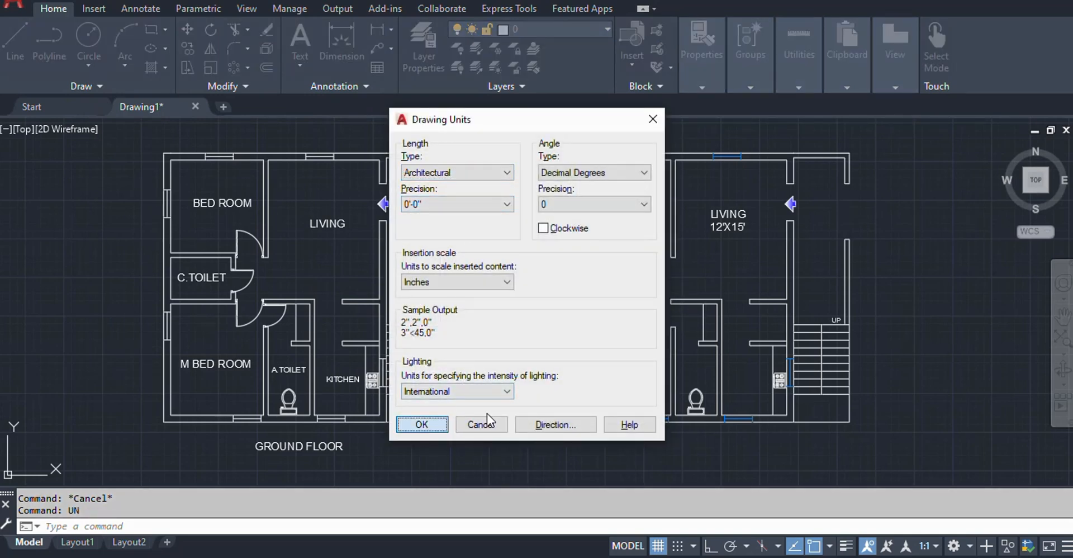
Modify the ISO-25 dimension style so its linear dimensions use the Architectural unit format with 0'-0" precision
middle_click_drag(721, 277, 683, 280)
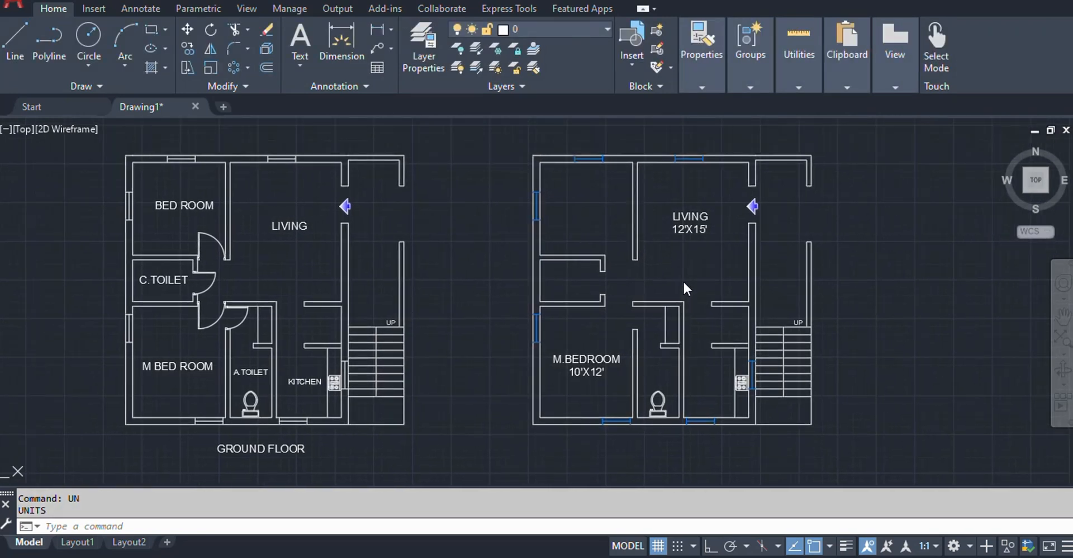
type("D")
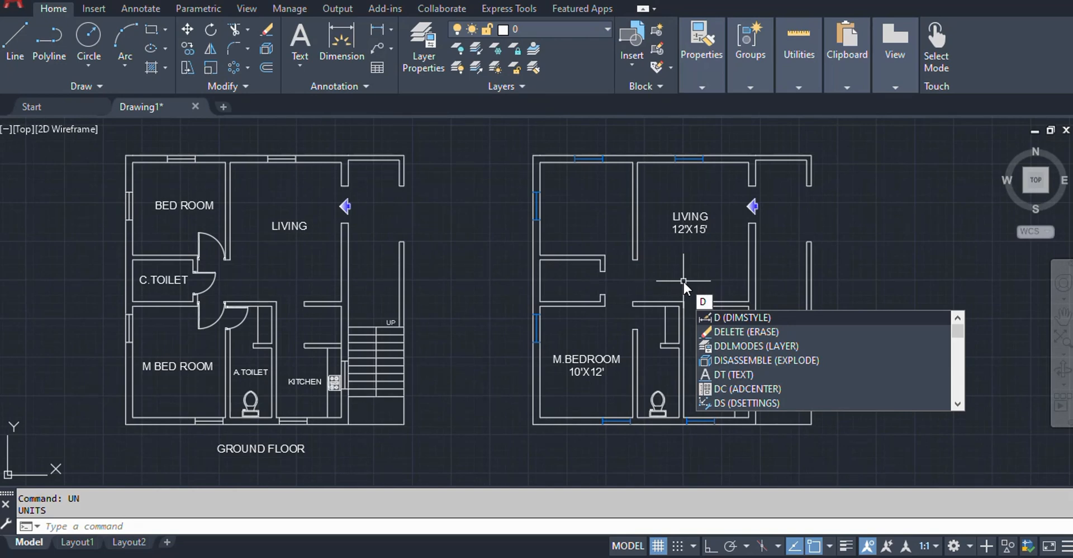
key("Return")
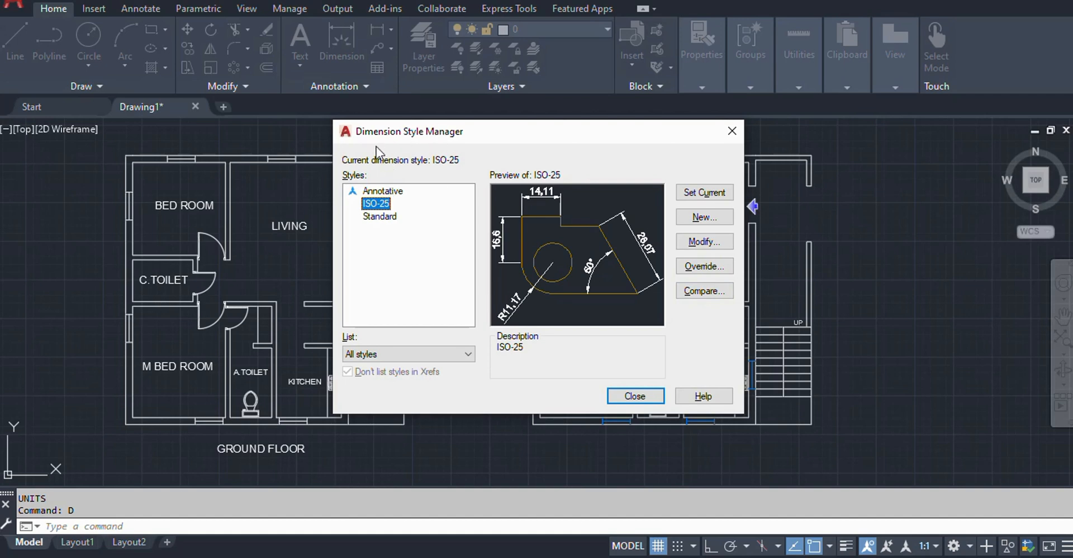
left_click(686, 242)
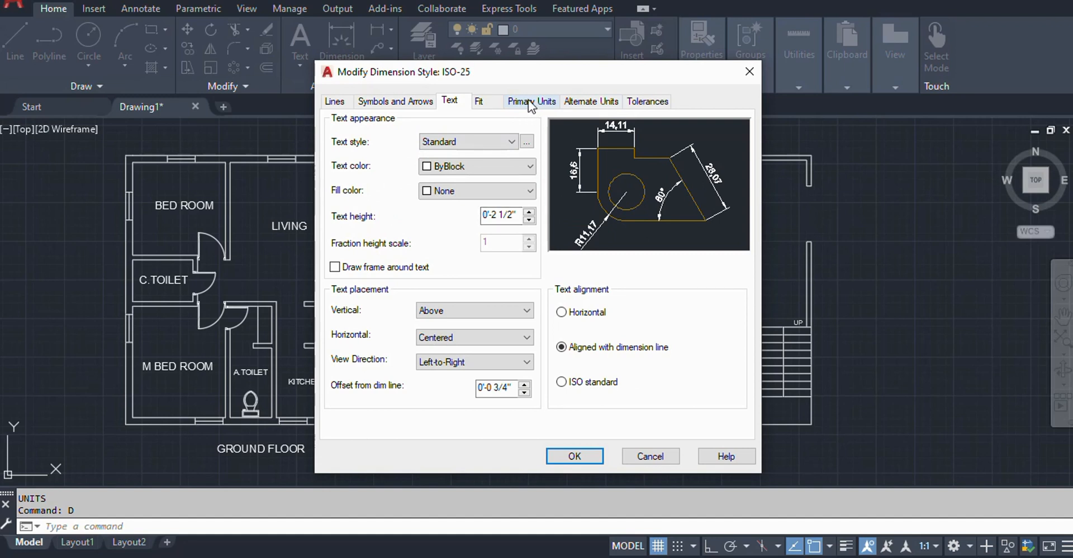
left_click(533, 103)
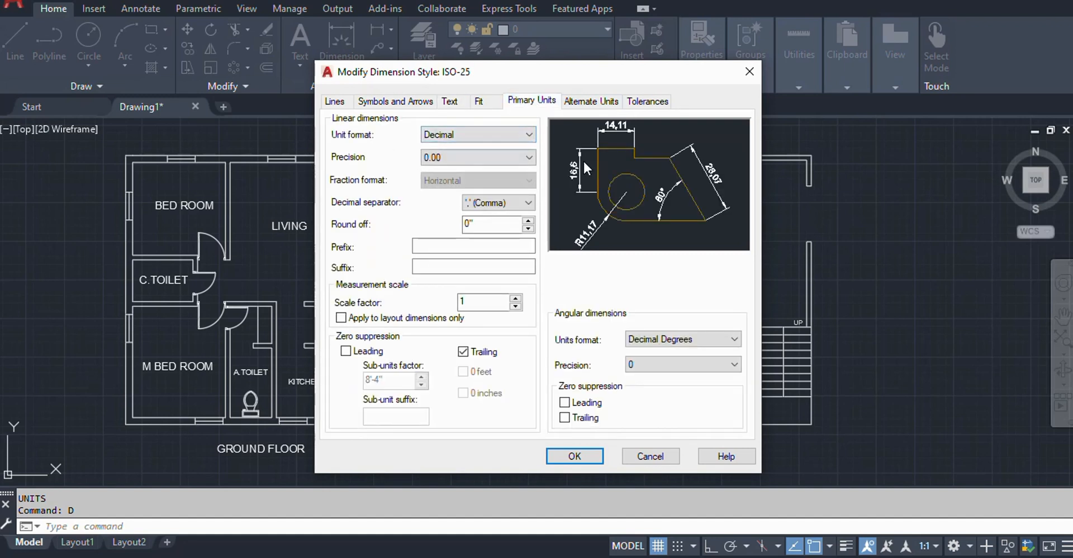
left_click(494, 139)
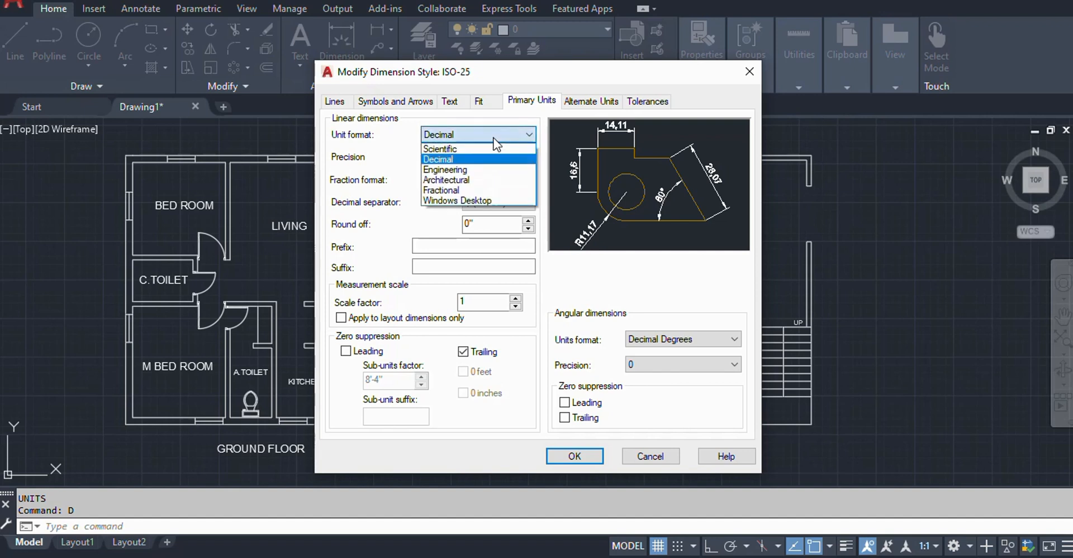
left_click(447, 179)
left_click(461, 158)
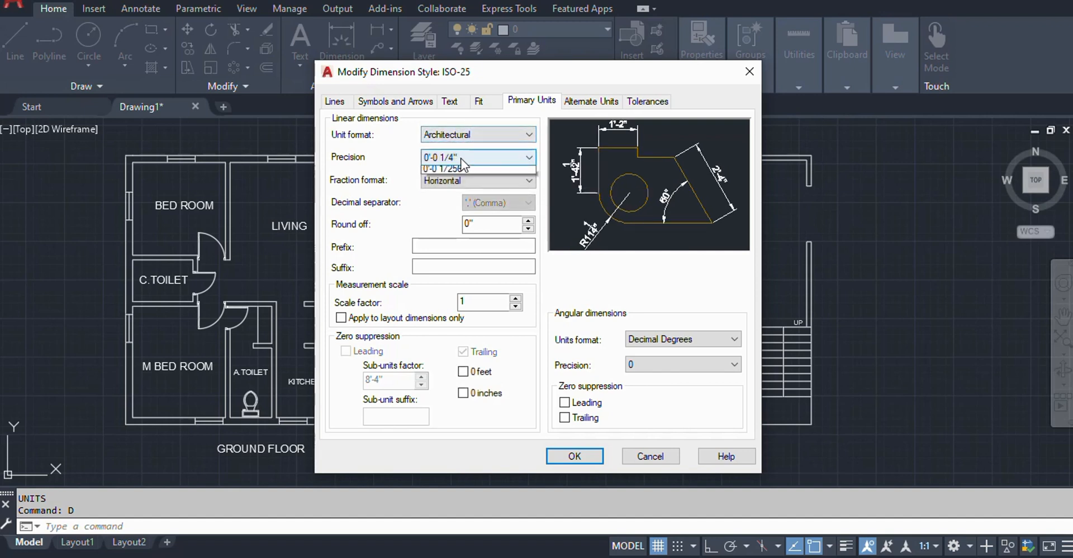
left_click(461, 168)
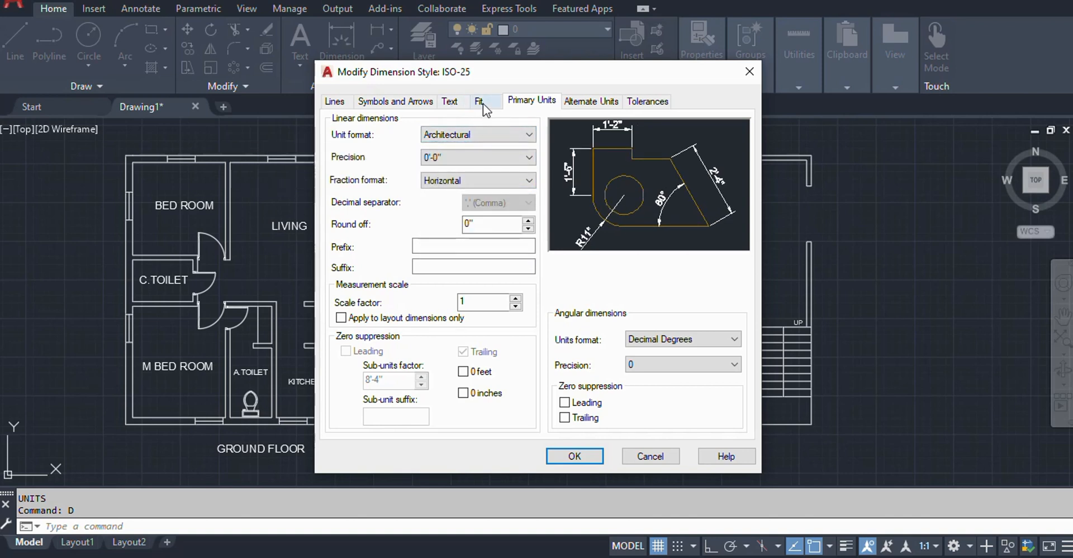
Set the ISO-25 dimension style's text height to 10 inches
left_click(456, 103)
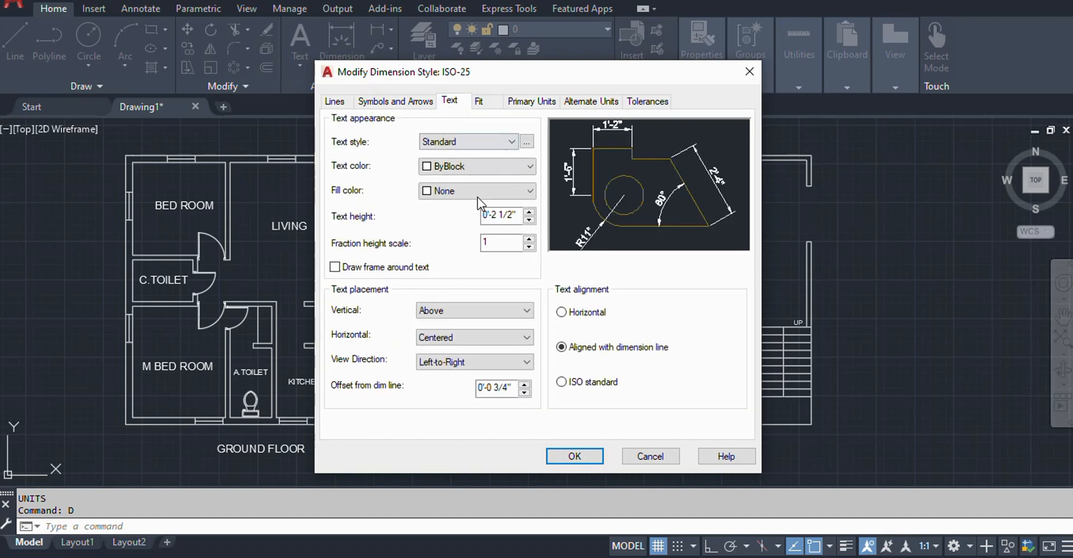
left_click_drag(515, 218, 457, 218)
type("10")
key("Tab")
Set the first and second arrowheads of the ISO-25 style to Architectural tick with an arrow size of 8"
left_click(376, 101)
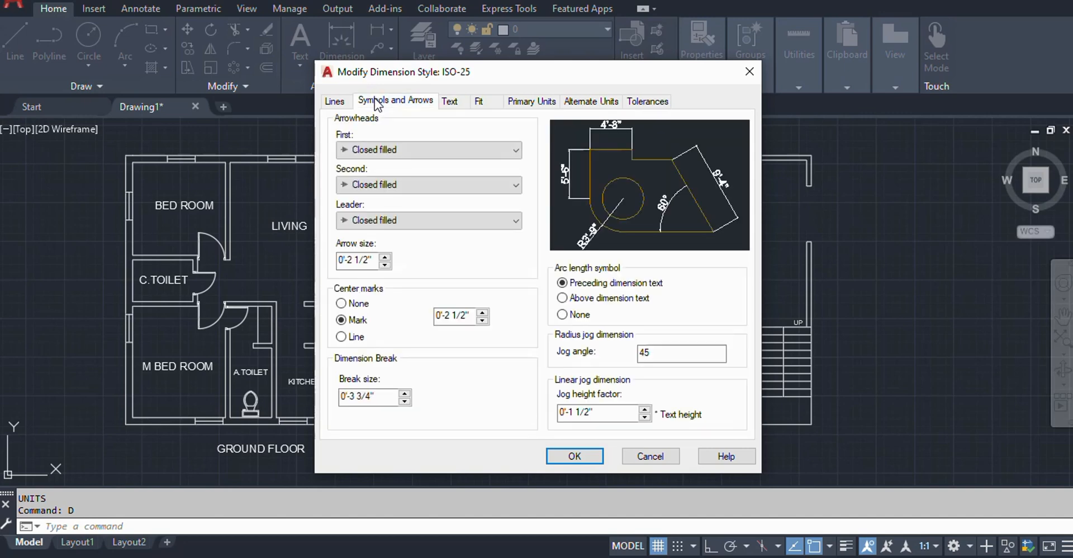
left_click(390, 149)
scroll(391, 165, "up", 3)
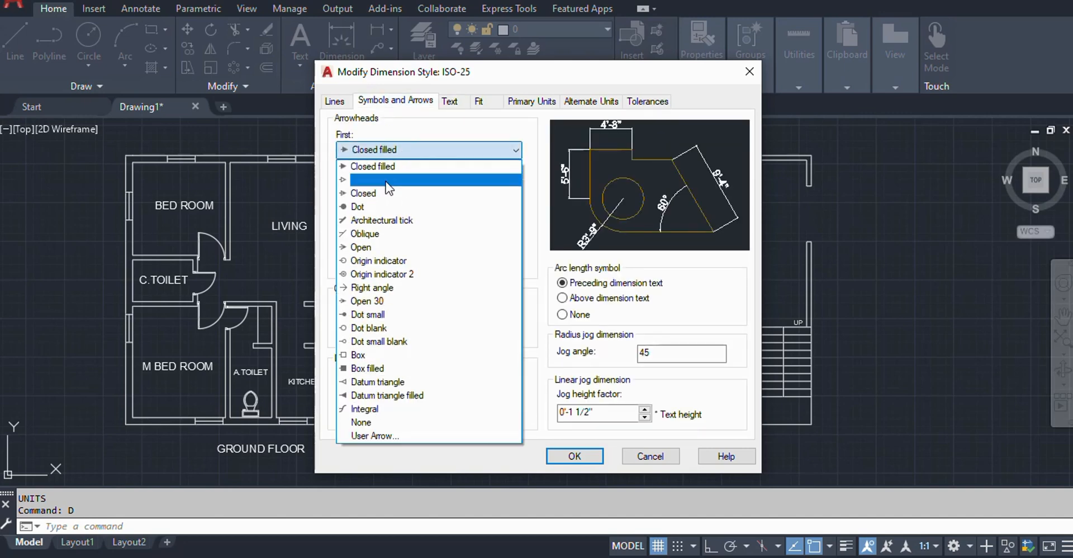
left_click(390, 219)
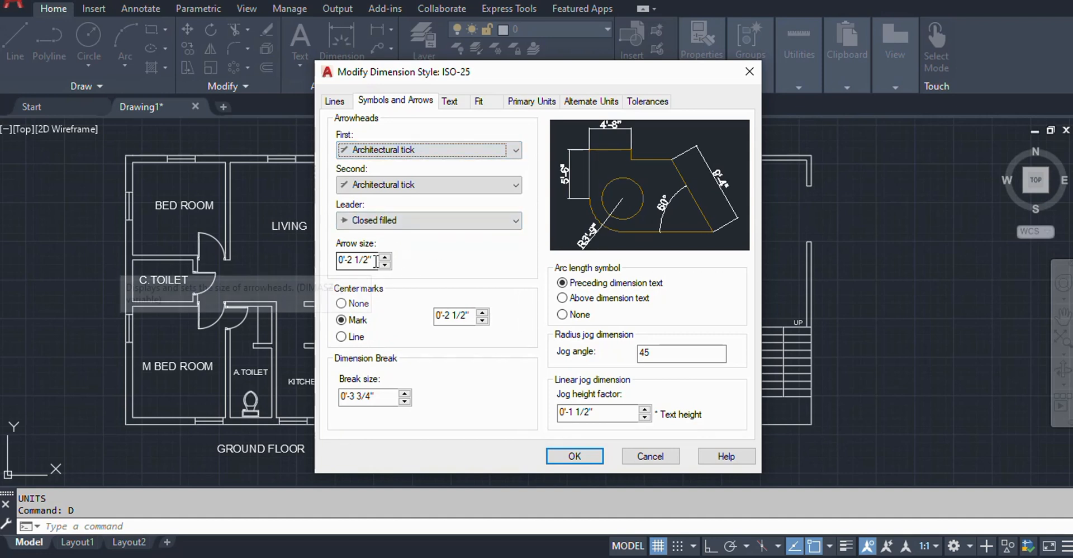
left_click_drag(373, 260, 320, 259)
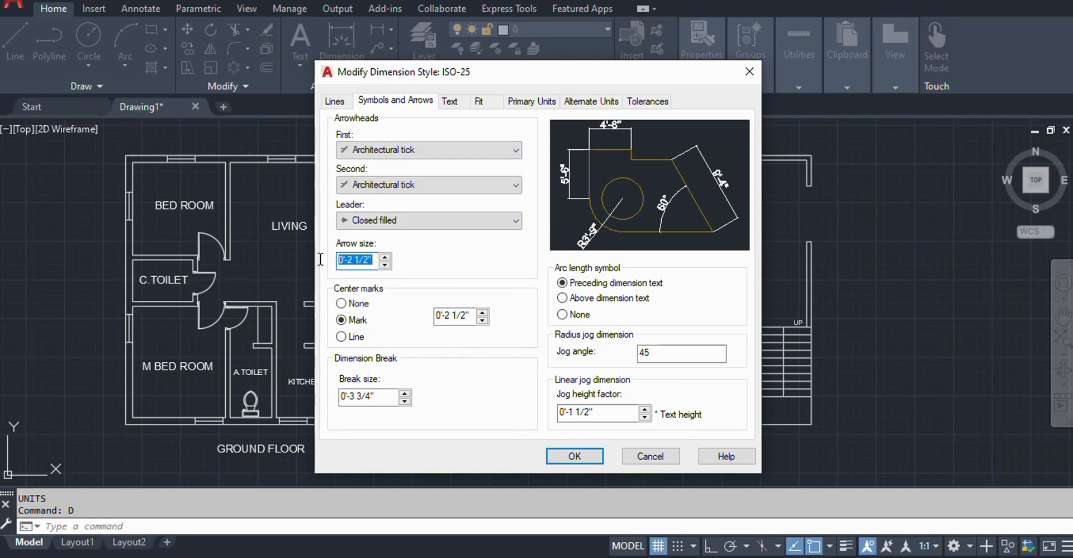
type("8\"")
Set the vertical text placement of the ISO-25 dimension style to Centered
left_click(450, 102)
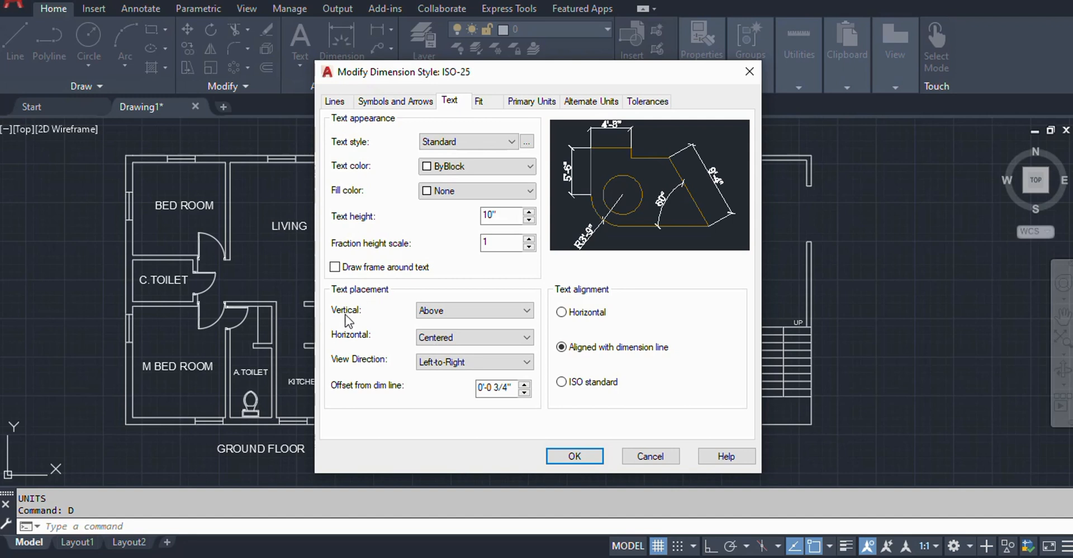
left_click(448, 316)
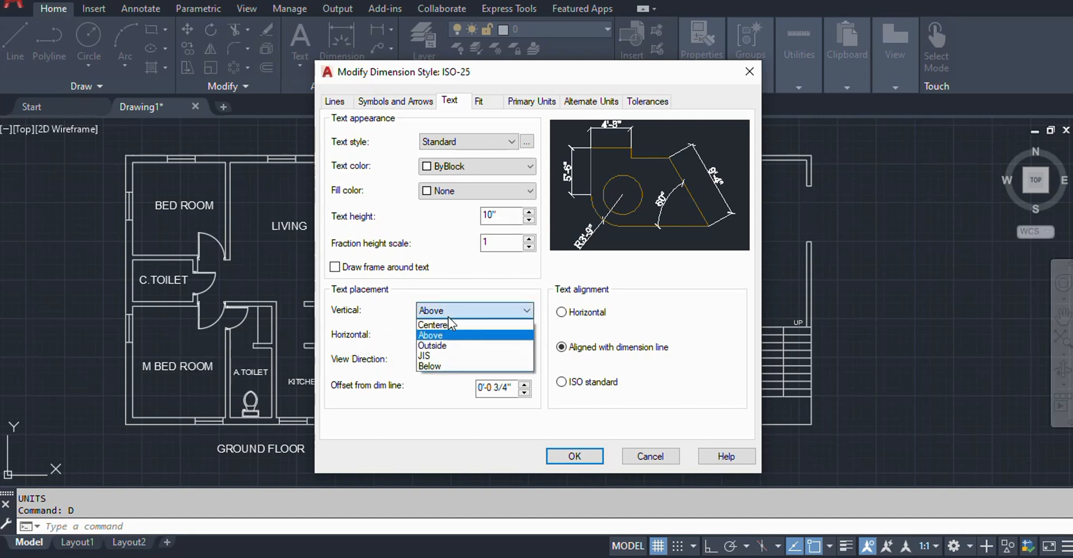
left_click(448, 324)
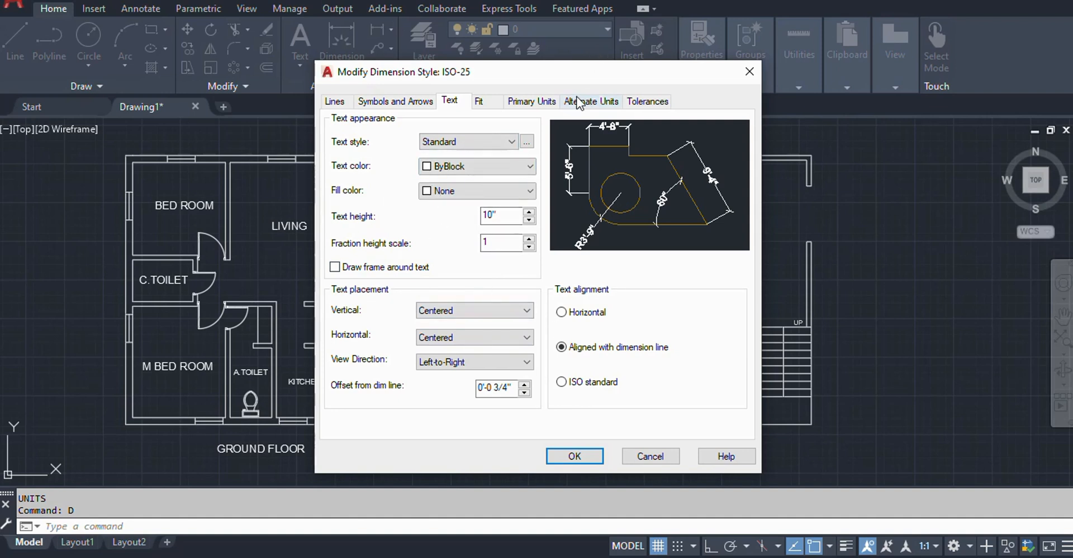
Review the ISO-25 units, text and arrow settings, accept the changes, and make ISO-25 the current dimension style
left_click(531, 101)
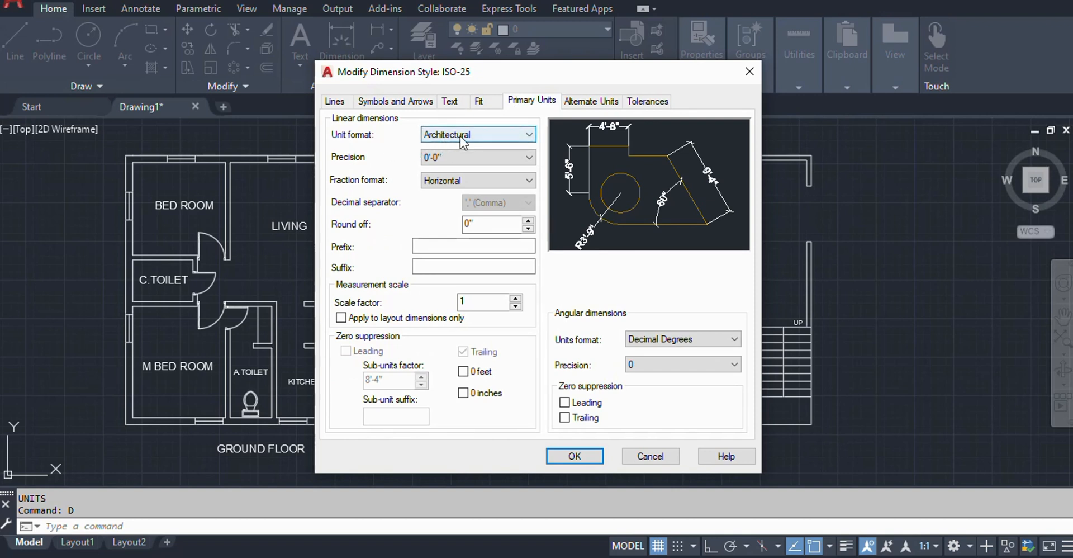
left_click(454, 102)
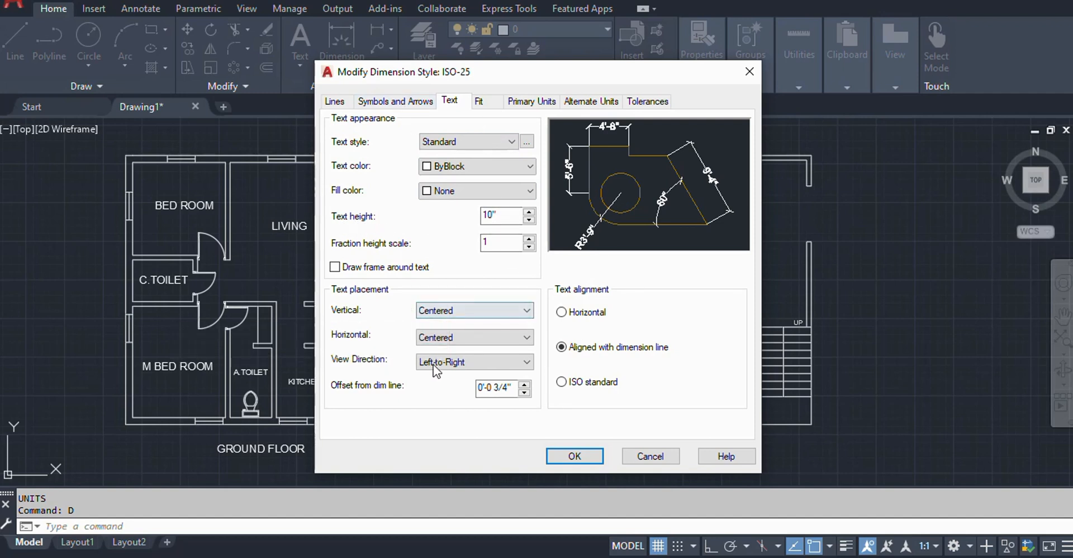
left_click(407, 104)
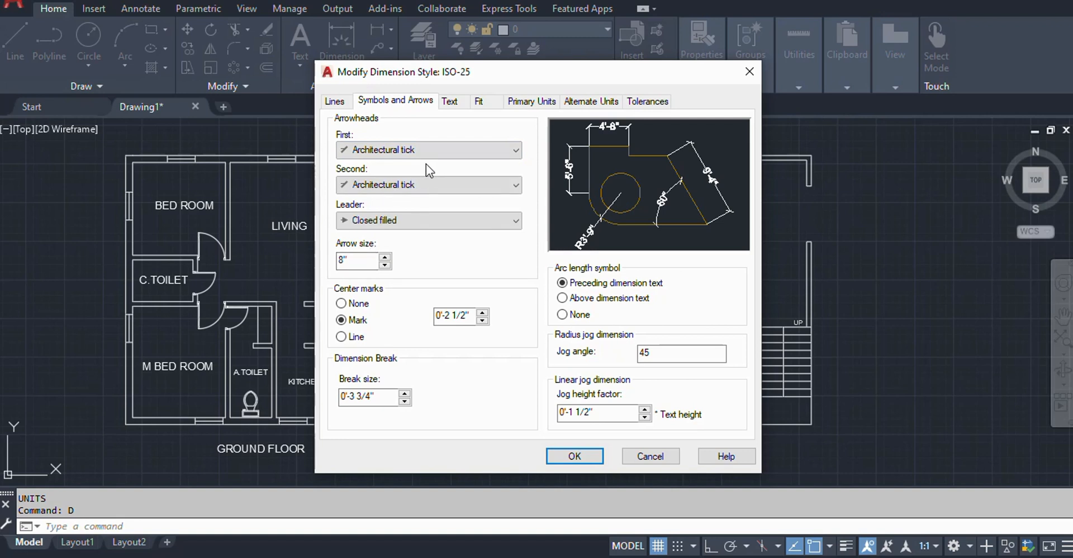
left_click(583, 455)
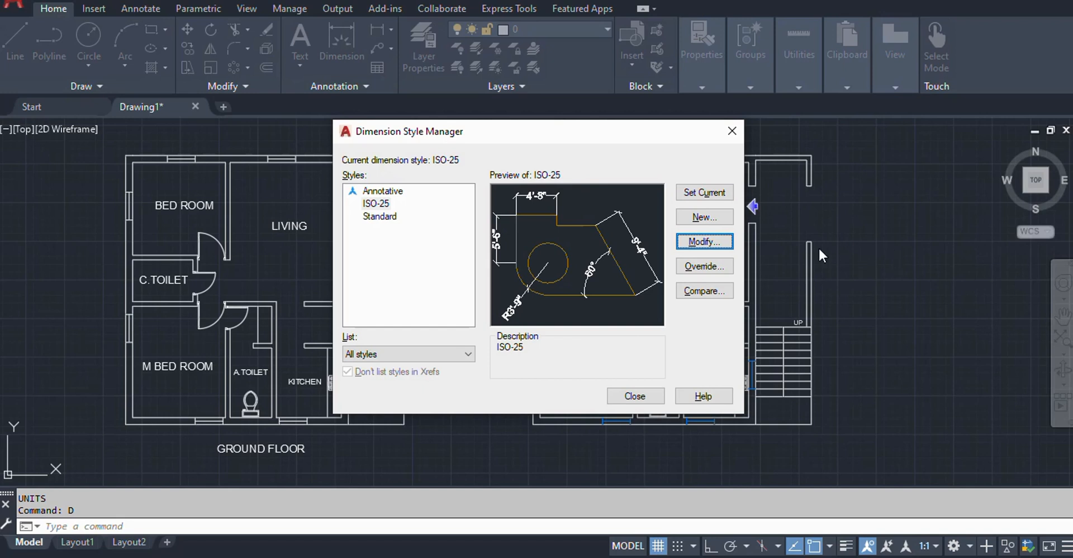
left_click(703, 196)
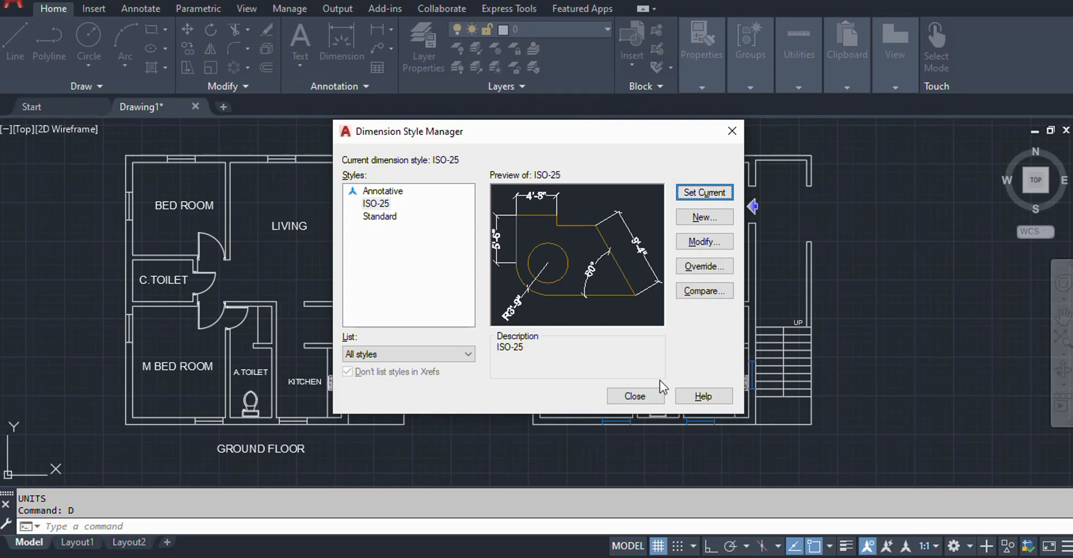
left_click(640, 397)
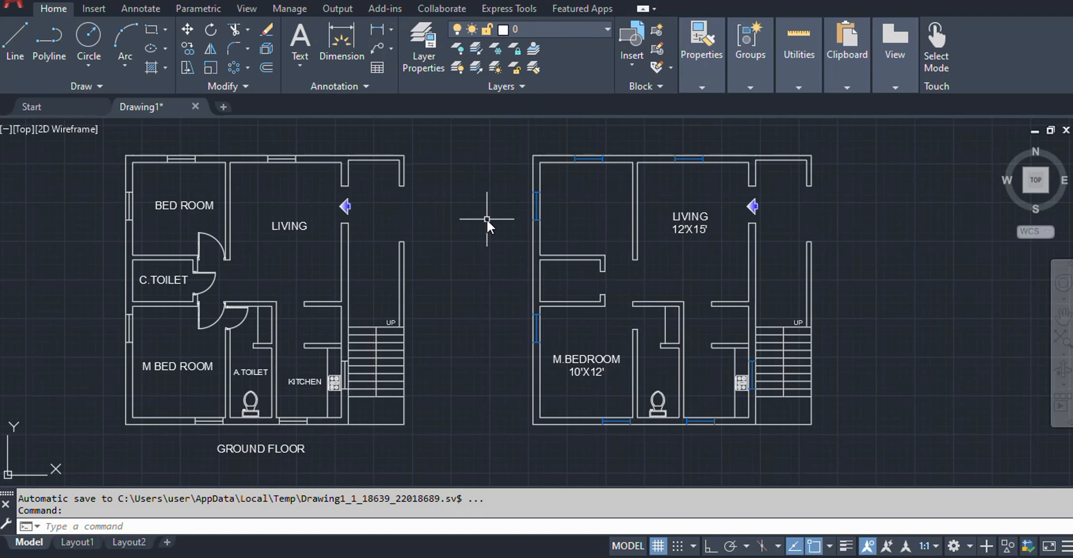
left_click(393, 29)
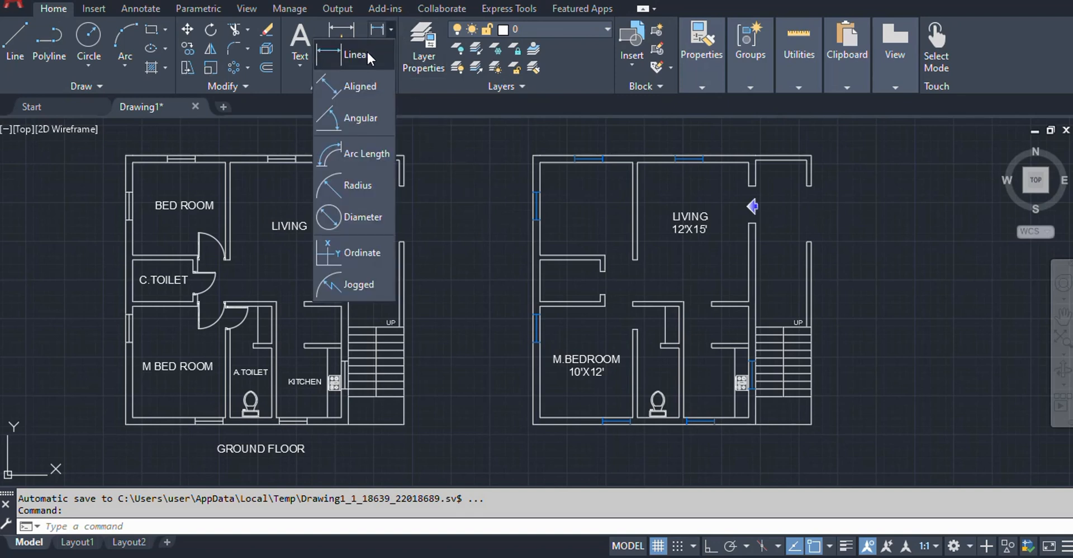
left_click(358, 55)
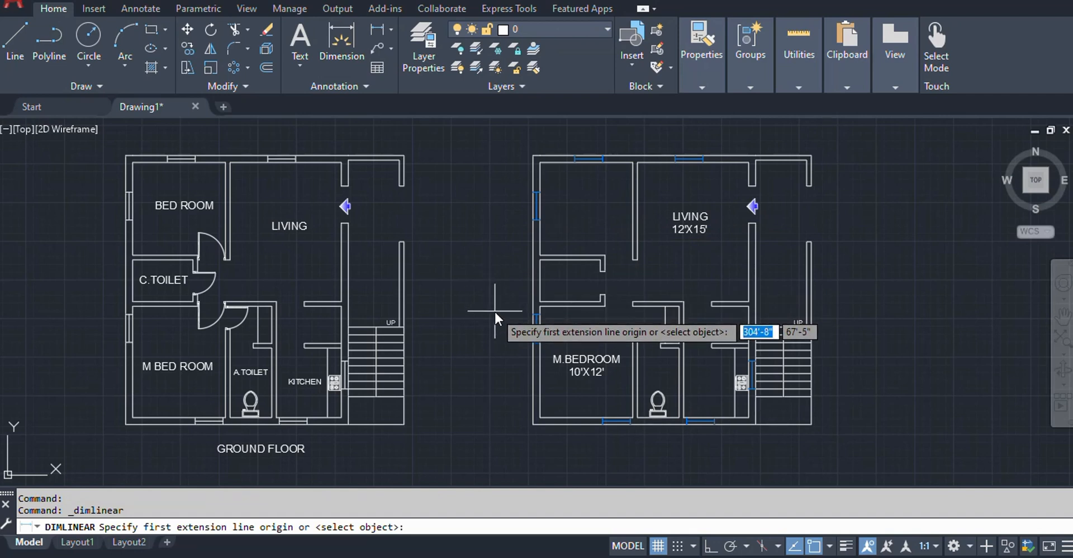
key("Escape")
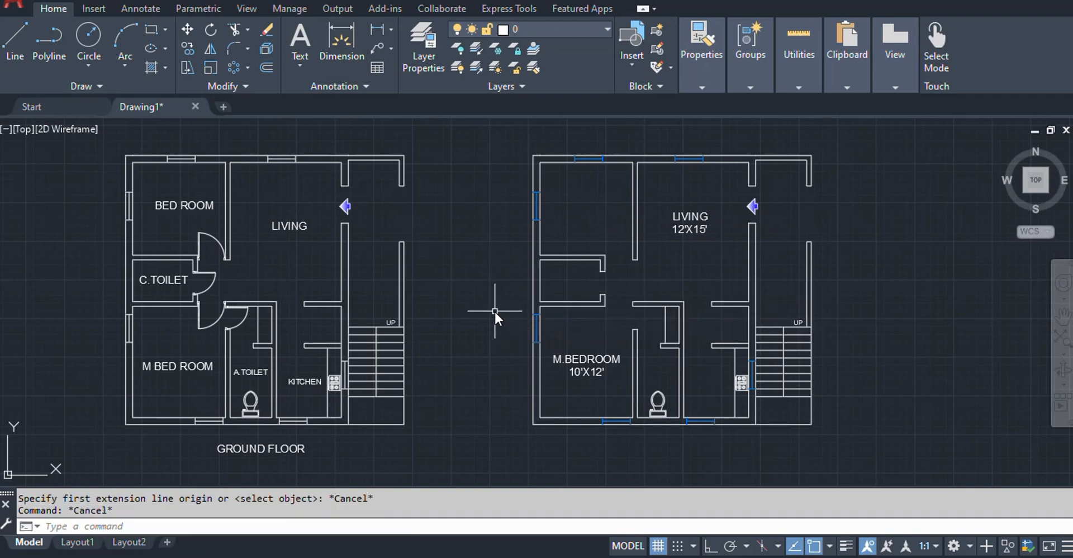
Add a vertical linear dimension for the full outer wall on the bedroom side of the GROUND FLOOR plan, placed outside the wall
type("DIMLIN")
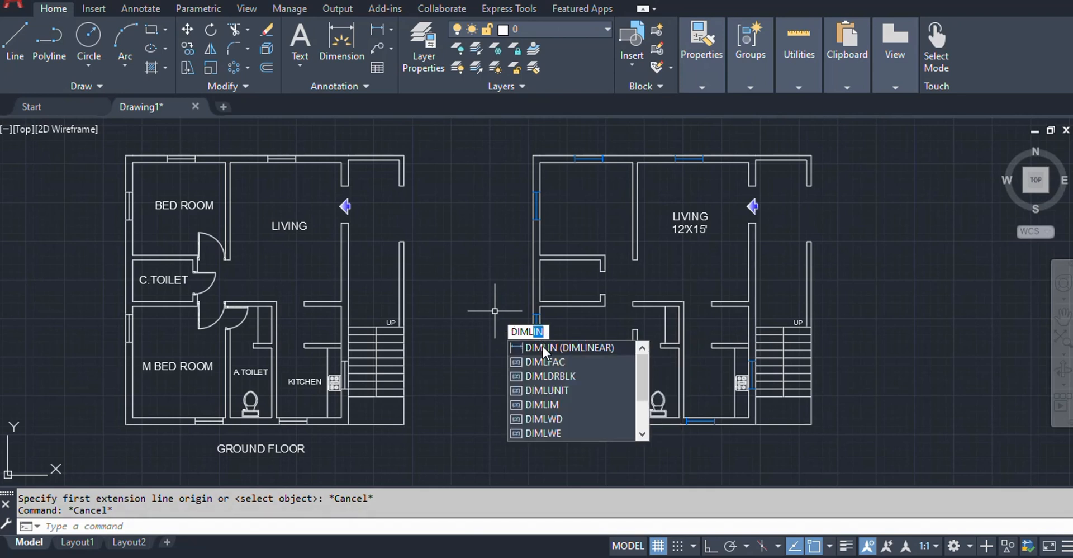
left_click(542, 347)
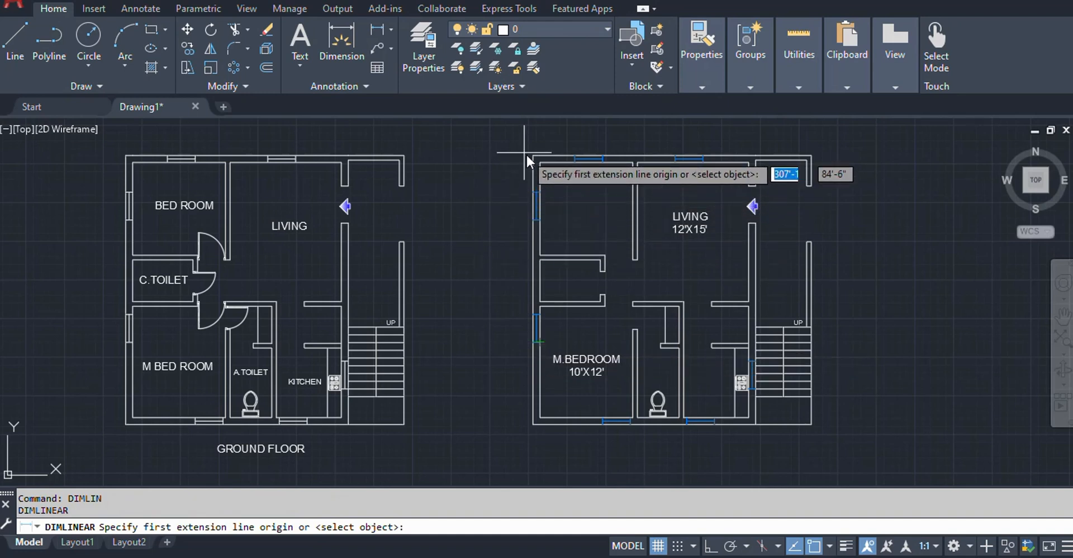
middle_click_drag(170, 260, 269, 268)
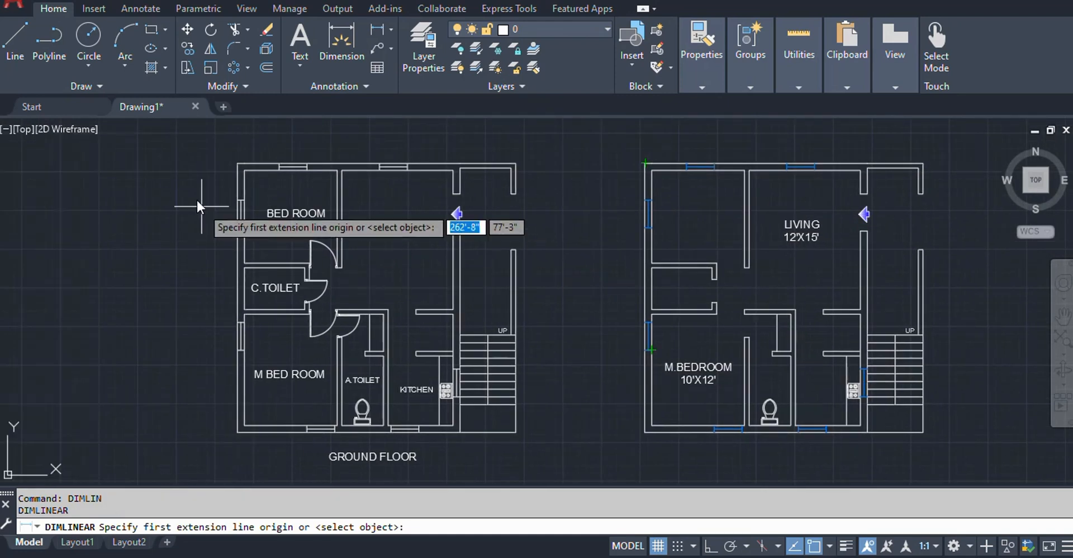
left_click(237, 164)
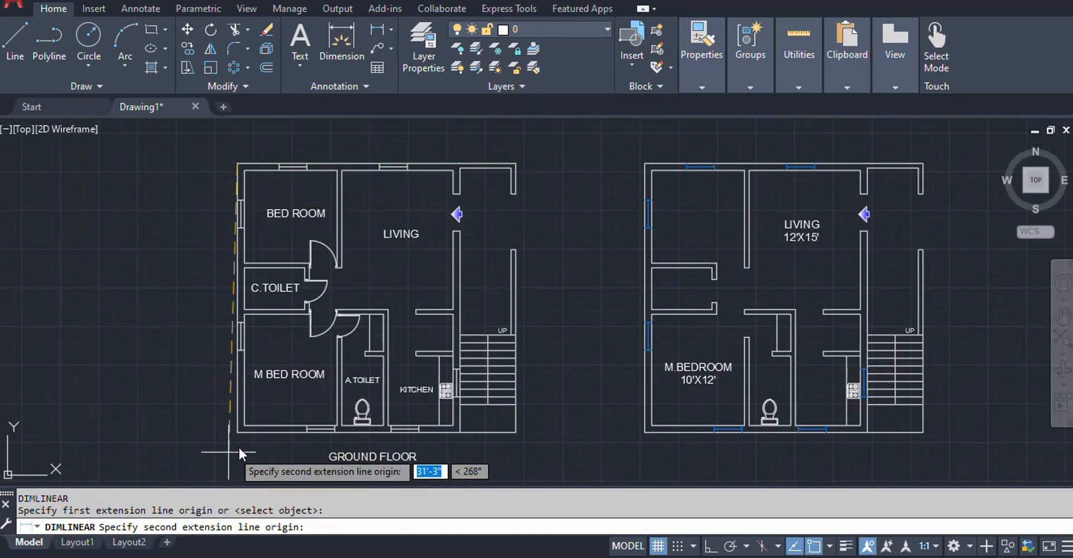
left_click(237, 431)
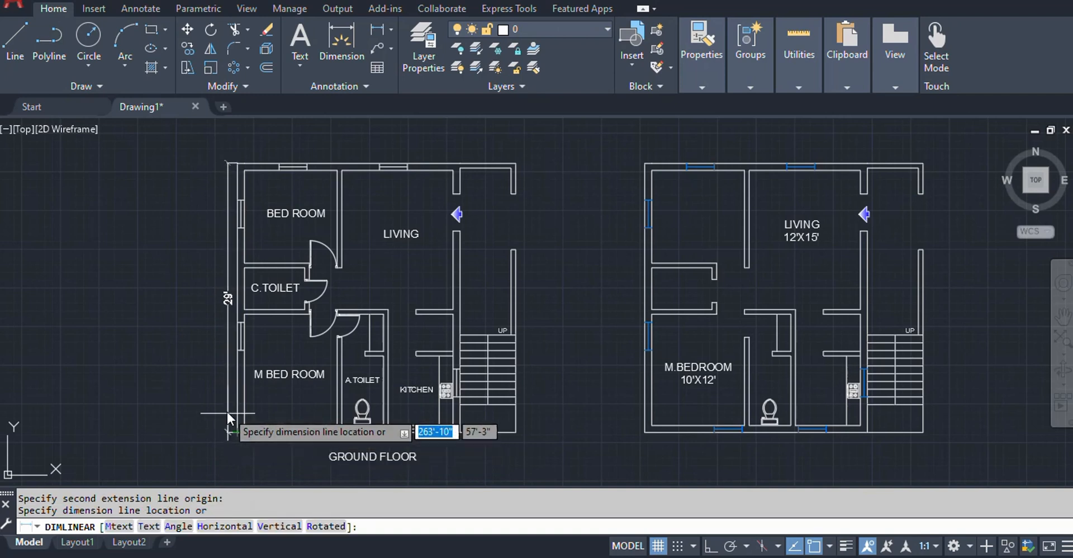
left_click(210, 380)
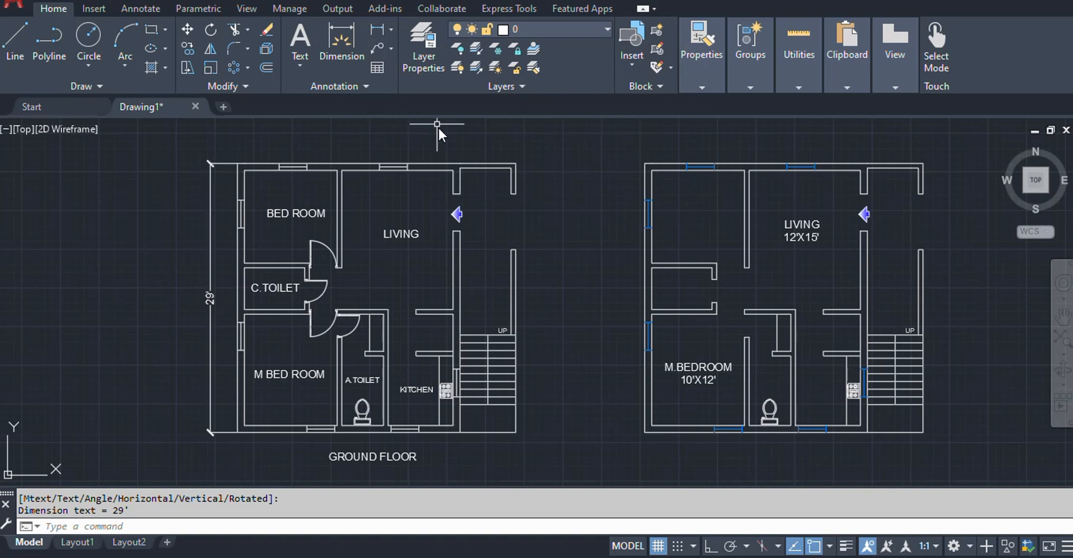
Add a vertical linear dimension along the inner face of the unlabelled upper bedroom's window-side wall in the second plan, placed inside the room
key("Return")
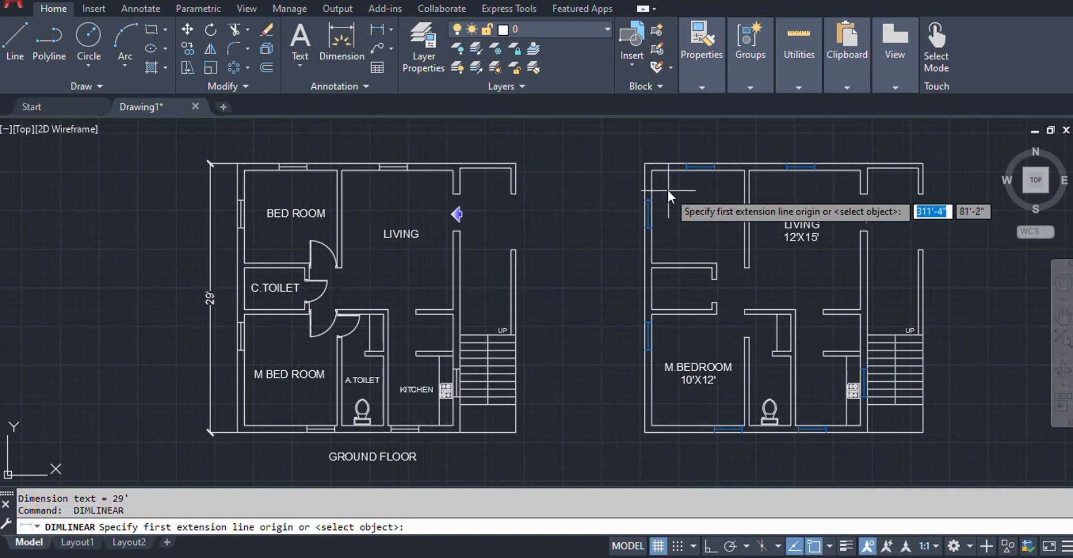
scroll(665, 183, "up", 2)
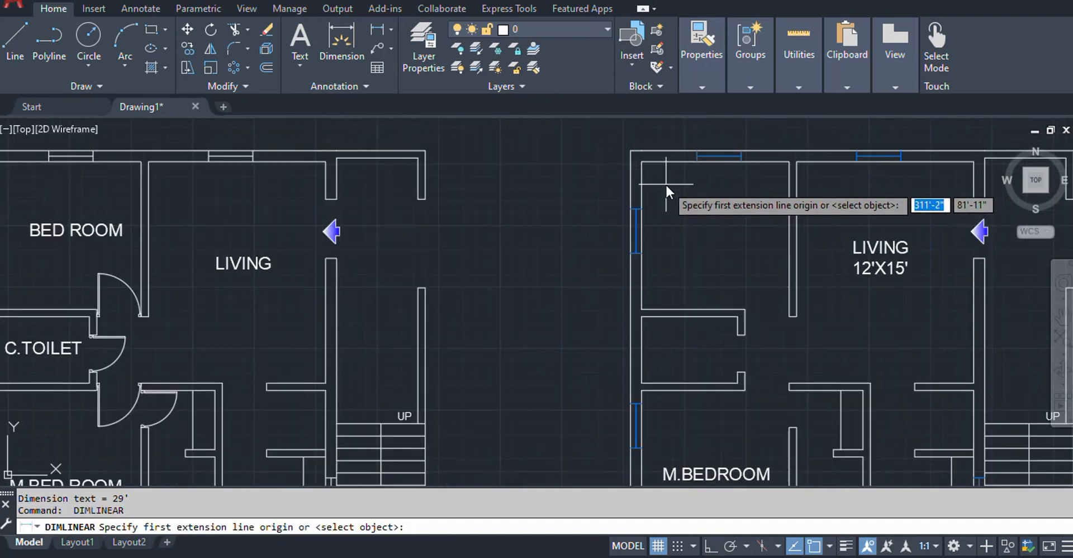
left_click(642, 162)
left_click(641, 308)
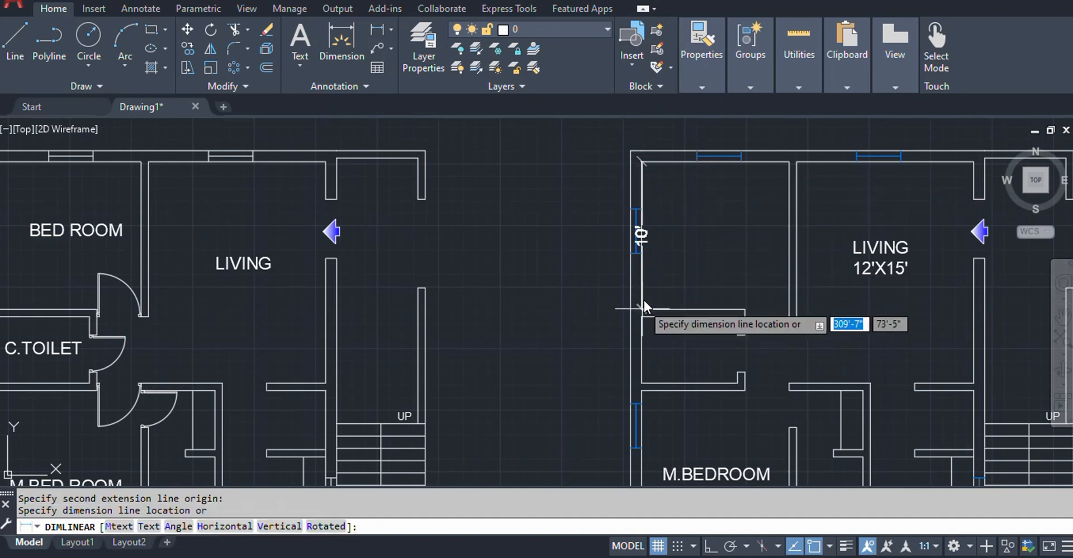
left_click(670, 271)
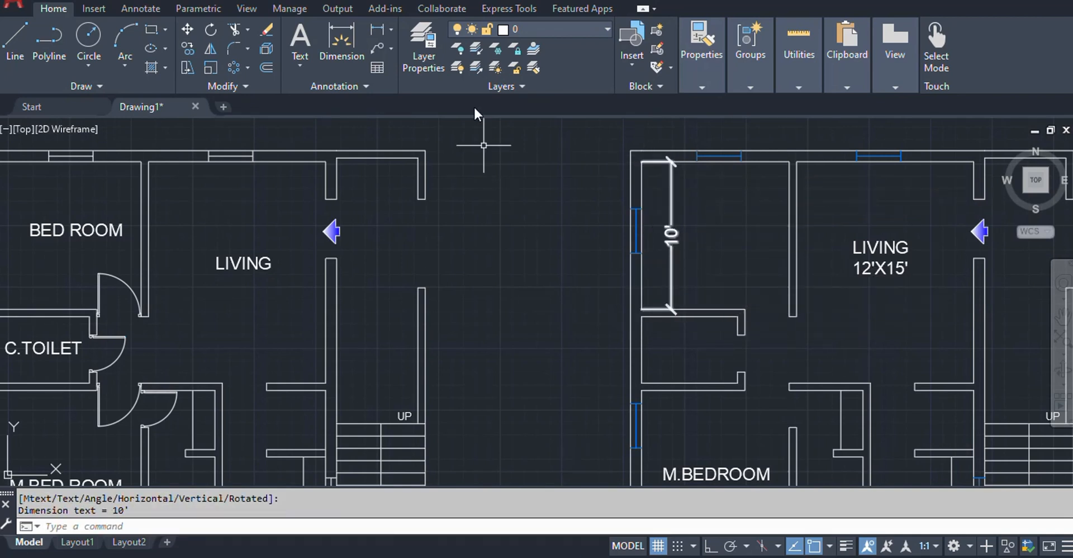
Add a horizontal linear dimension between the inner corners of the same bedroom's upper wall, placed inside the room
left_click(347, 34)
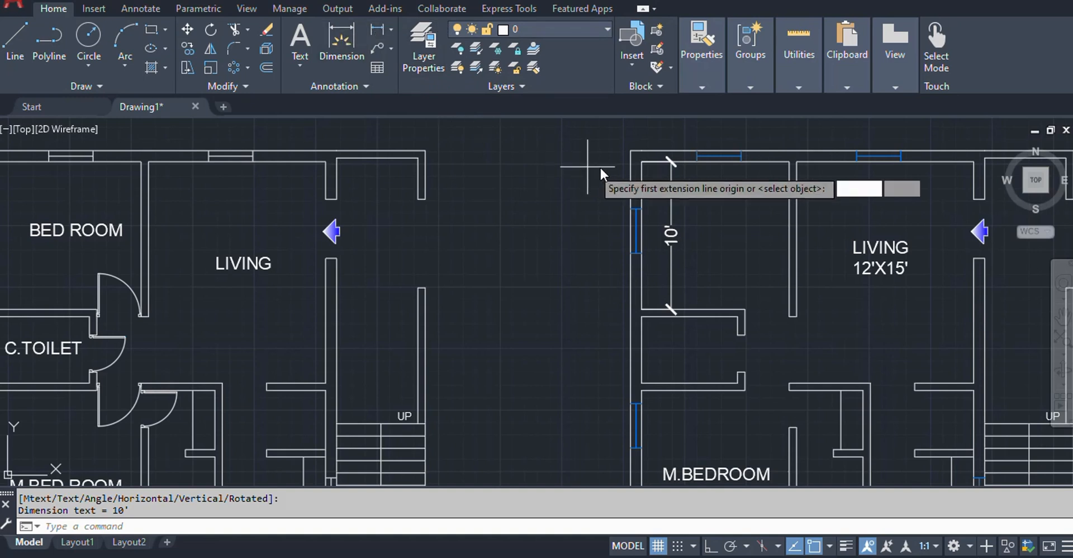
left_click(640, 162)
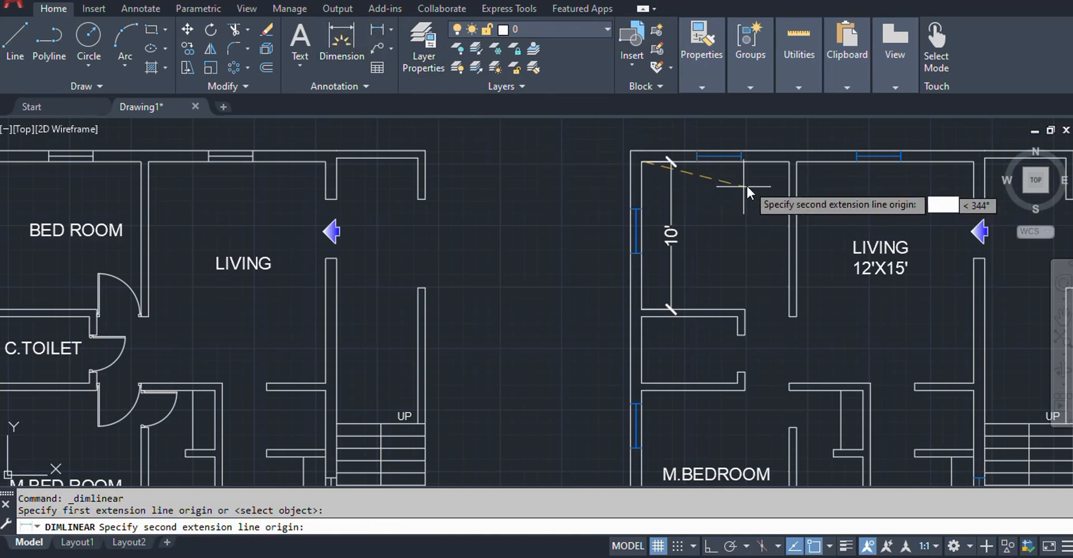
left_click(787, 162)
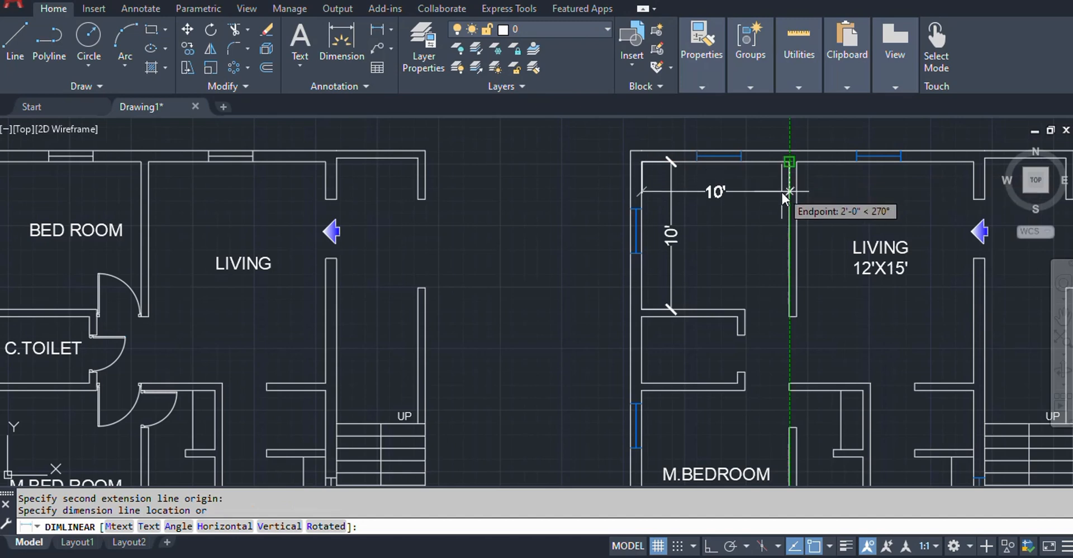
left_click(781, 192)
Check the dimensioned bedroom's width and length in the second plan with the quick Measure tool
scroll(620, 226, "down", 3)
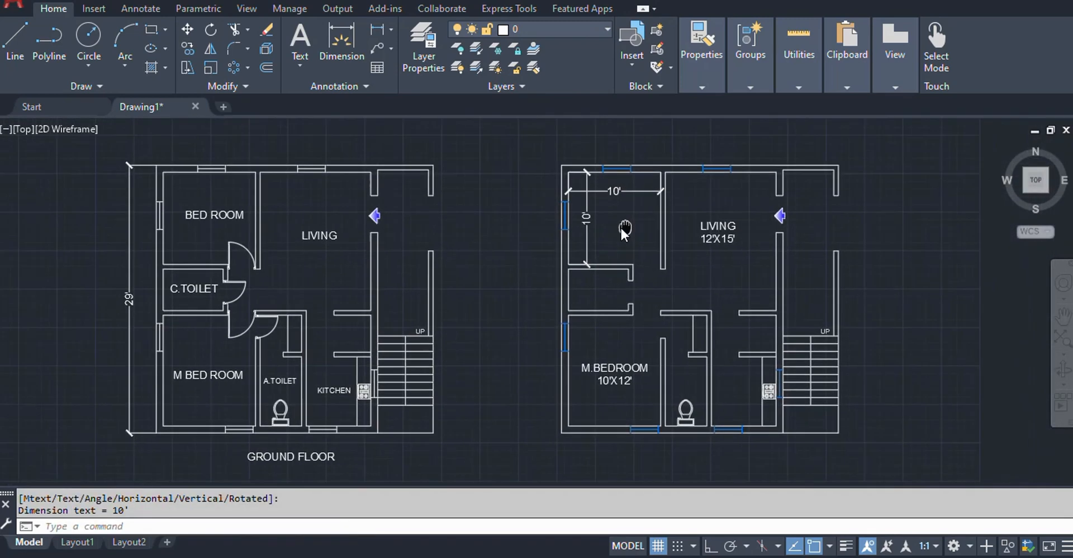
left_click(799, 56)
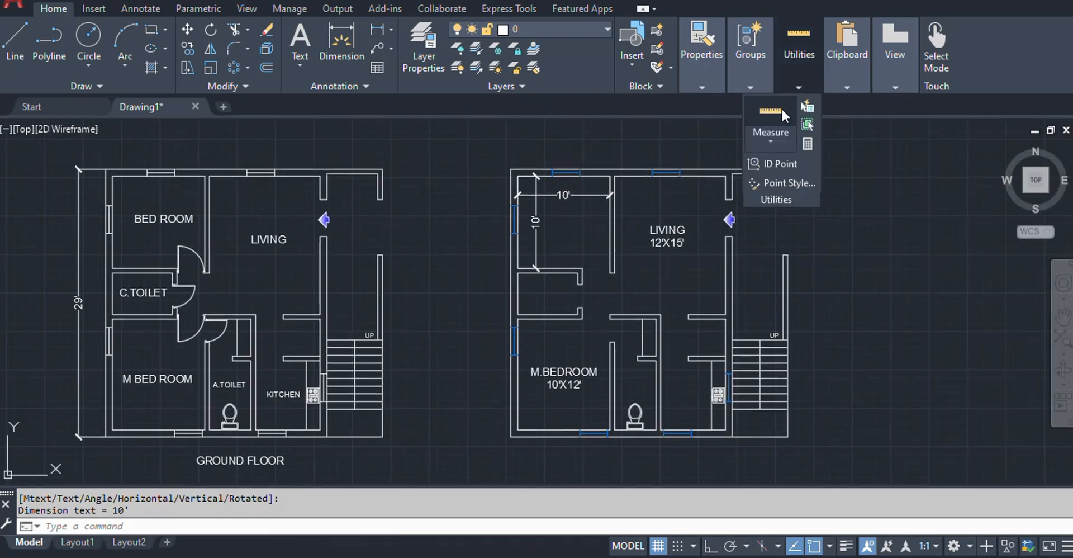
left_click(778, 110)
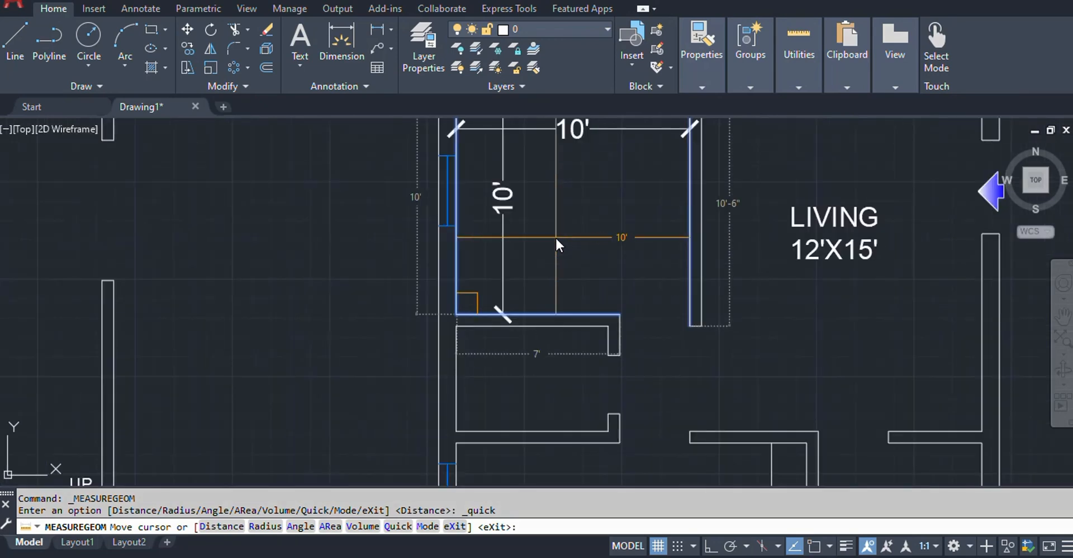
scroll(555, 236, "up", 4)
middle_click_drag(543, 229, 514, 303)
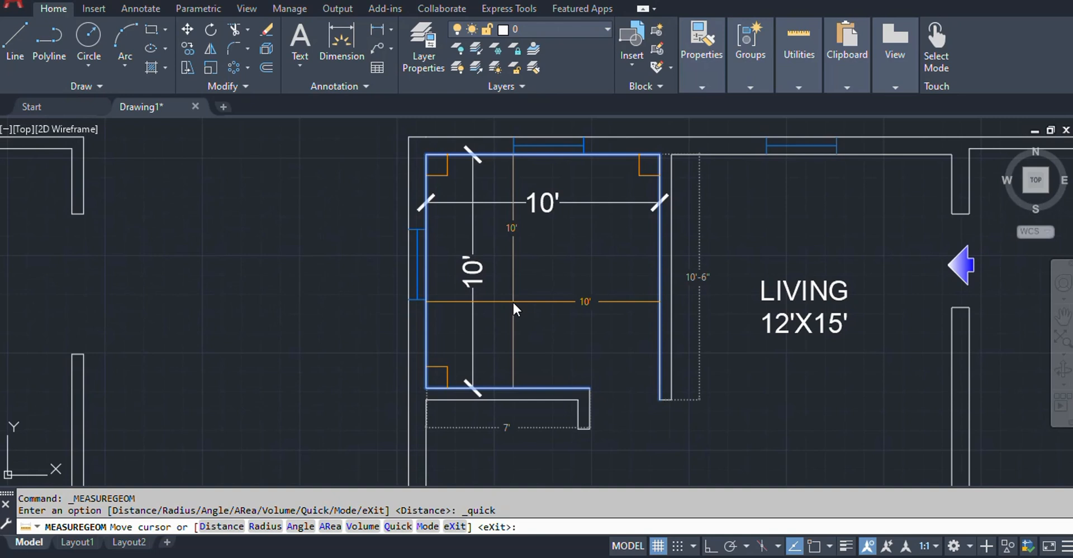
key("Escape")
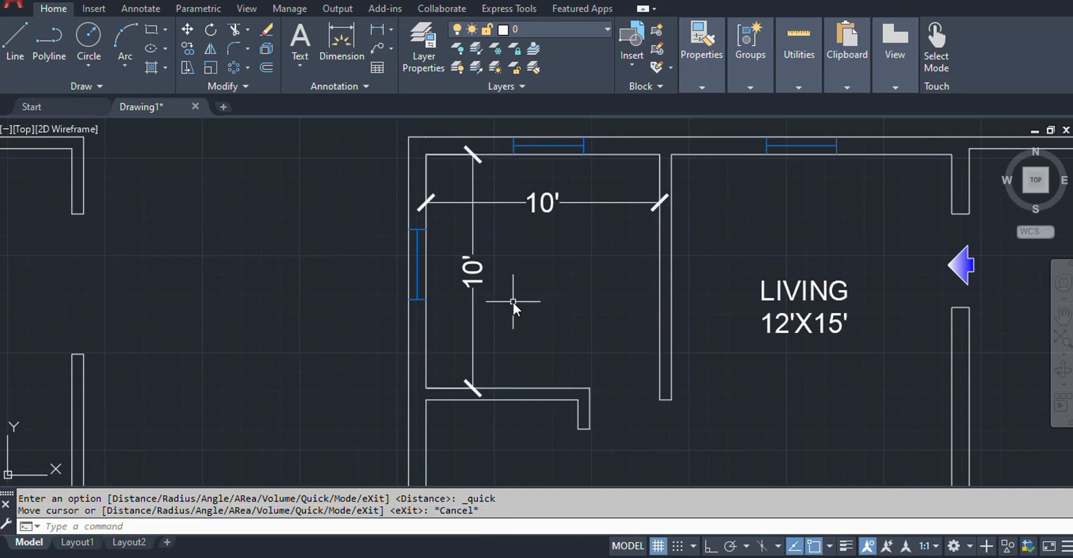
key("Escape")
key("Escape")
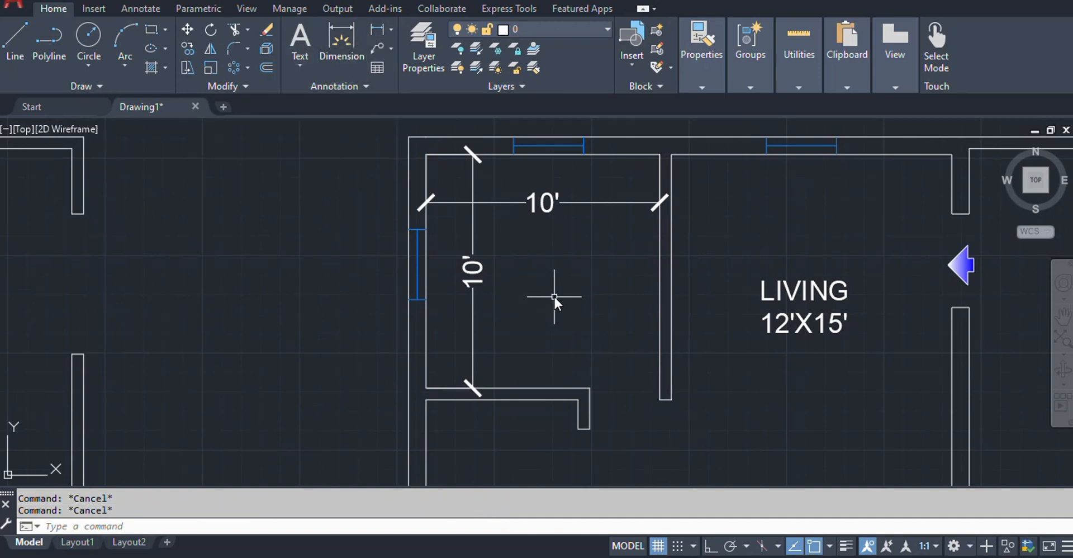
Add a horizontal linear dimension across the full outer width of the GROUND FLOOR plan, placed above its upper wall
mouse_move(553, 294)
middle_mouse_down()
mouse_move(579, 294)
mouse_move(558, 259)
mouse_move(612, 232)
mouse_move(607, 249)
middle_mouse_up()
scroll(580, 296, "down", 4)
middle_click_drag(437, 239, 481, 253)
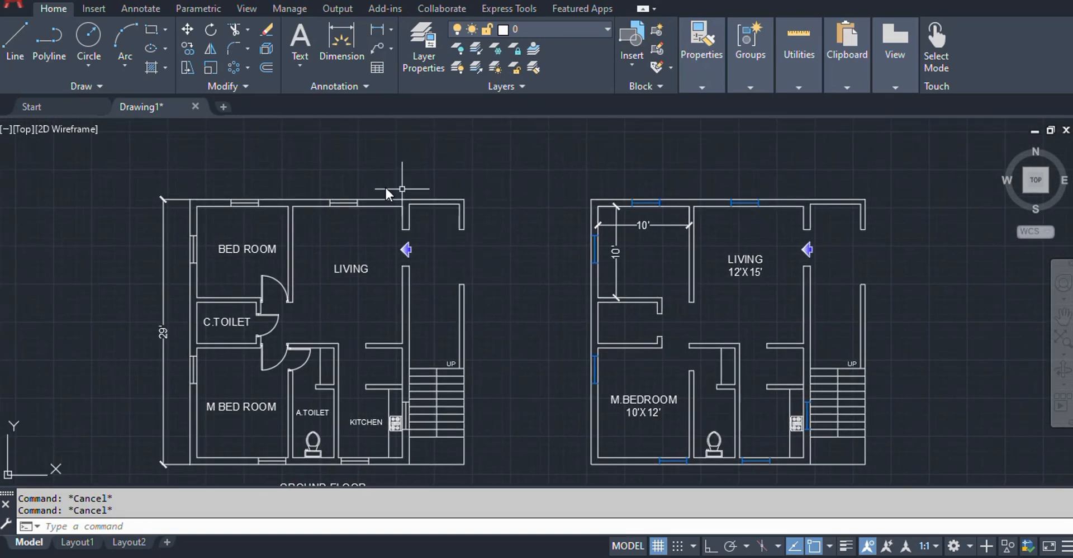
left_click(377, 30)
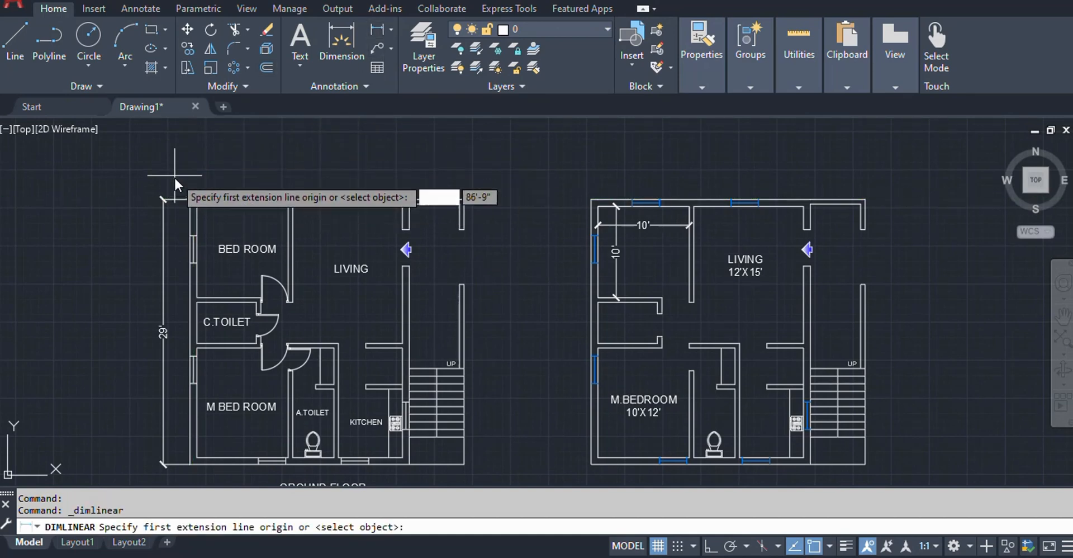
scroll(176, 173, "up", 5)
left_click(230, 260)
scroll(221, 221, "down", 4)
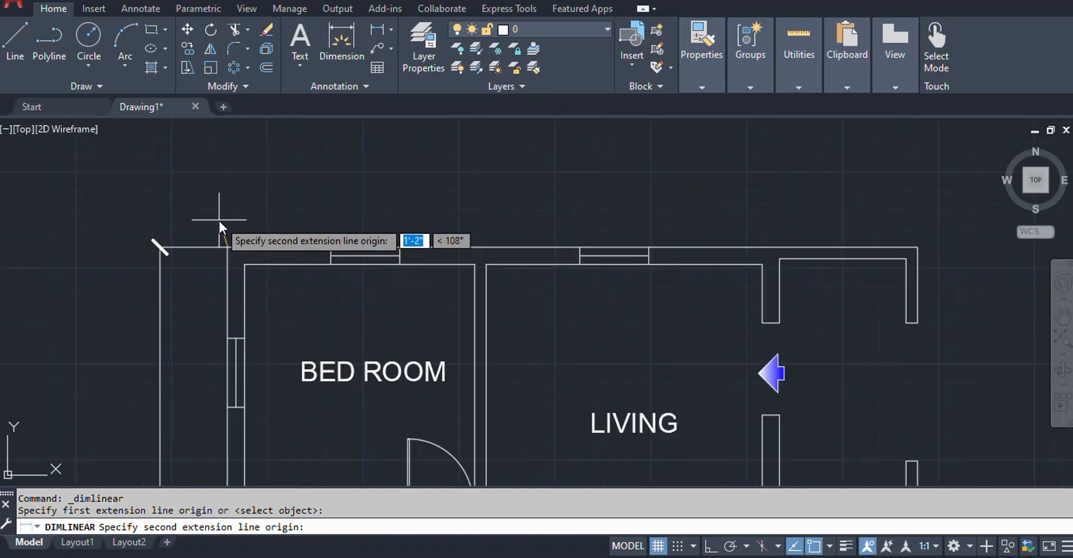
left_click(658, 233)
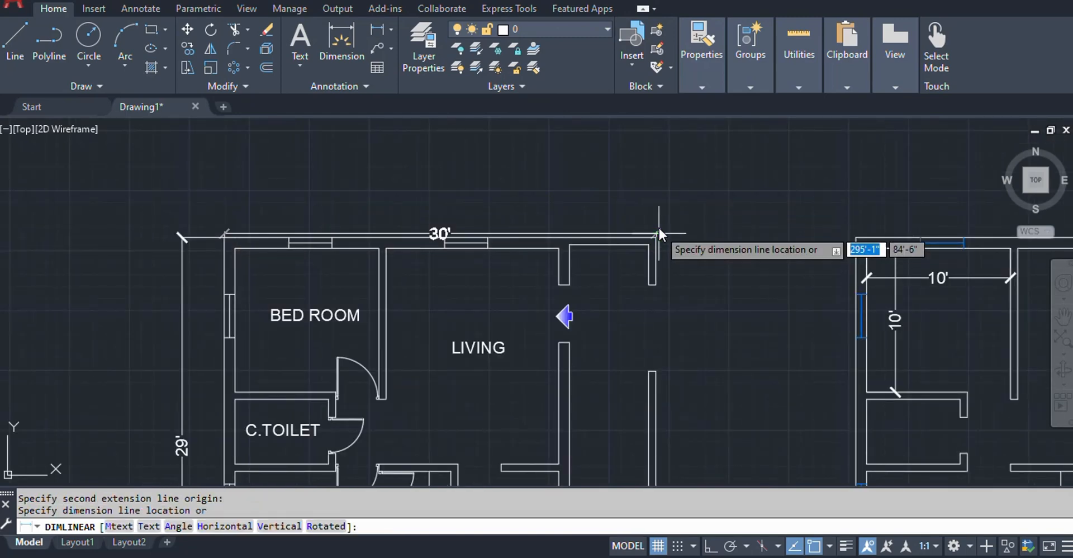
left_click(649, 190)
scroll(530, 194, "down", 6)
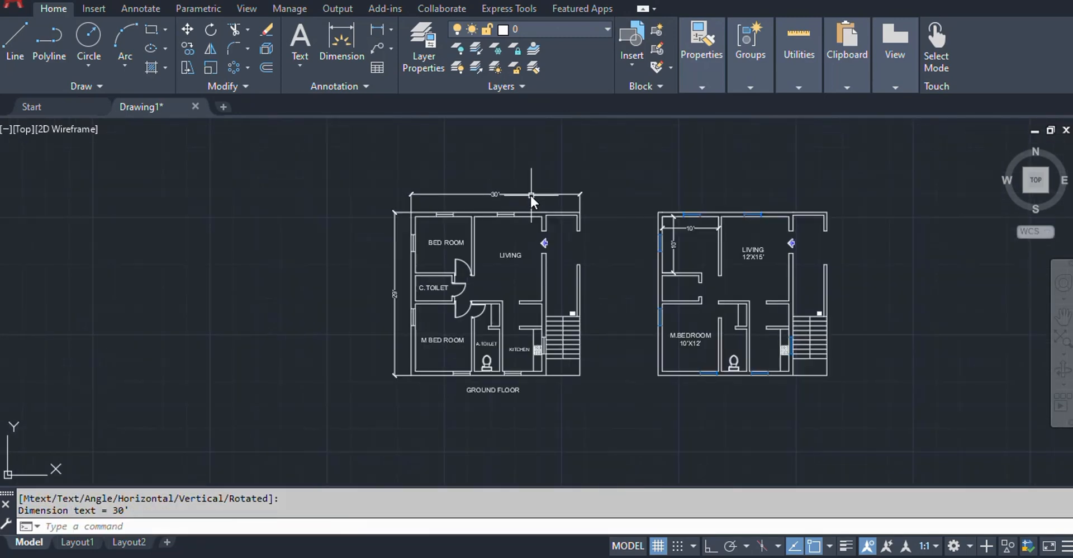
scroll(614, 256, "up", 4)
middle_click_drag(614, 254, 558, 255)
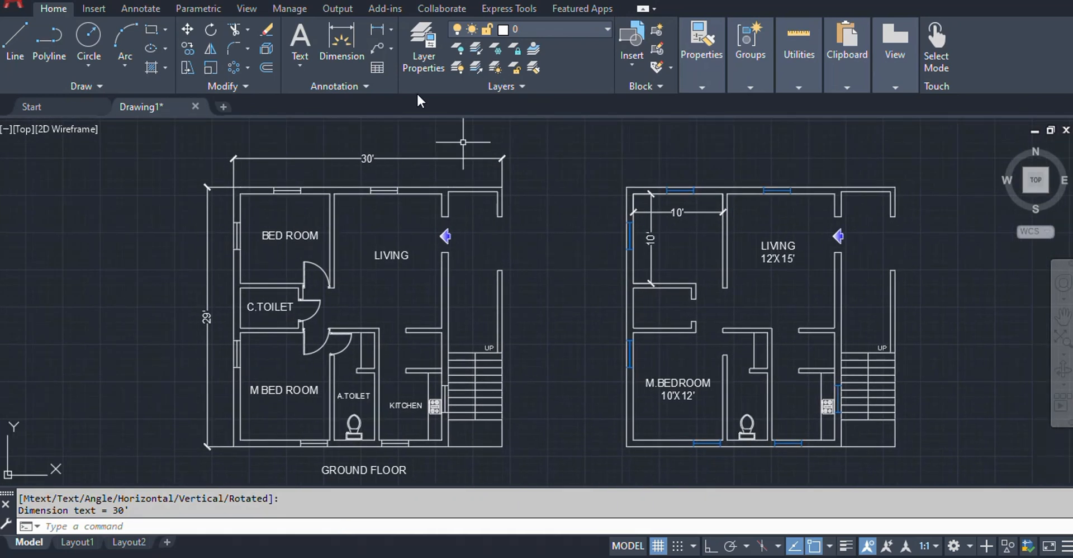
left_click(392, 27)
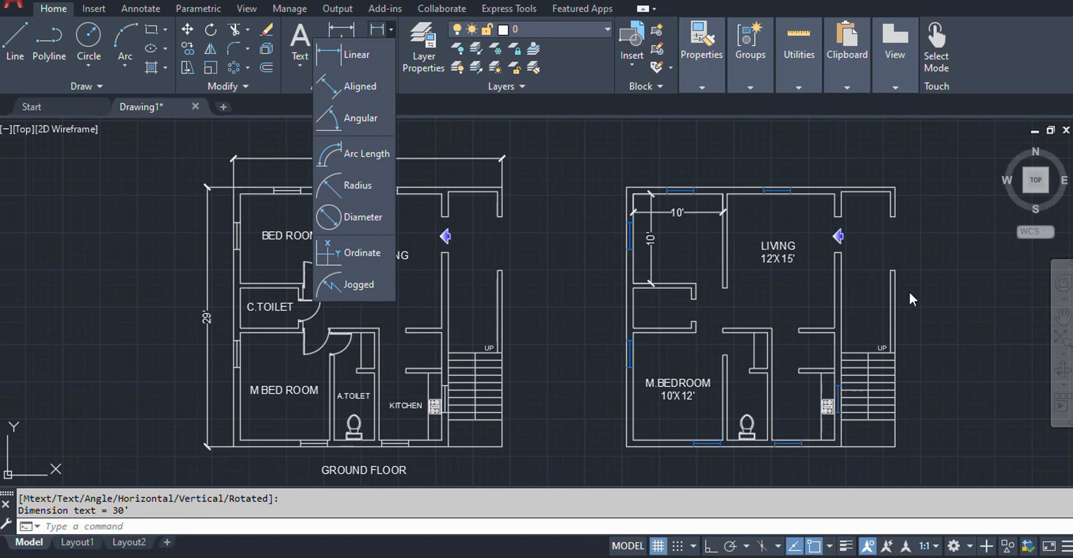
middle_click_drag(981, 307, 834, 304)
key("Escape")
Draw a horizontal line 20' long in the empty space to the right of the second plan, with Ortho turned on
middle_click_drag(870, 348, 700, 381)
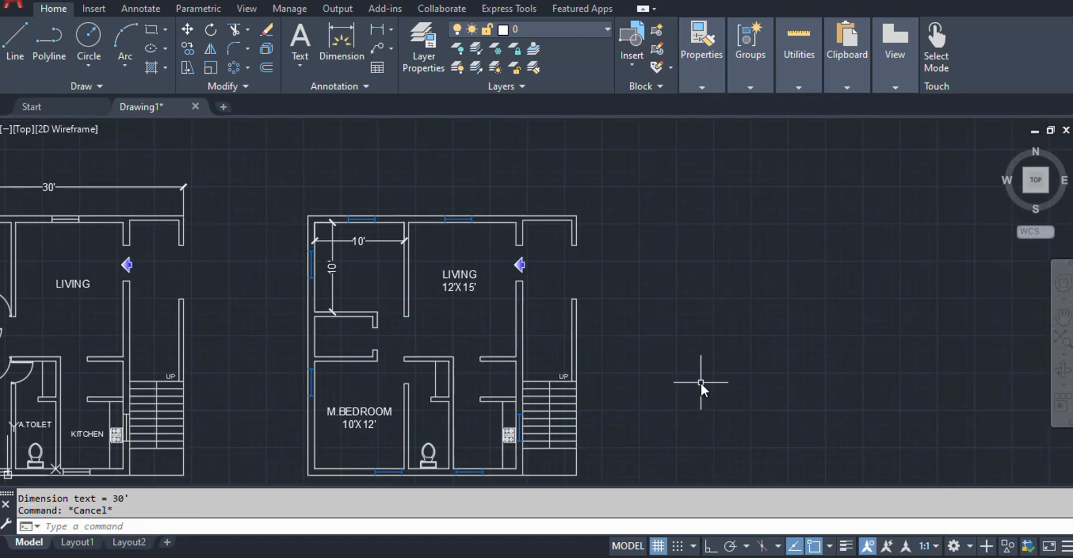
key("Return")
left_click(697, 385)
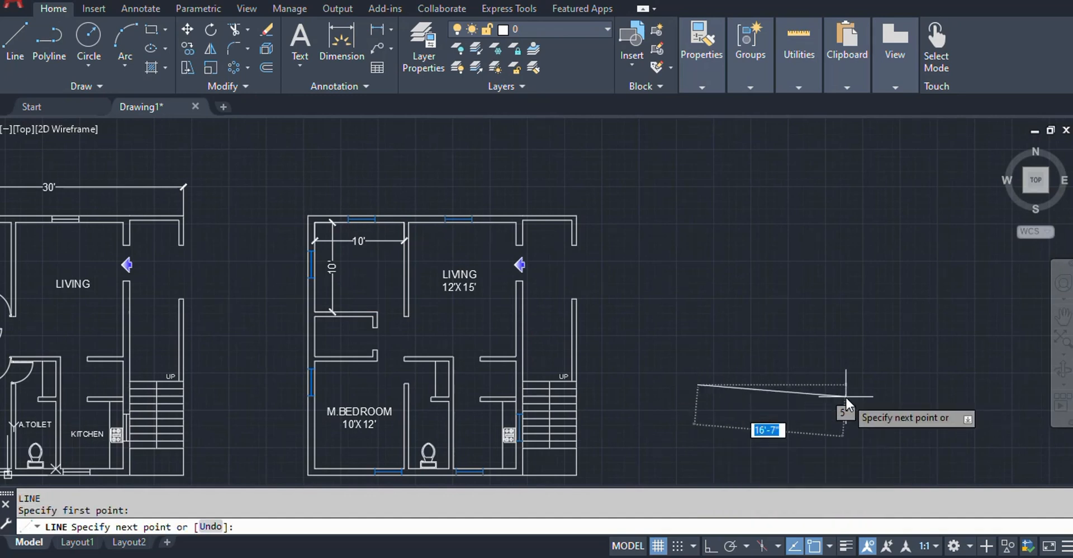
key("F8")
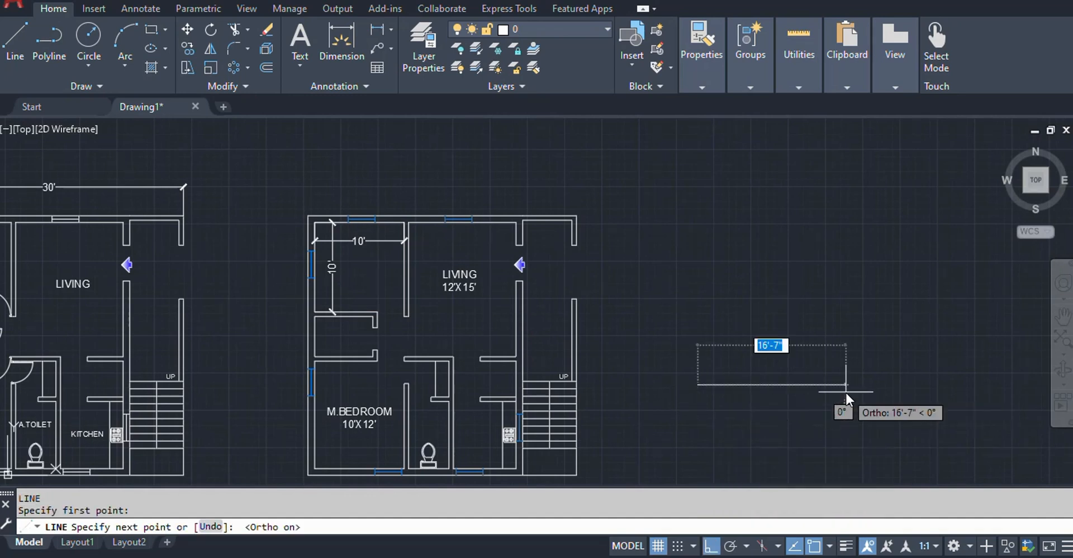
type("20'")
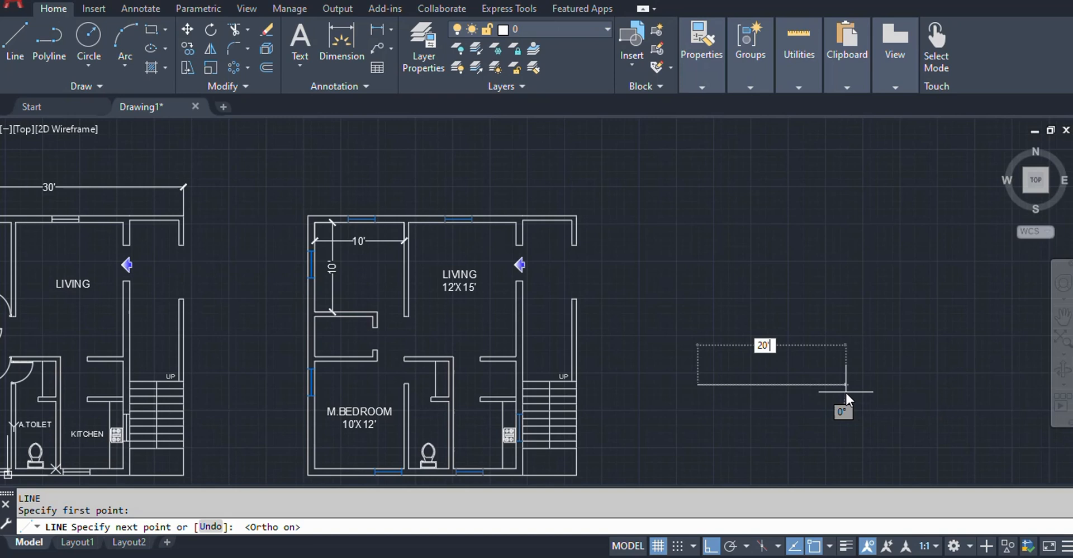
key("Return")
key("Return")
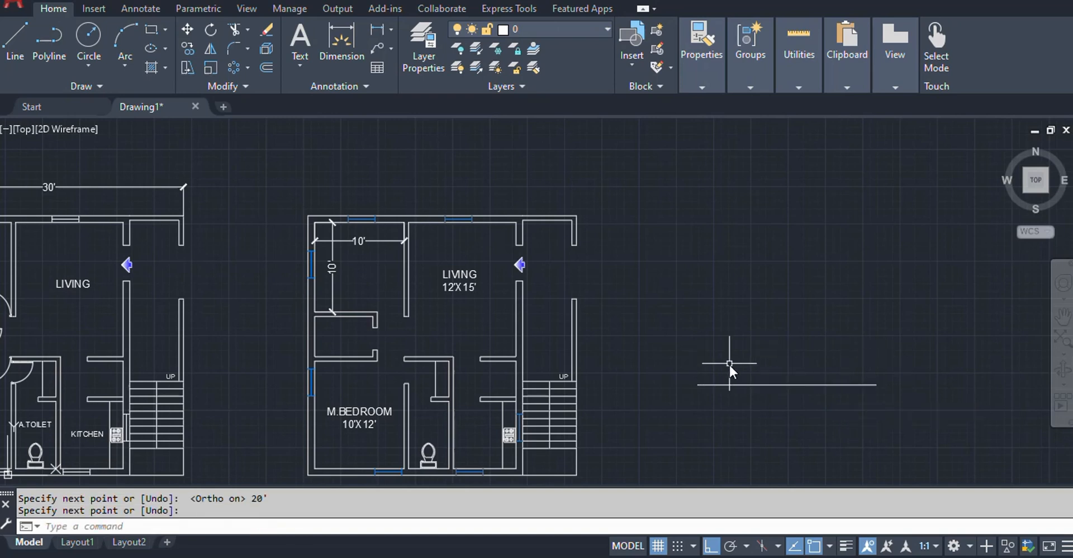
Draw a sloped line about 26'-8" long at about 44° from the horizontal line's left end, with Ortho turned off
type("L")
key("Return")
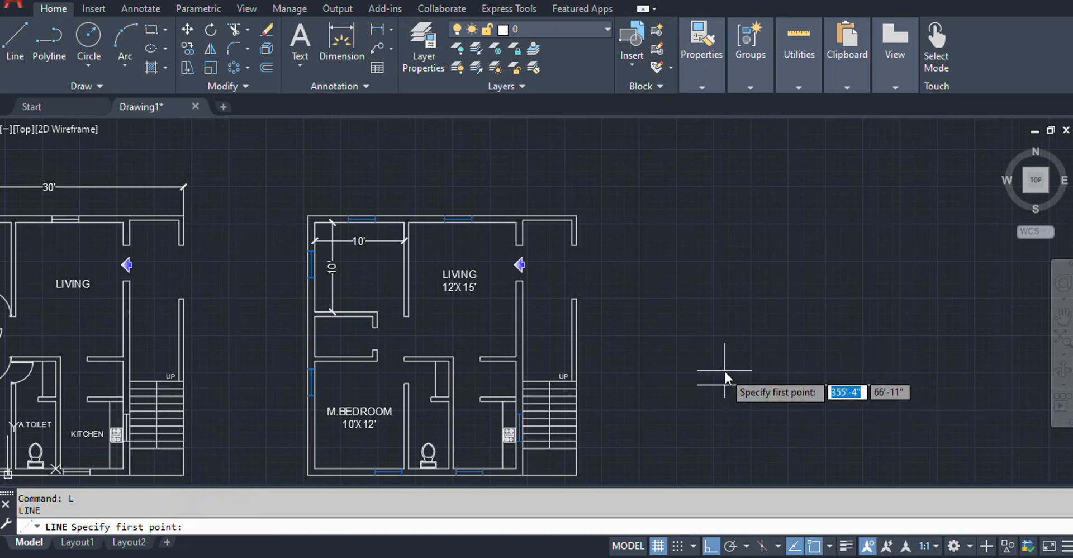
left_click(711, 551)
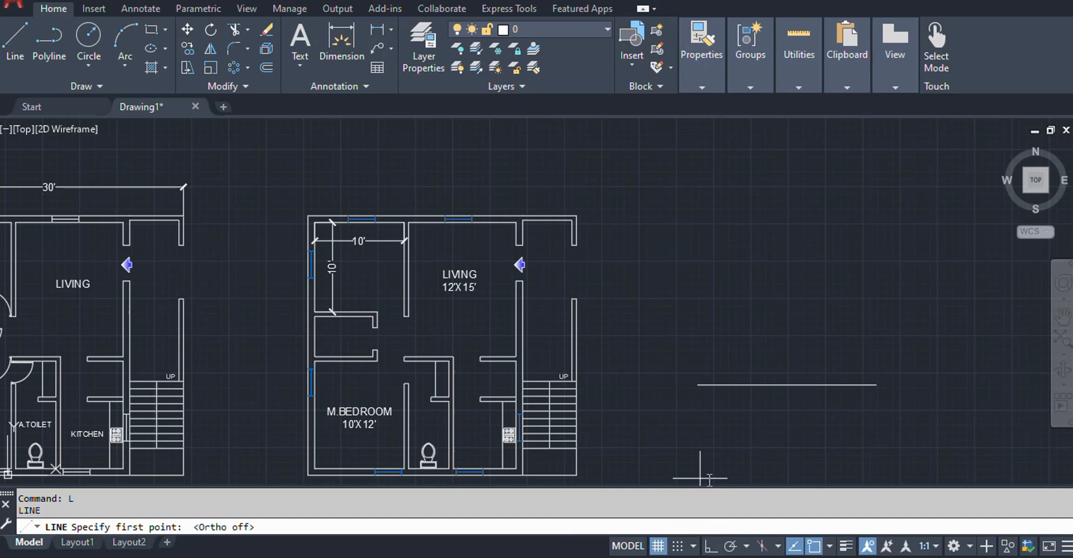
left_click(698, 384)
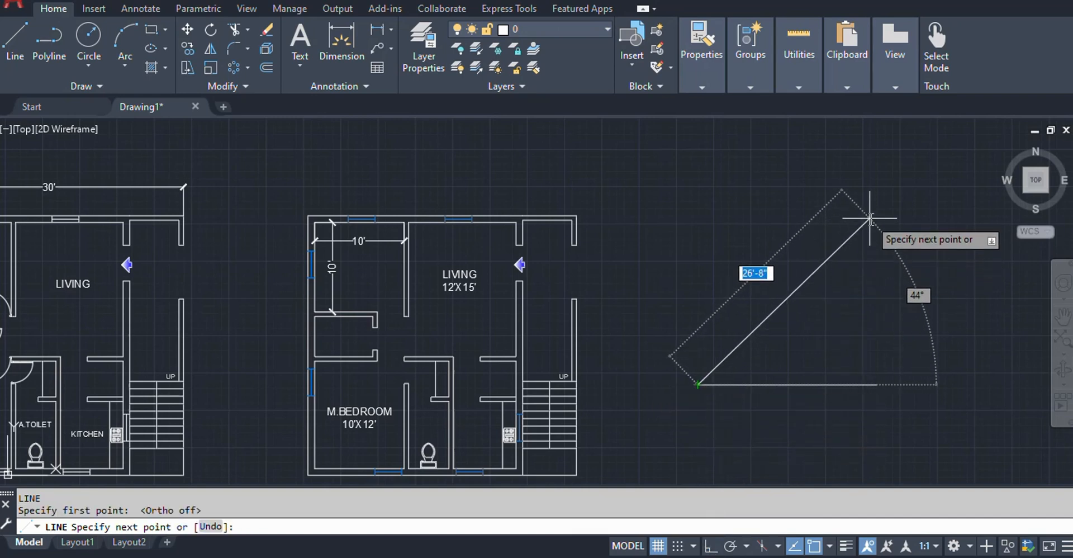
left_click(869, 218)
key("Return")
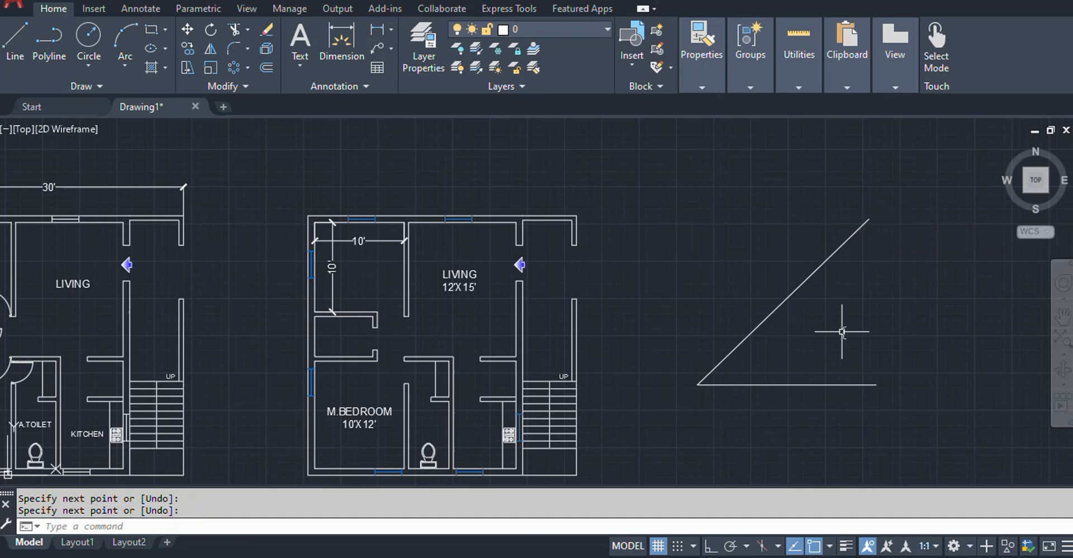
scroll(782, 347, "up", 3)
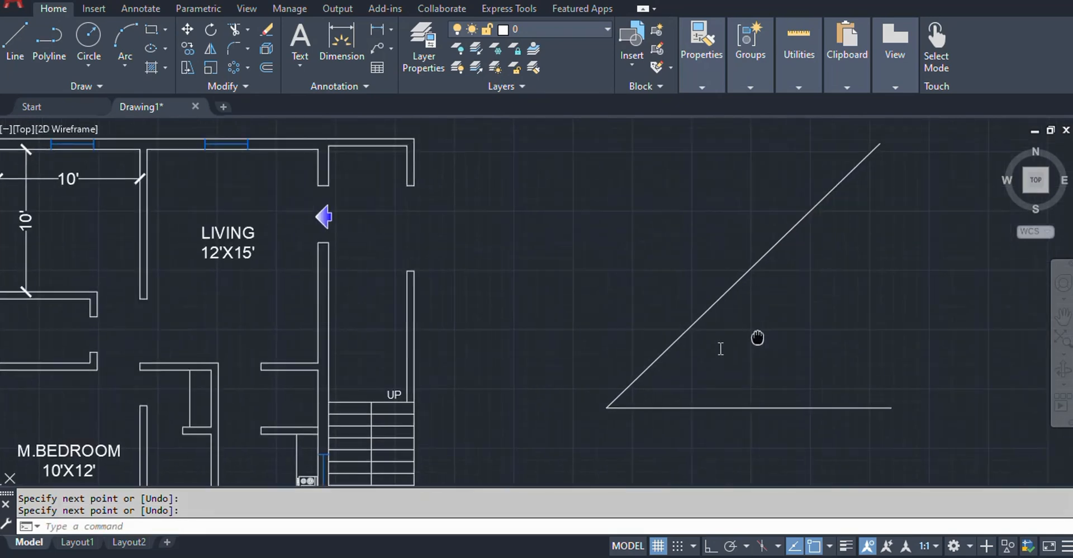
left_click(391, 29)
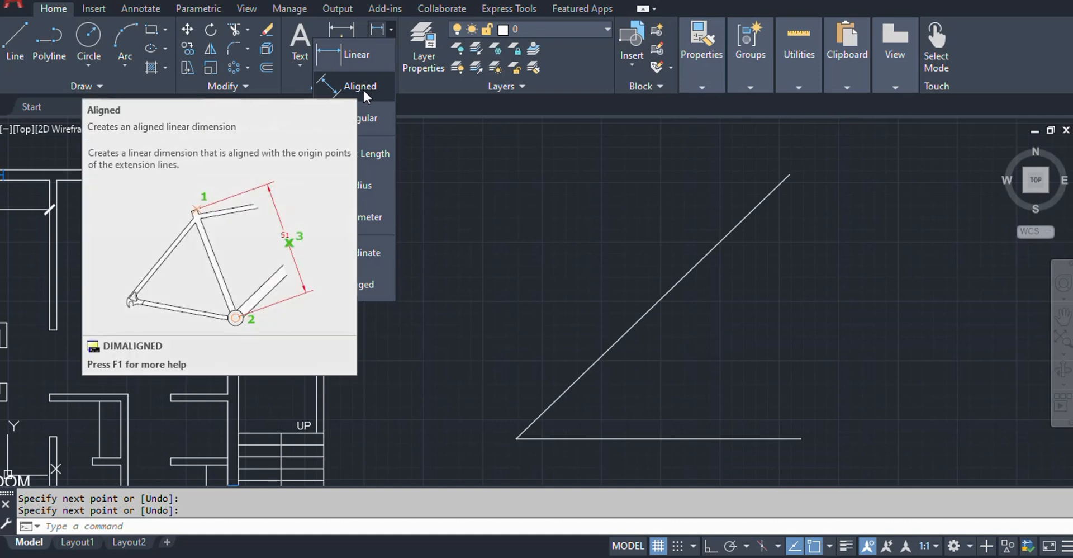
left_click(354, 91)
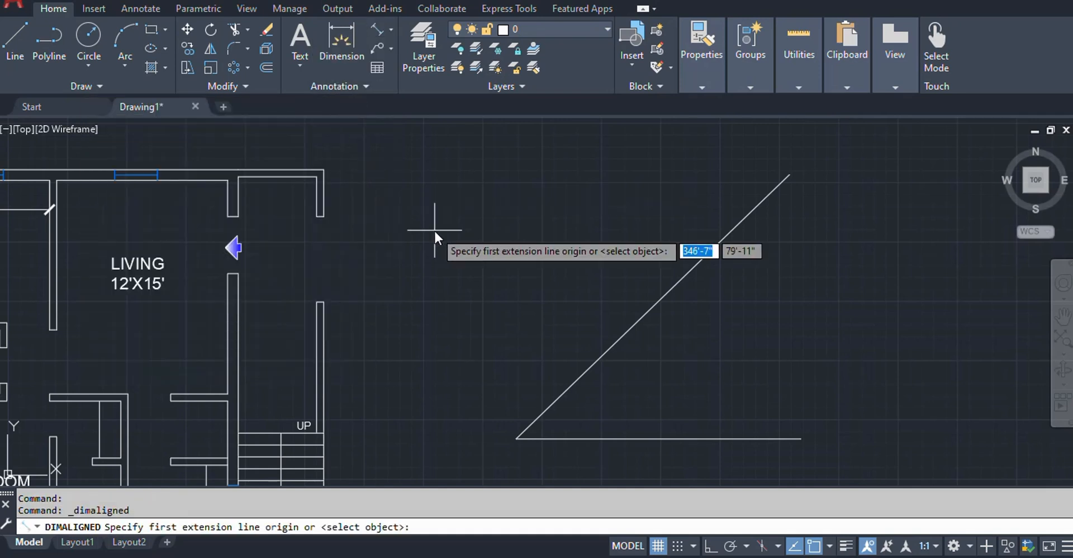
key("Escape")
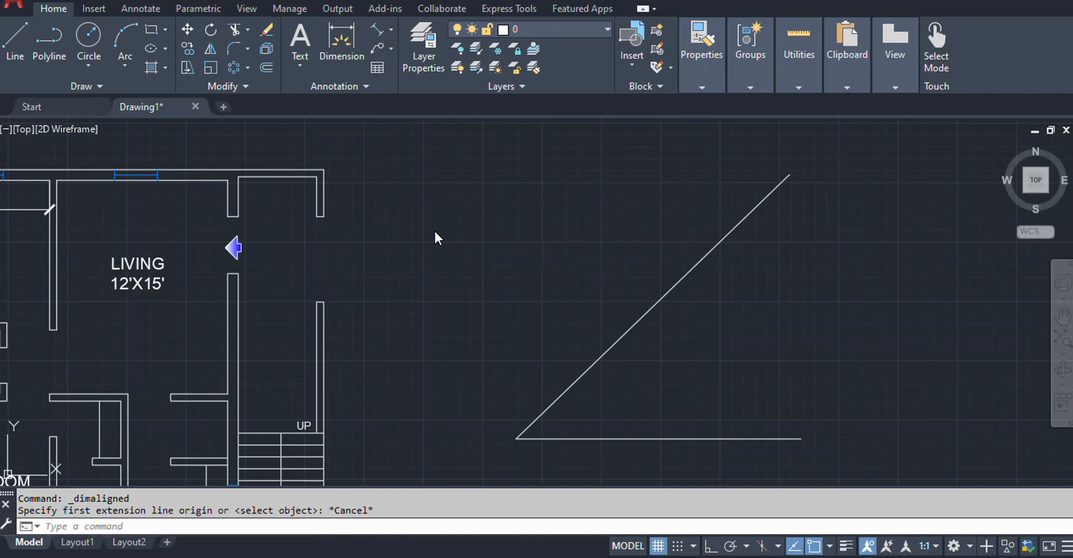
Add an aligned dimension (DIMALIGNED) between the sloped line's endpoints, placed parallel to it on its upper-left side
type("DIMAL")
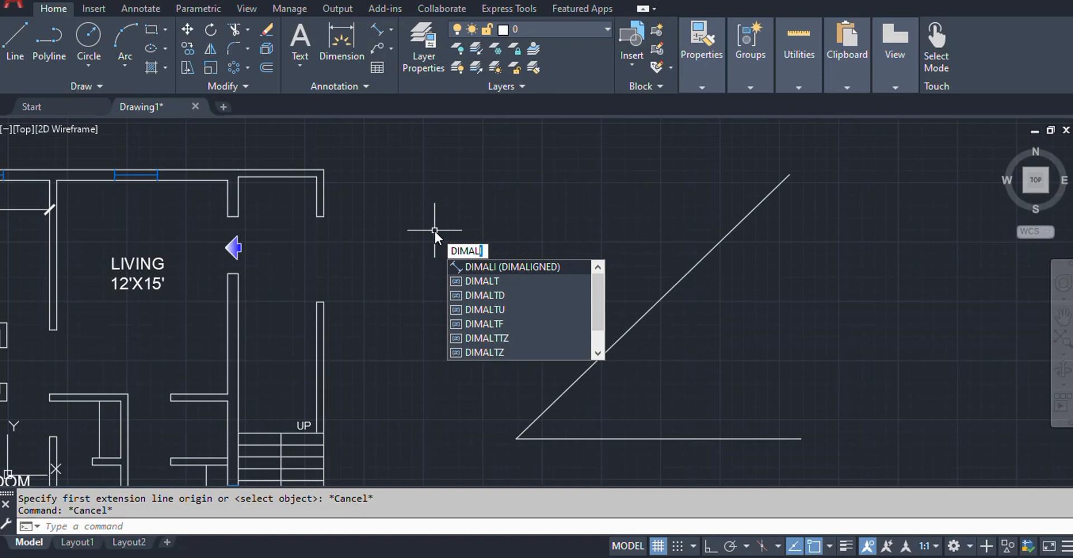
left_click(502, 263)
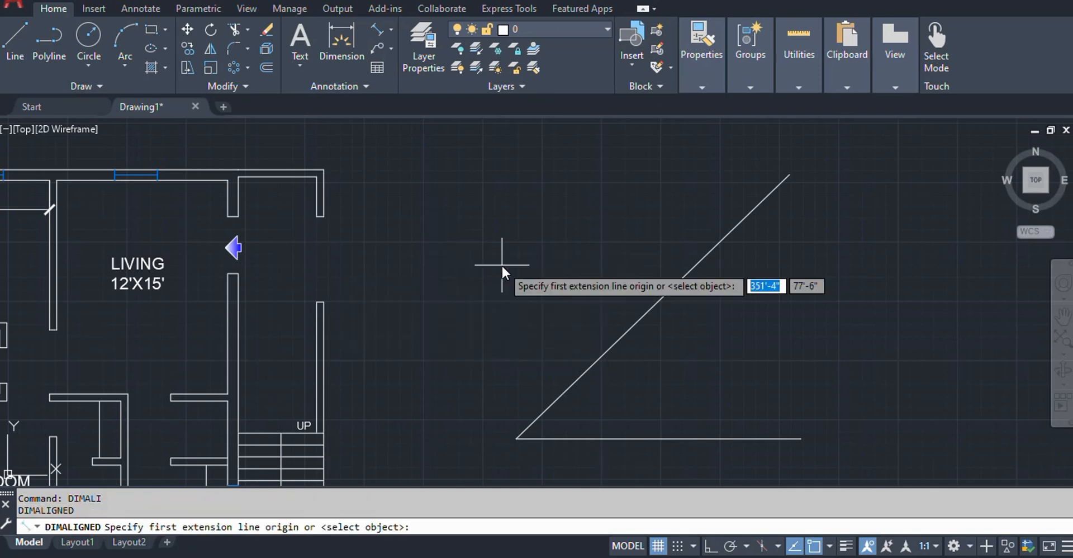
left_click(515, 438)
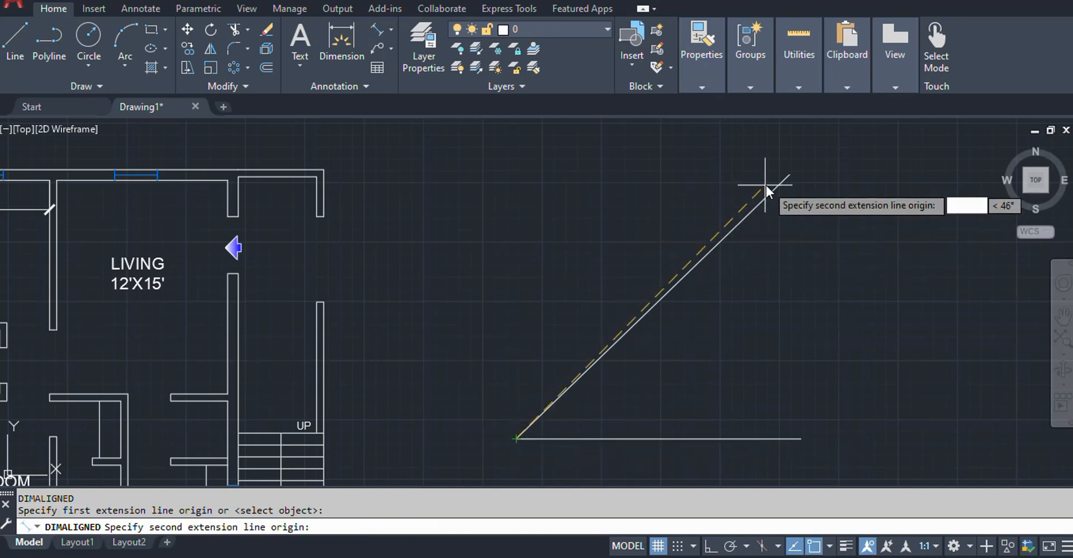
left_click(786, 174)
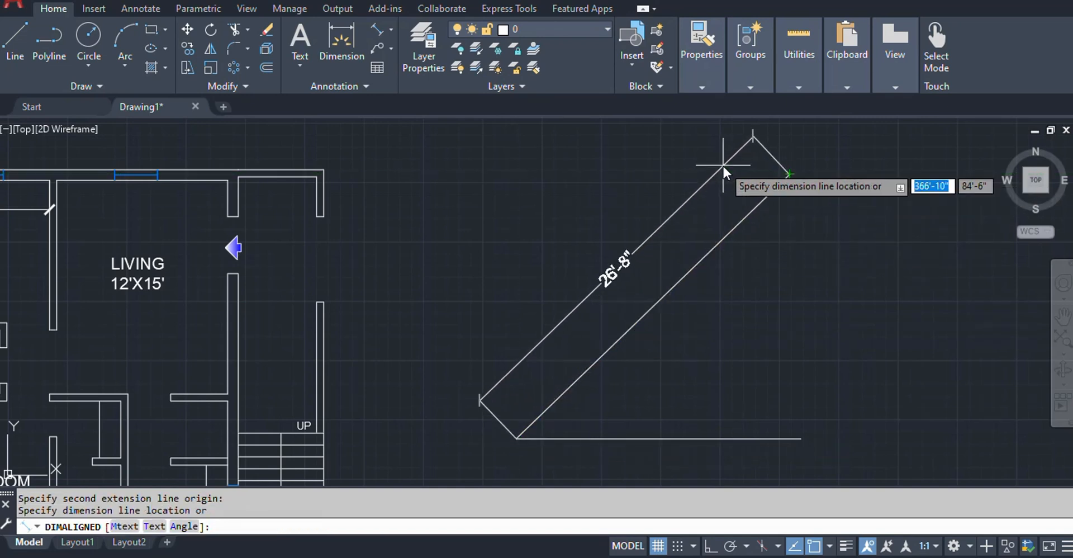
left_click(721, 165)
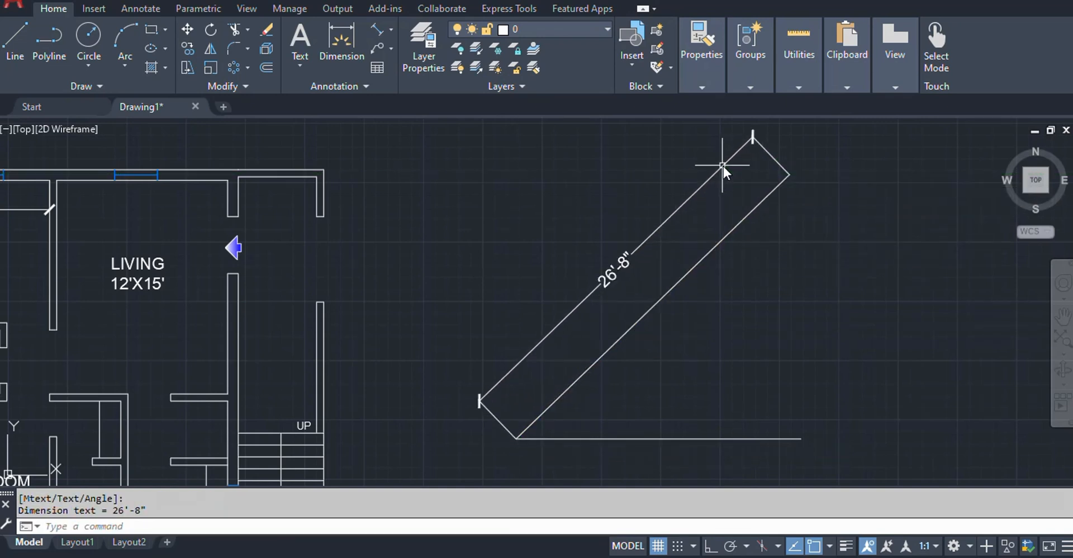
Try to add a linear dimension between the two endpoints of the sloped line
left_click(393, 27)
left_click(349, 55)
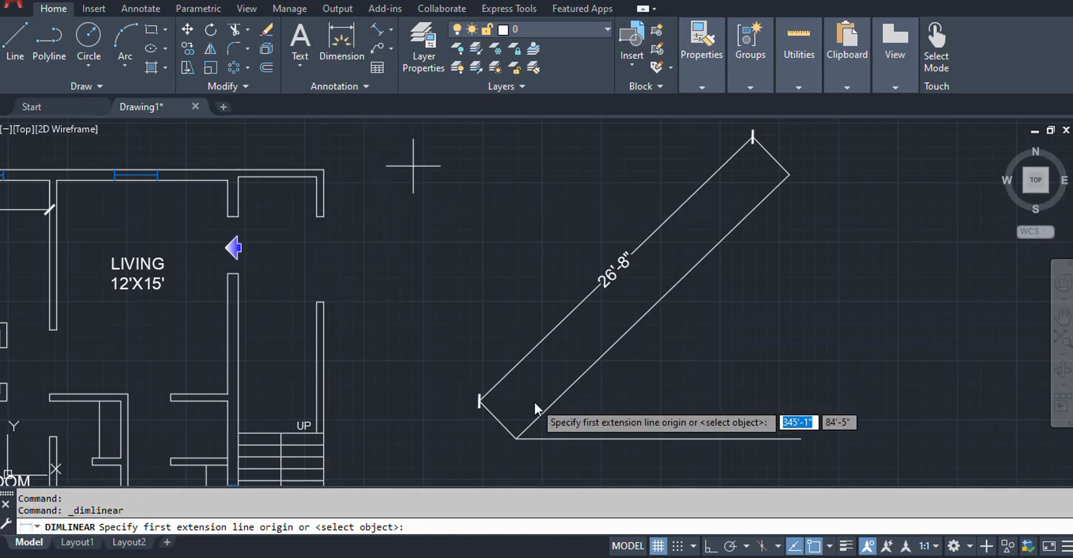
left_click(515, 437)
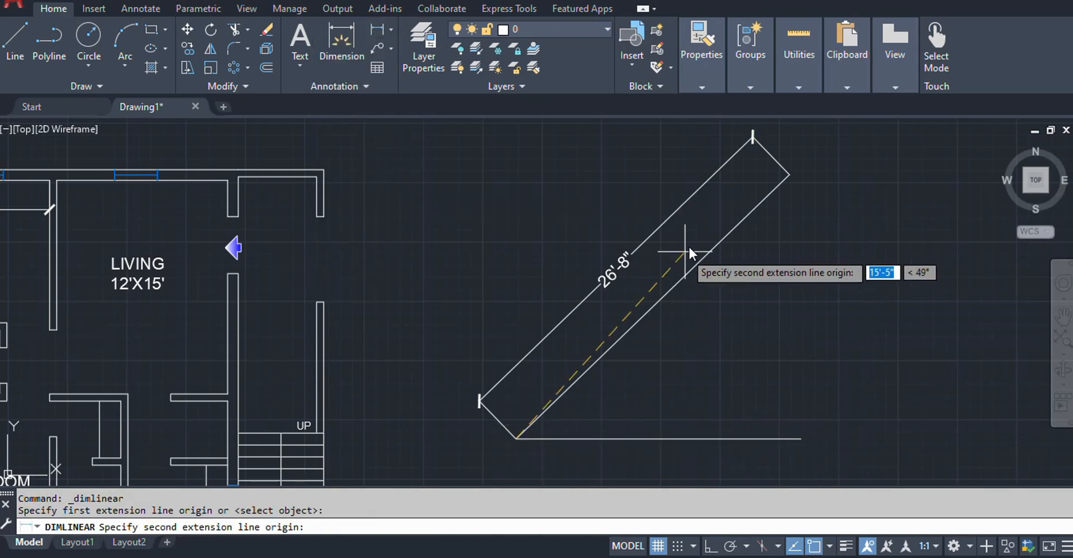
left_click(788, 174)
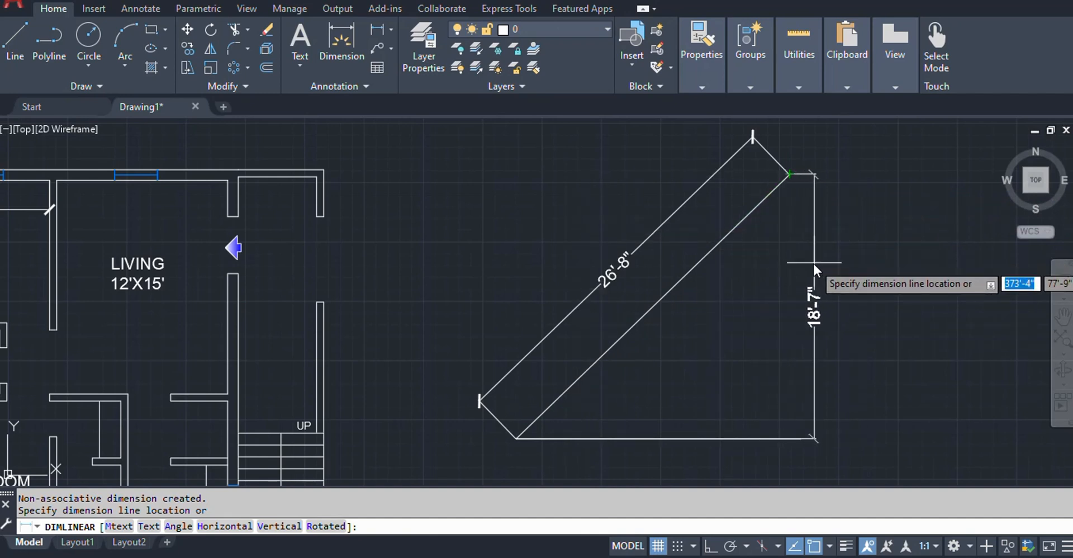
key("Escape")
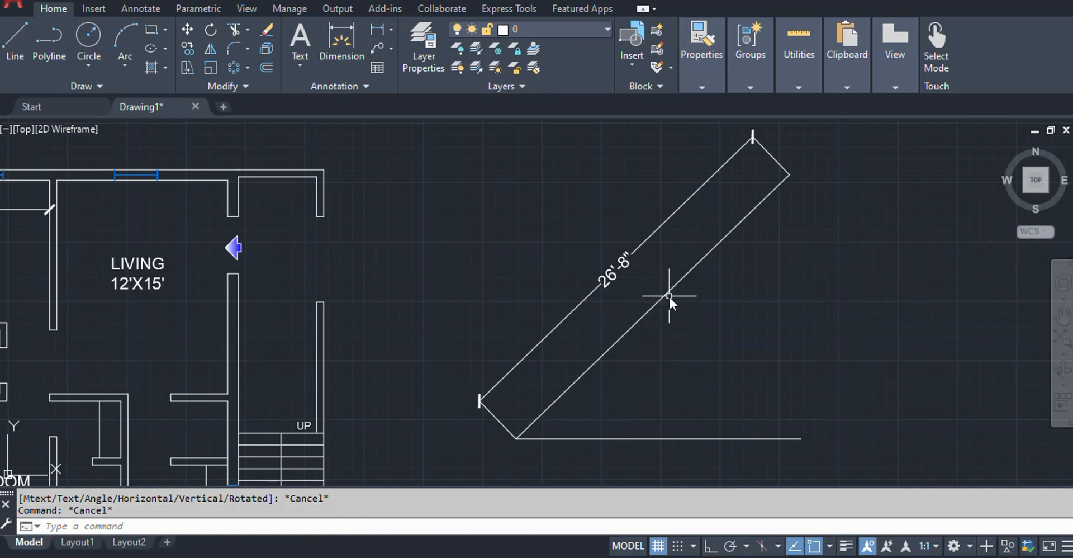
Review both dimensioned floor plans and the available dimension types
left_click(393, 29)
left_click(487, 188)
scroll(487, 188, "down", 2)
scroll(240, 214, "down", 2)
mouse_move(243, 212)
middle_mouse_down()
mouse_move(423, 214)
mouse_move(498, 232)
middle_mouse_up()
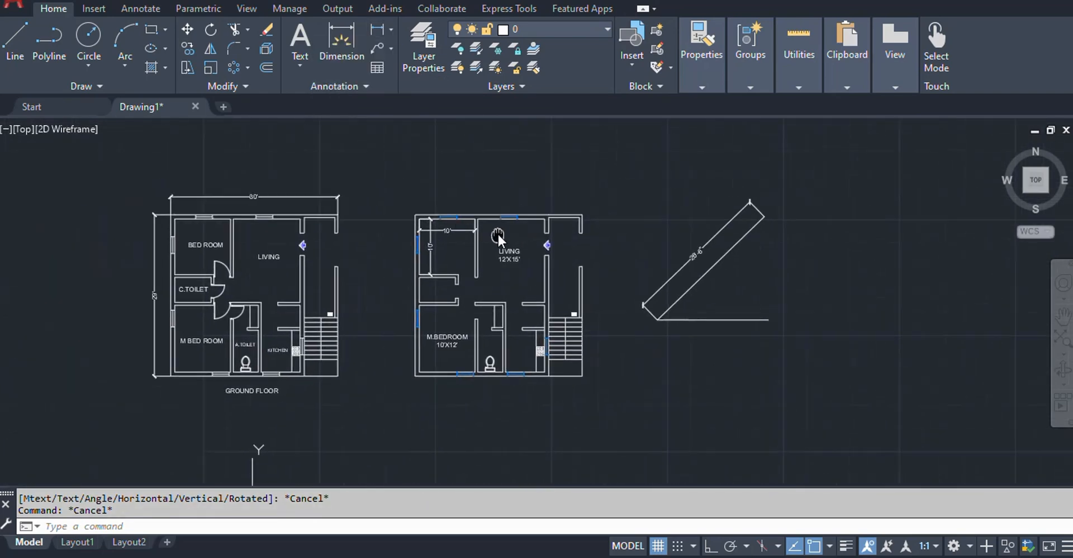
scroll(237, 244, "up", 2)
middle_click_drag(237, 244, 286, 233)
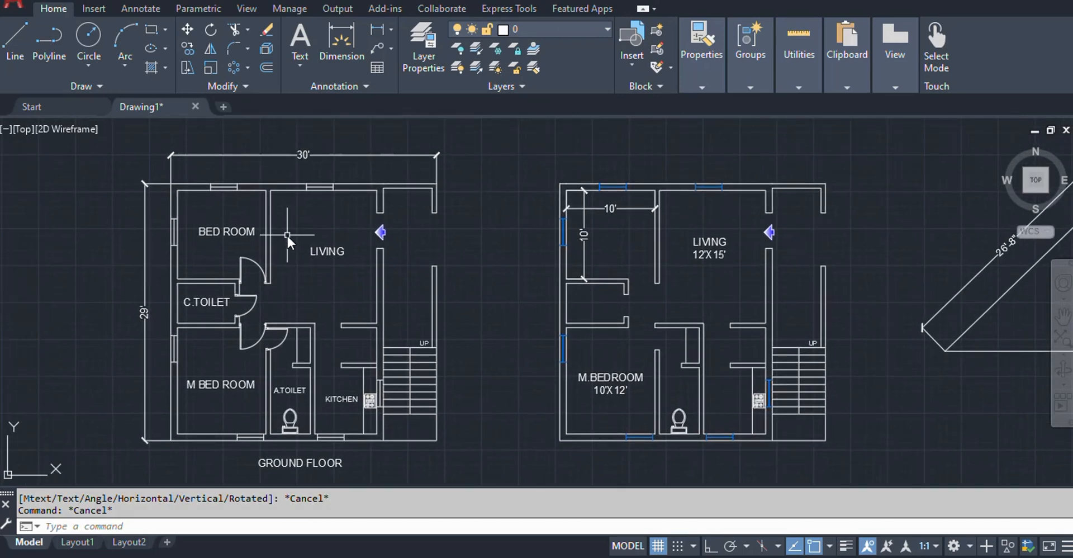
left_click(390, 31)
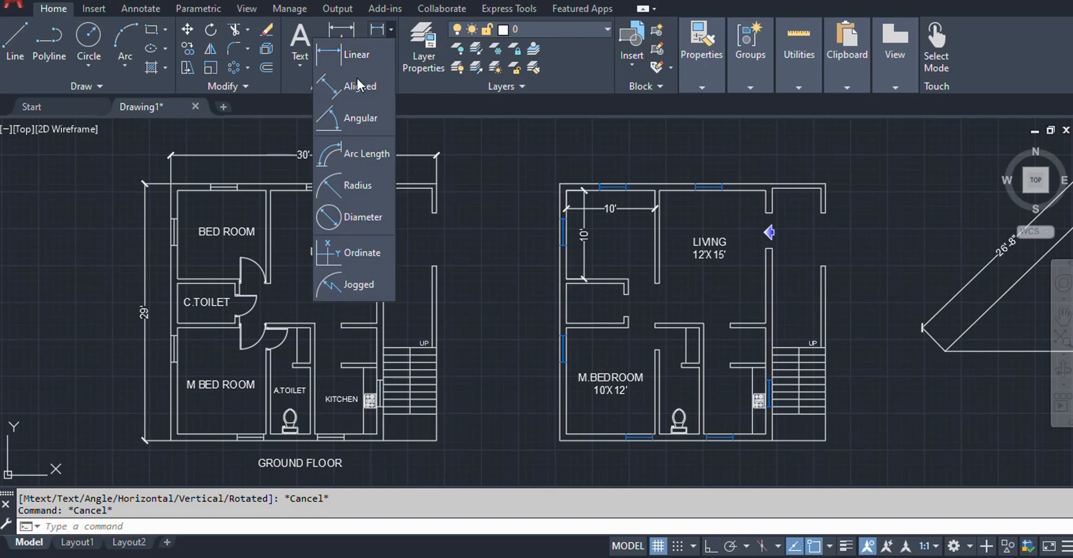
left_click(479, 154)
Add an angular dimension between the sloped line and the horizontal line, placed inside their angle
mouse_move(798, 226)
middle_mouse_down()
mouse_move(530, 252)
mouse_move(426, 251)
middle_mouse_up()
scroll(639, 301, "up", 2)
middle_click_drag(627, 293, 615, 306)
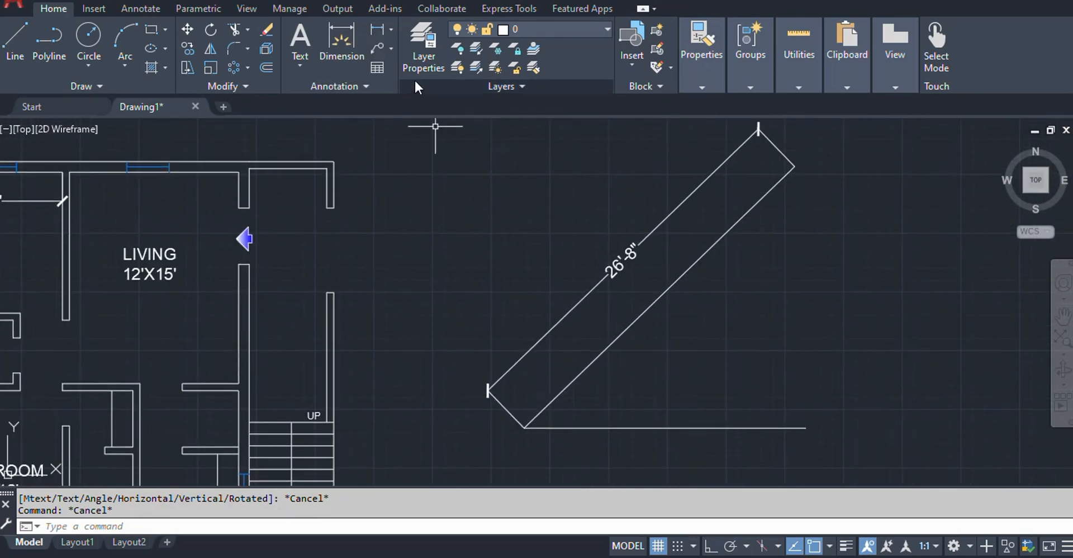
left_click(389, 31)
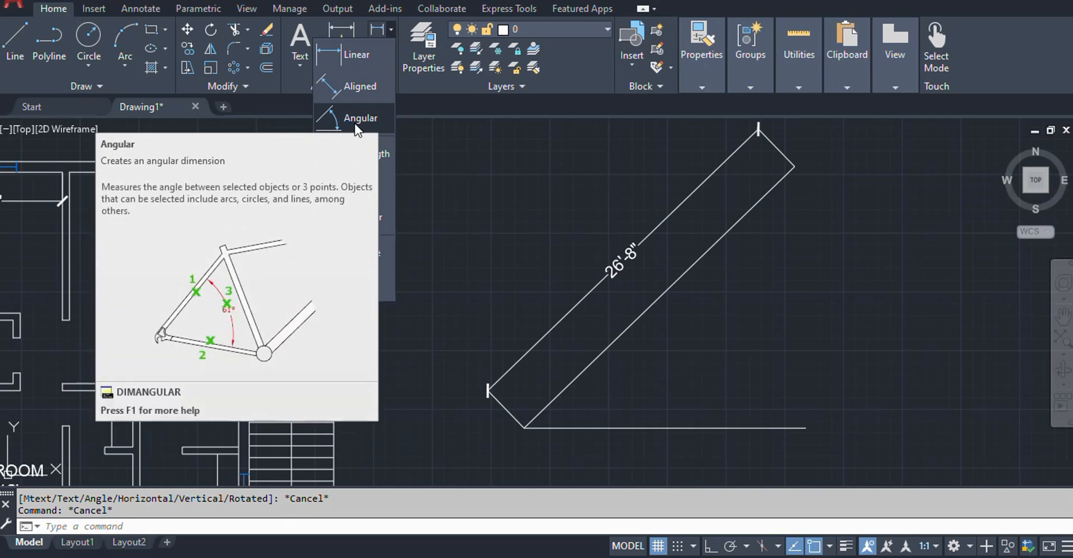
left_click(356, 120)
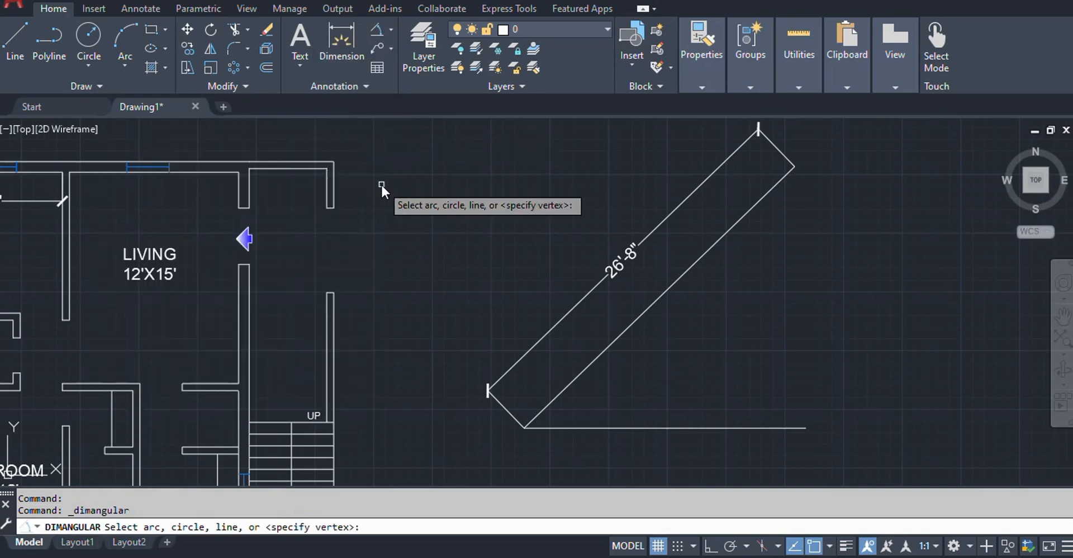
left_click(576, 373)
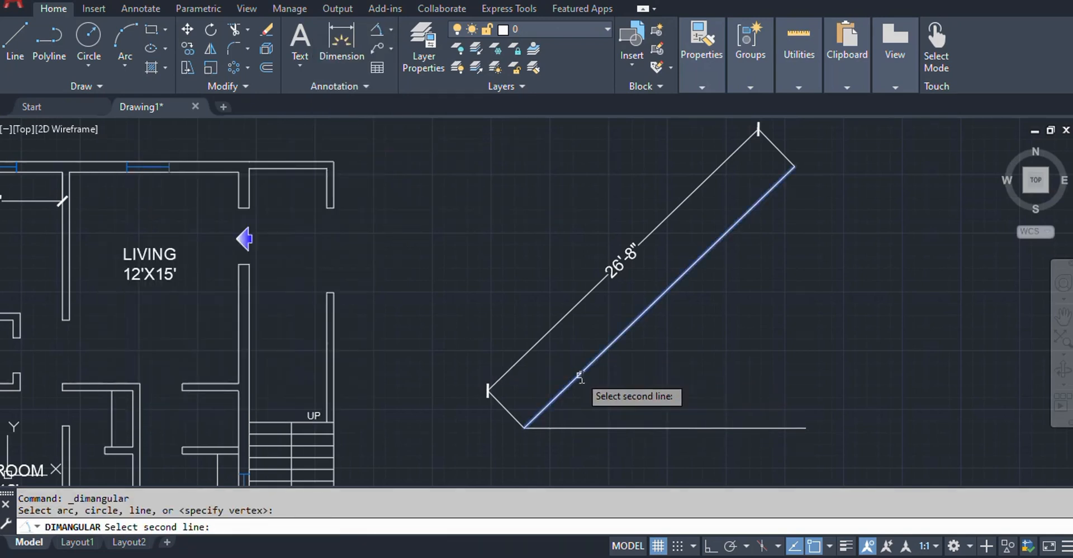
left_click(615, 428)
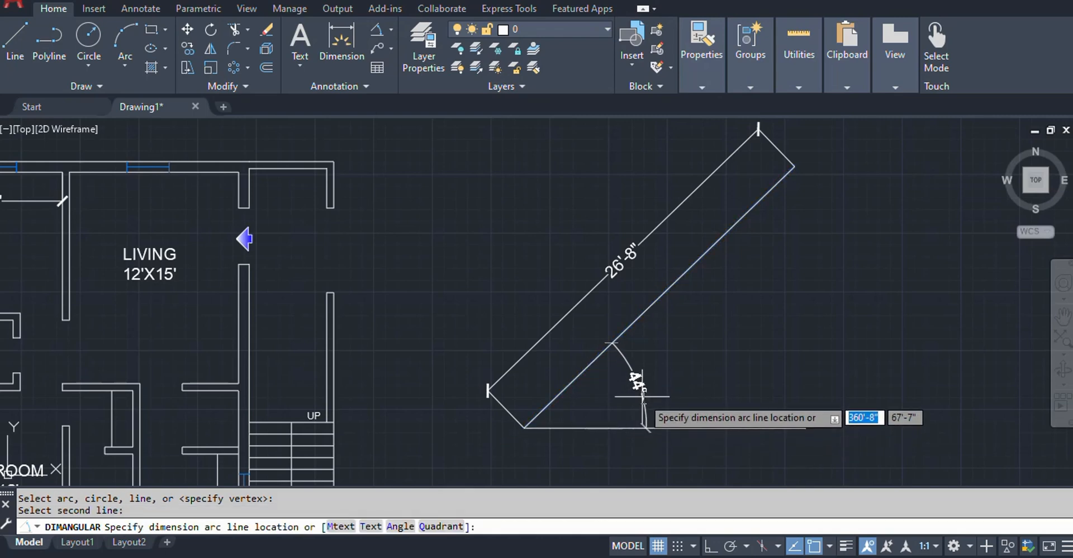
left_click(643, 391)
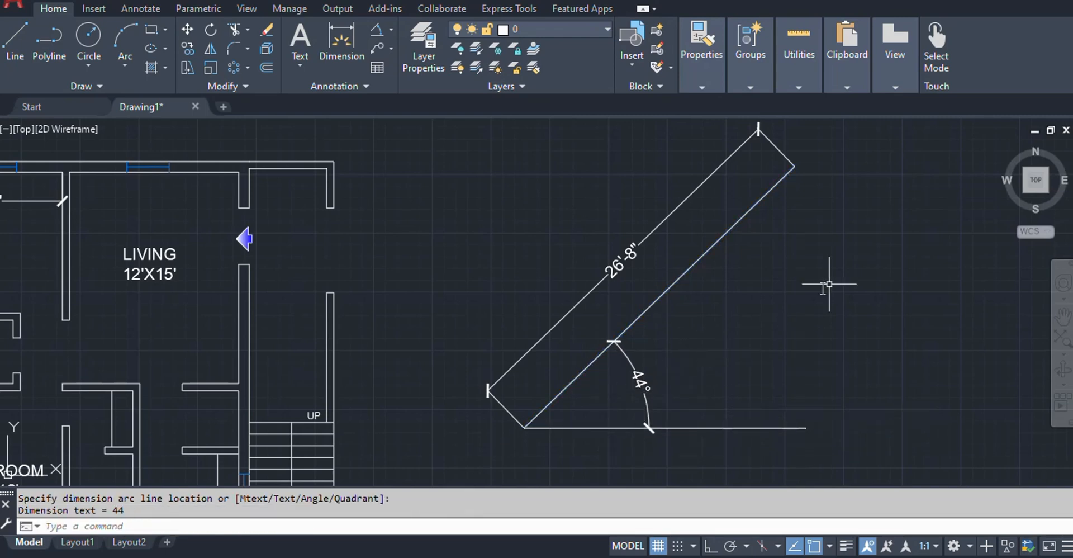
Add an angular dimension between the left and lower inner walls of M.BEDROOM in the second plan, placed inside the corner
scroll(843, 278, "down", 2)
middle_click_drag(553, 385, 663, 319)
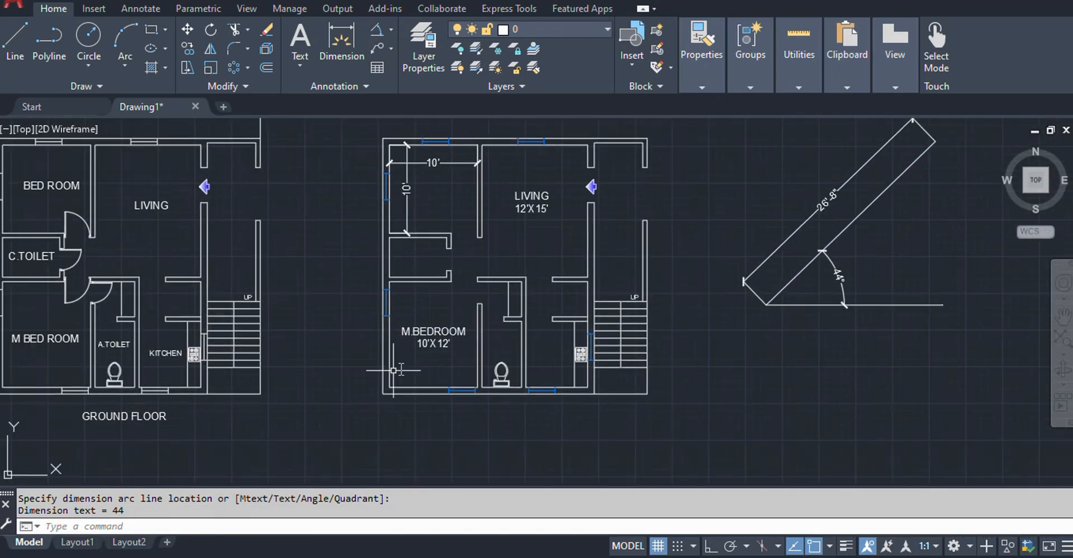
scroll(388, 371, "up", 3)
mouse_move(433, 363)
middle_mouse_down()
mouse_move(719, 410)
mouse_move(752, 383)
mouse_move(406, 380)
middle_mouse_up()
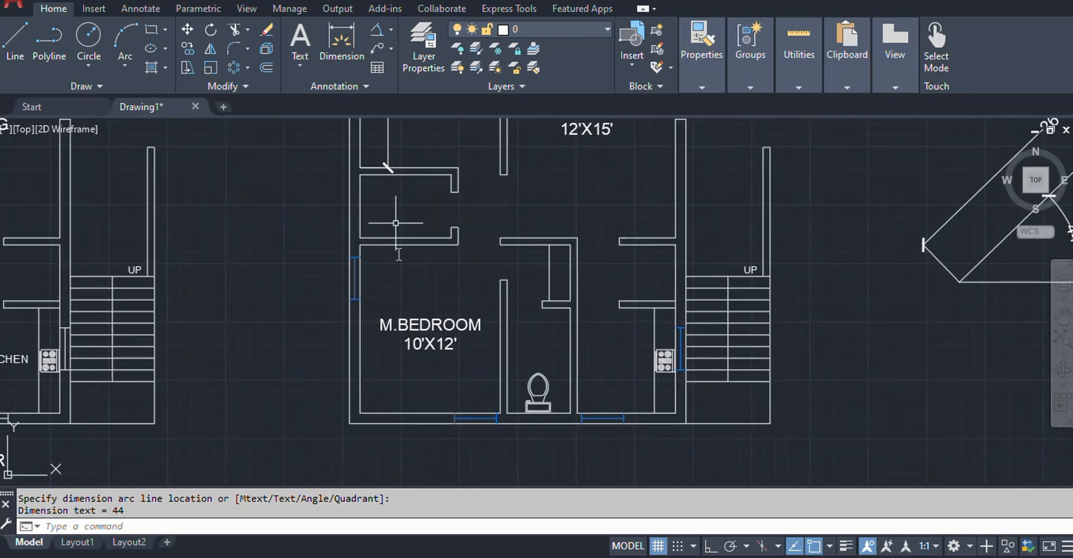
left_click(390, 27)
left_click(361, 118)
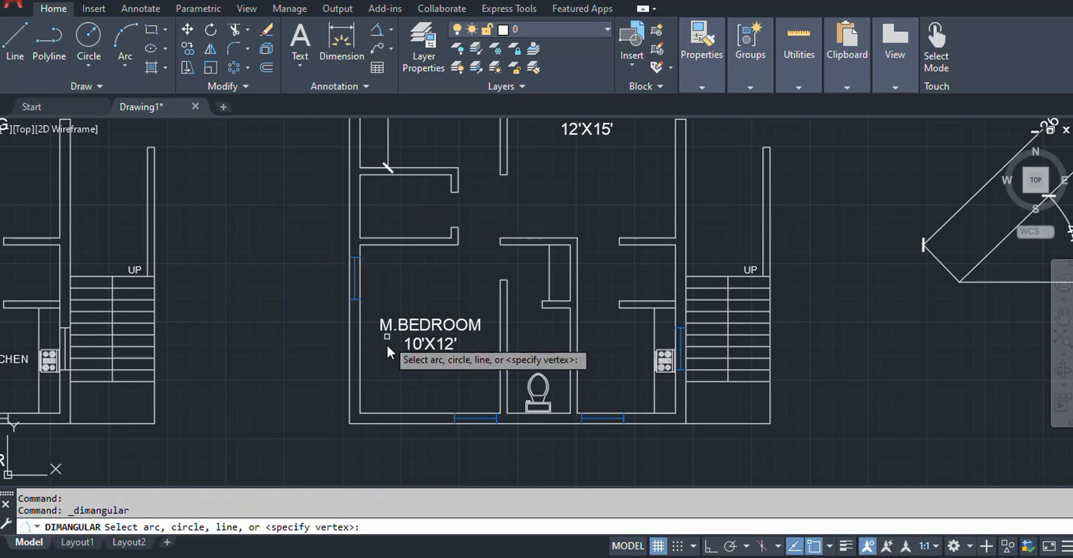
left_click(360, 388)
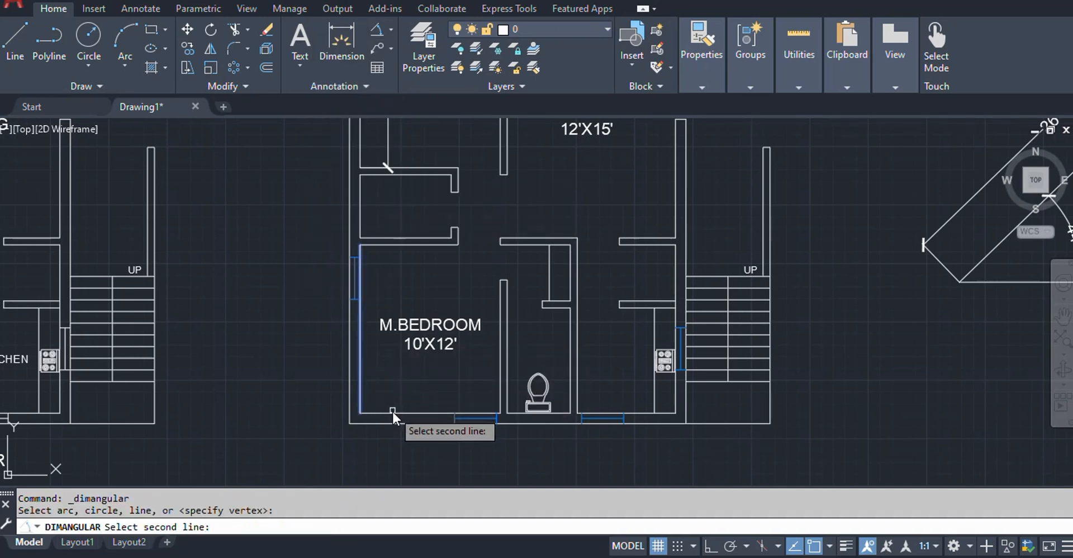
left_click(393, 412)
left_click(406, 381)
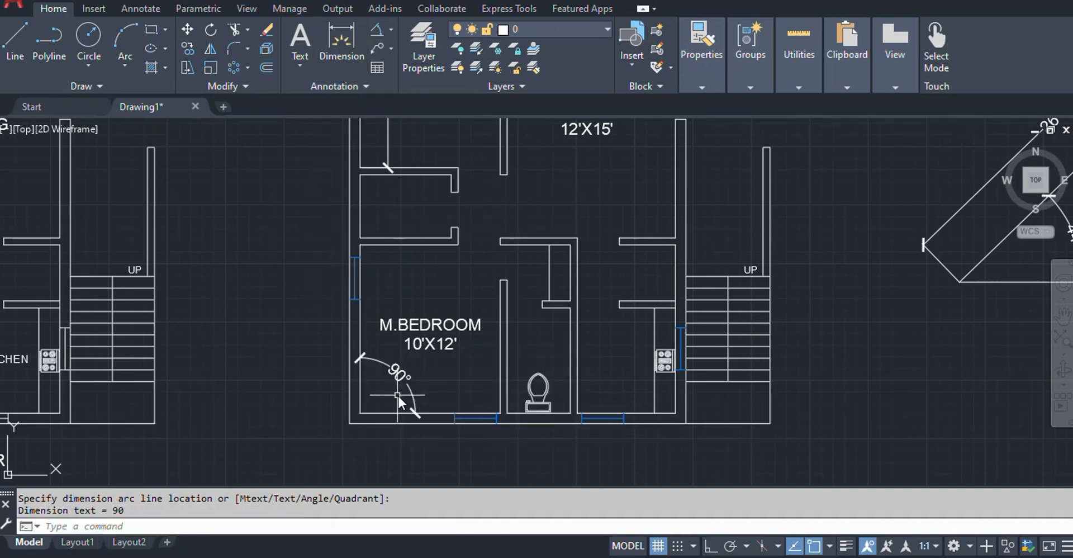
scroll(481, 366, "down", 5)
scroll(417, 385, "up", 6)
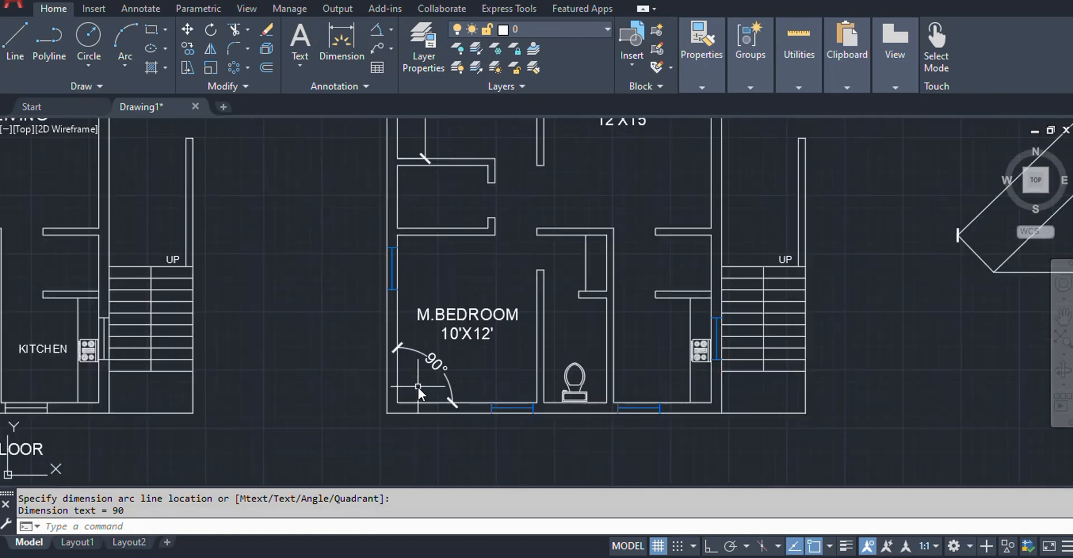
scroll(417, 385, "up", 2)
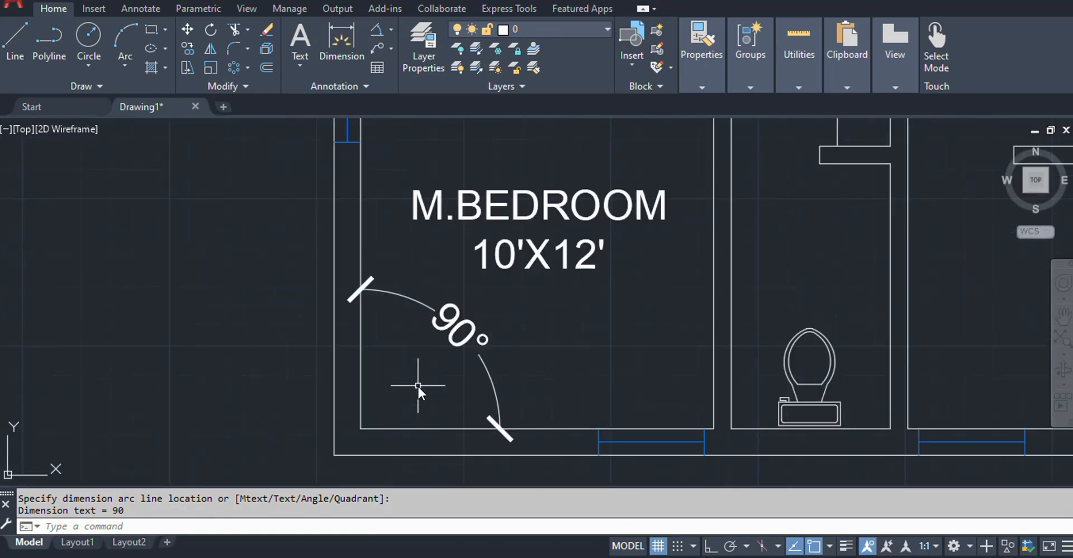
scroll(418, 384, "down", 3)
scroll(330, 377, "down", 3)
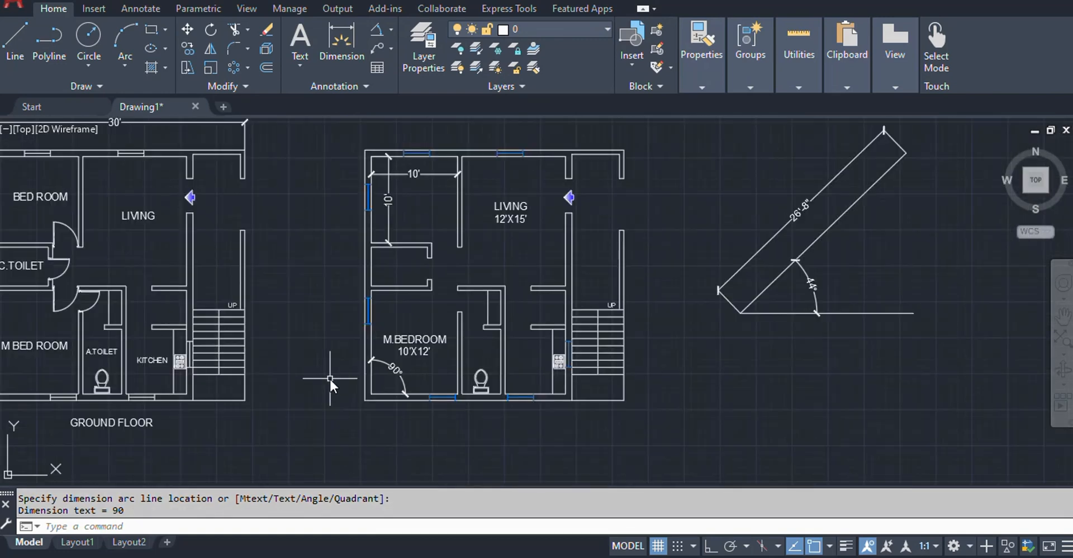
middle_click_drag(261, 326, 494, 345)
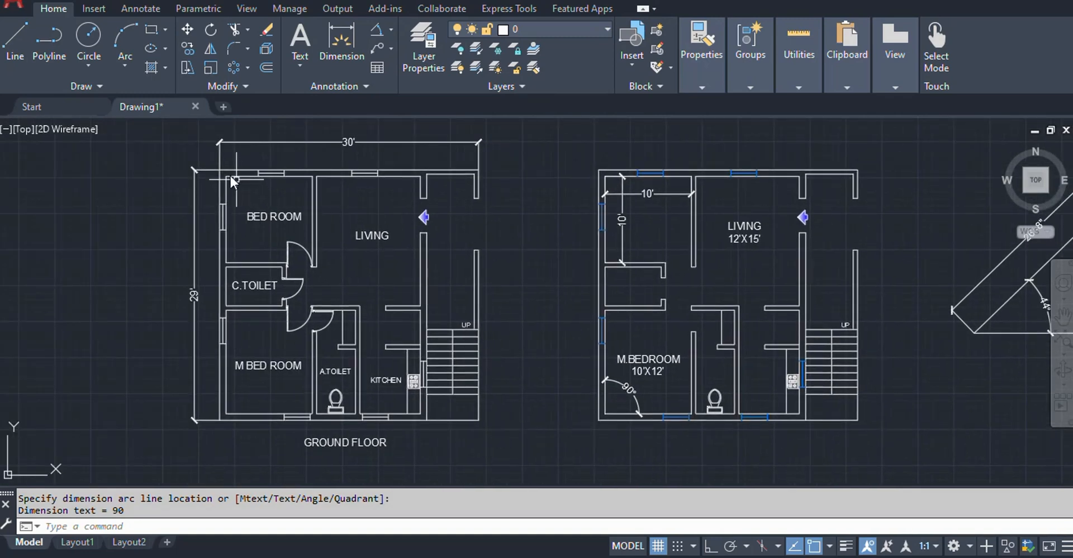
Add an angular dimension between the left and upper inner walls of BED ROOM in the first plan, placed inside the corner
scroll(216, 172, "up", 5)
left_click(380, 31)
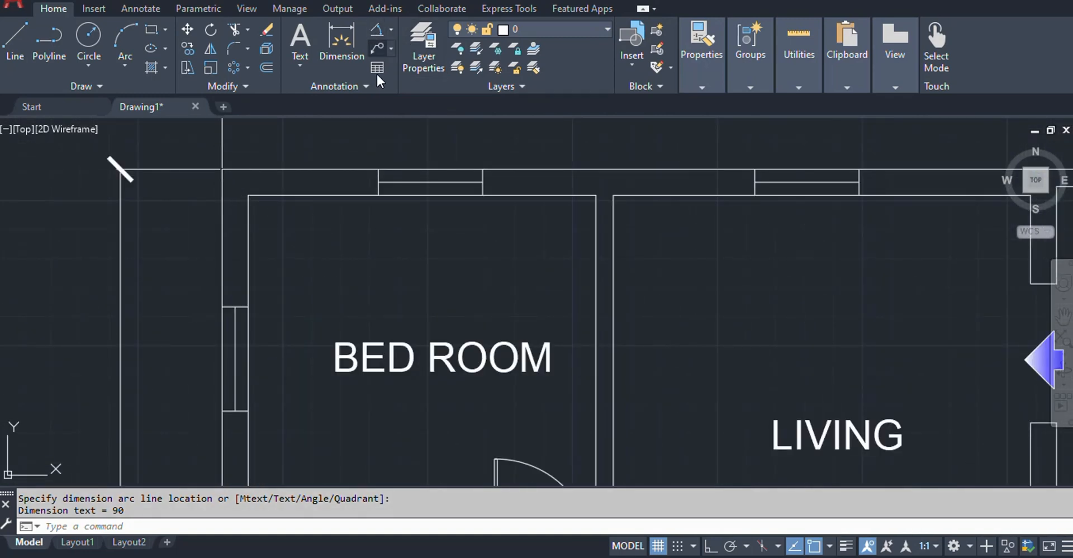
left_click(248, 270)
left_click(296, 194)
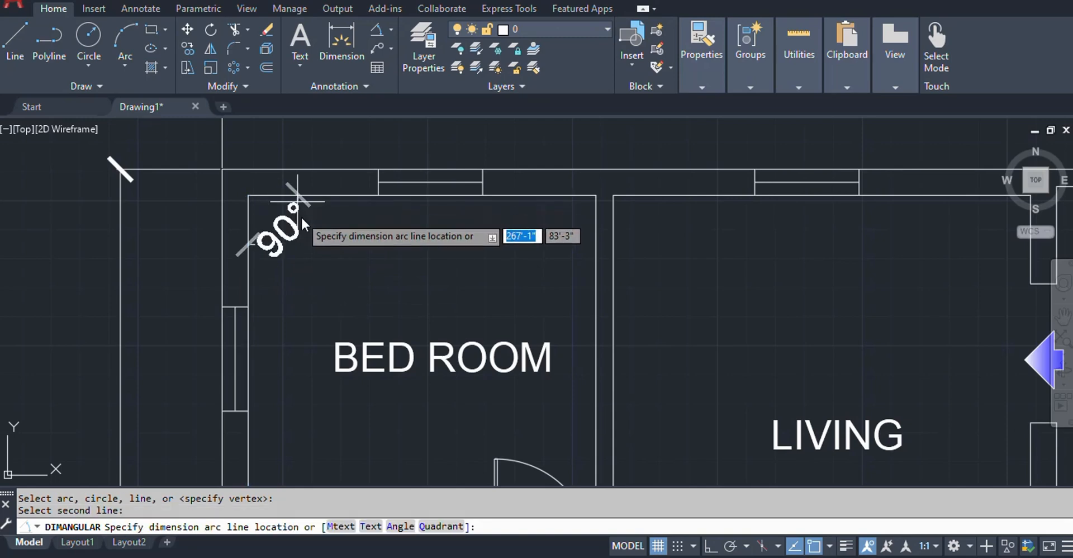
left_click(325, 267)
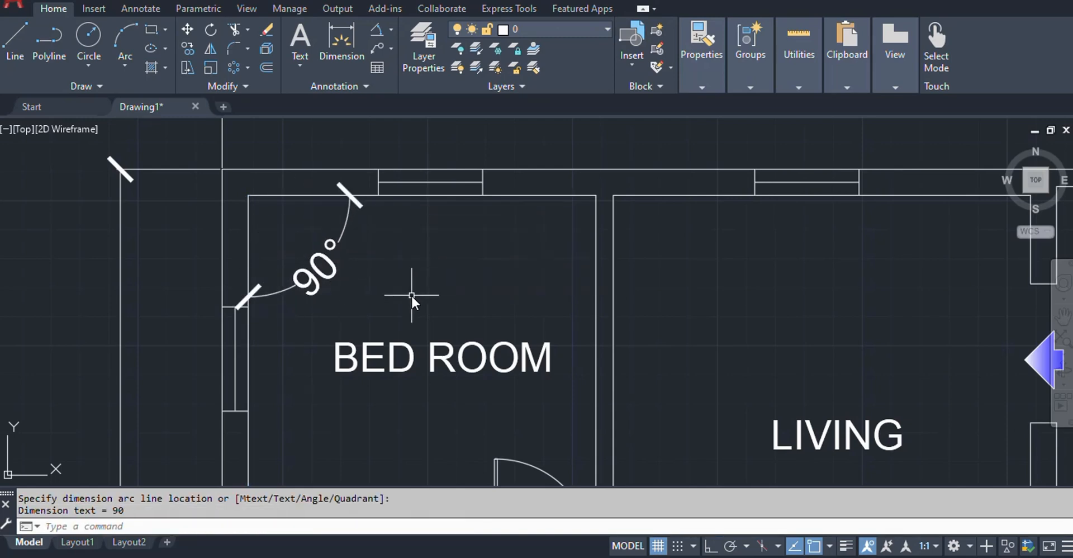
scroll(264, 289, "down", 3)
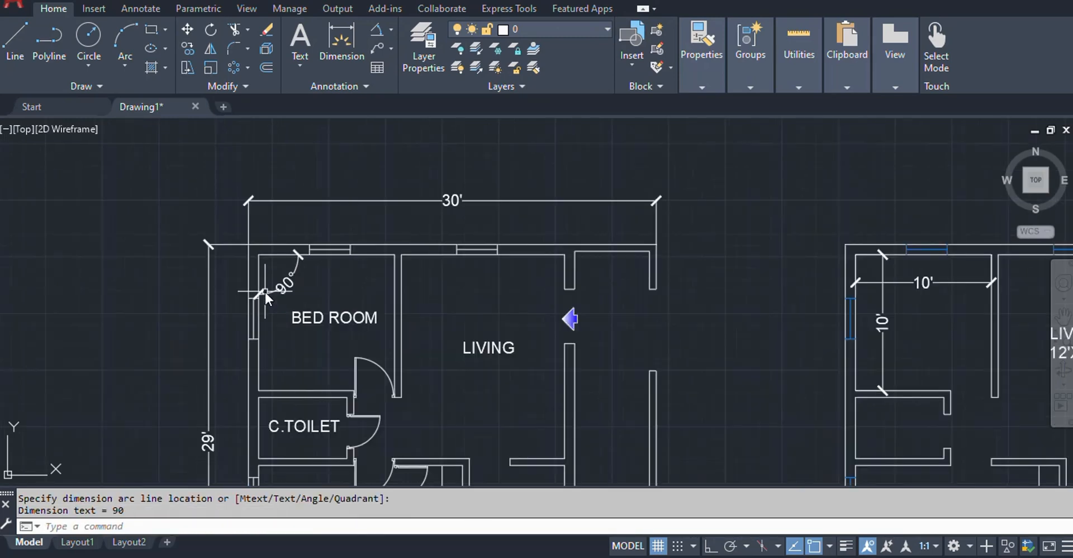
Draw a three-point, upward-bulging arc about 45'-5" long in the empty space to the right of the angled sample lines
scroll(593, 337, "down", 1)
scroll(680, 358, "down", 2)
middle_click_drag(679, 359, 380, 297)
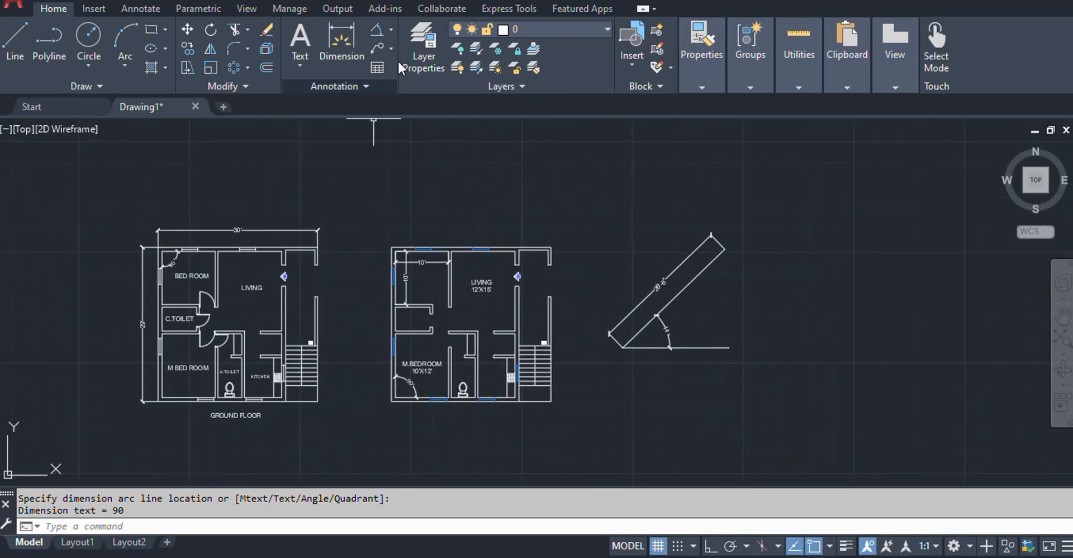
left_click(391, 28)
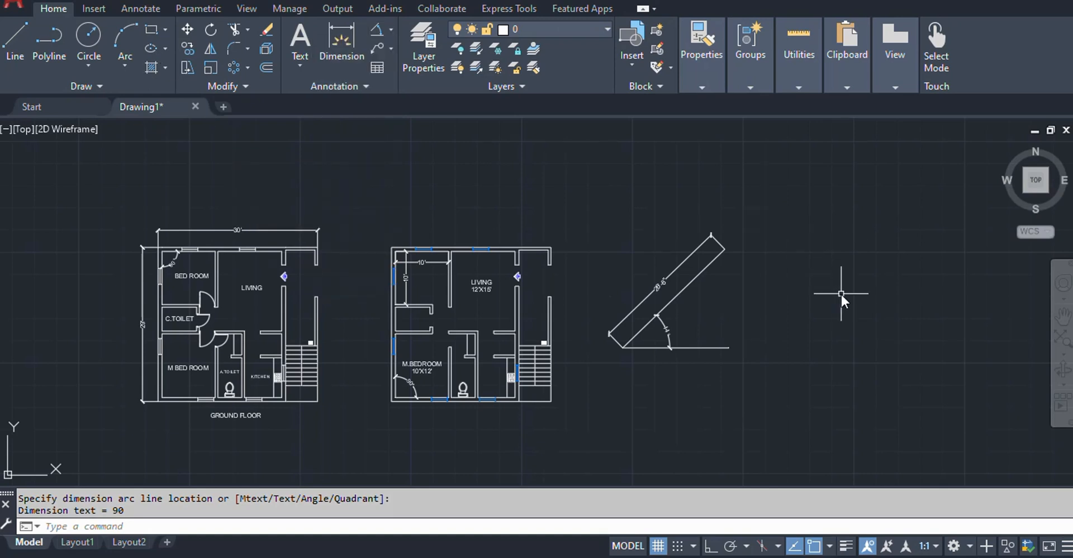
middle_click_drag(840, 293, 674, 310)
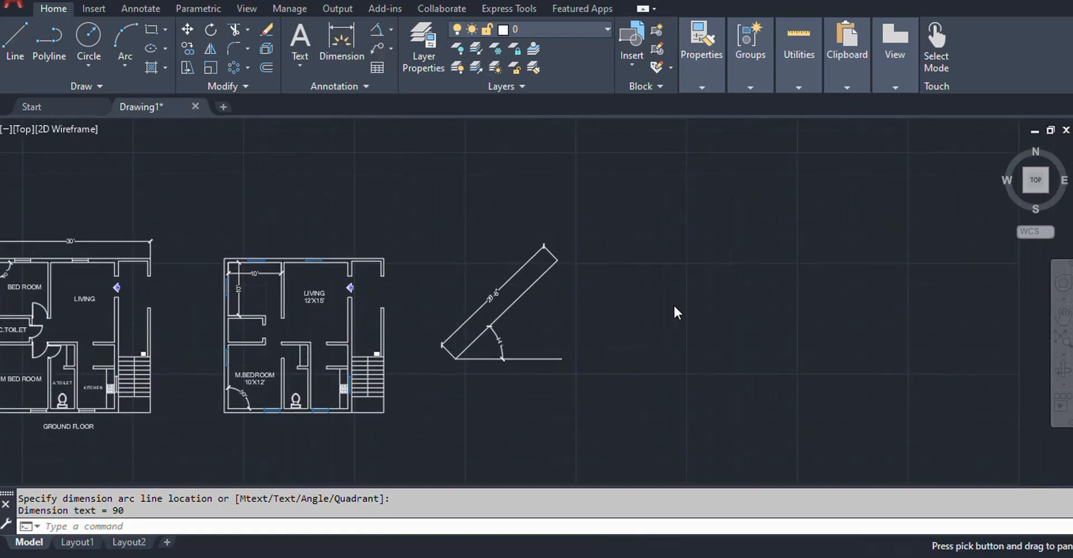
type("arc")
key("Return")
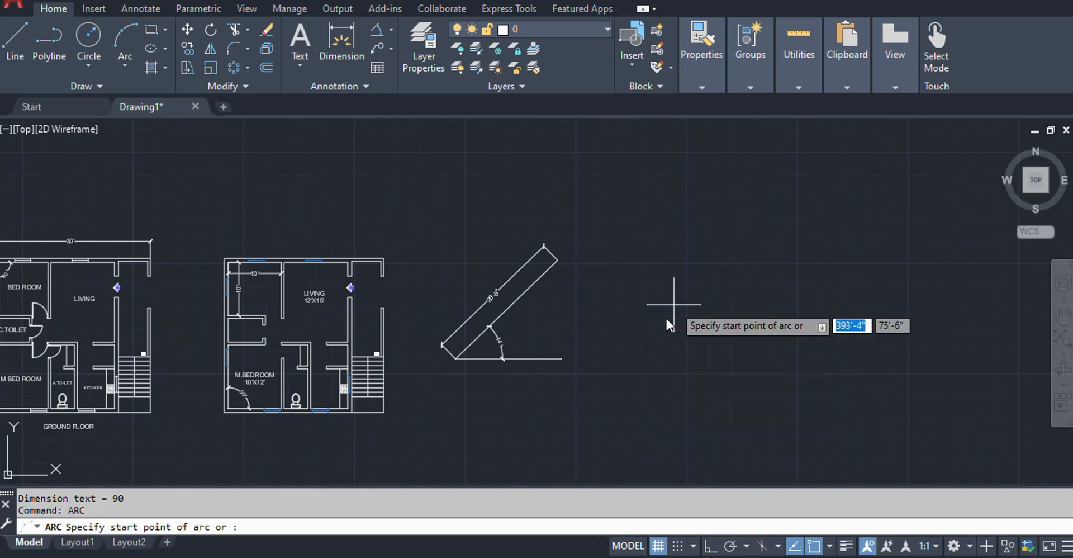
left_click(659, 331)
left_click(765, 246)
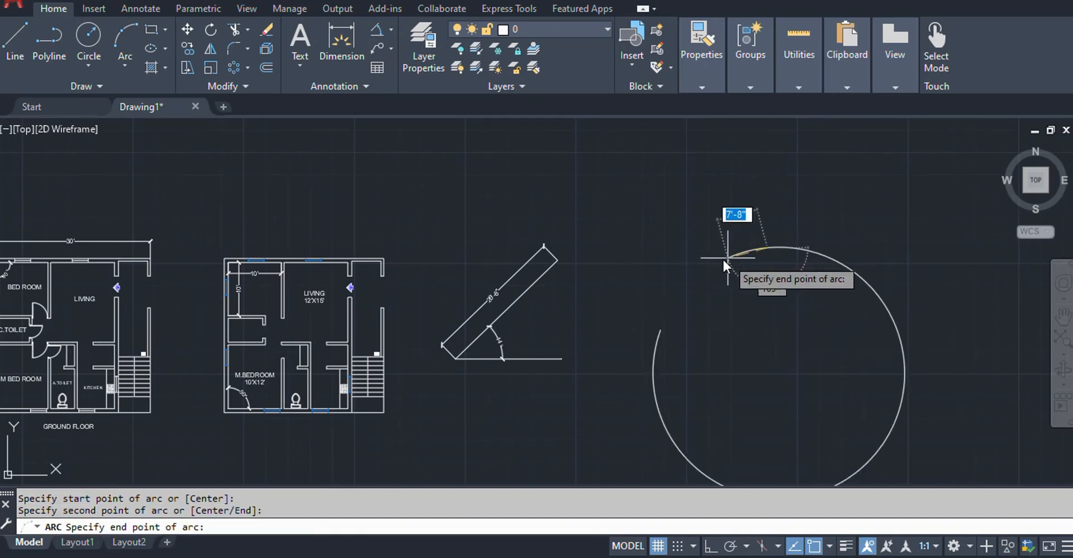
left_click(805, 304)
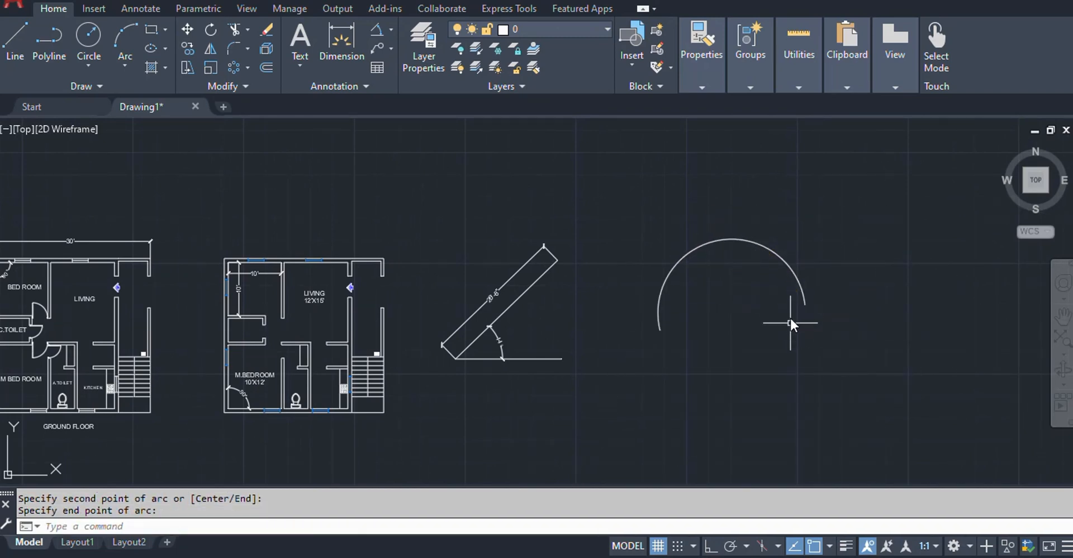
Add an arc length dimension to the sample arc, placed just outside the curve
scroll(789, 322, "up", 5)
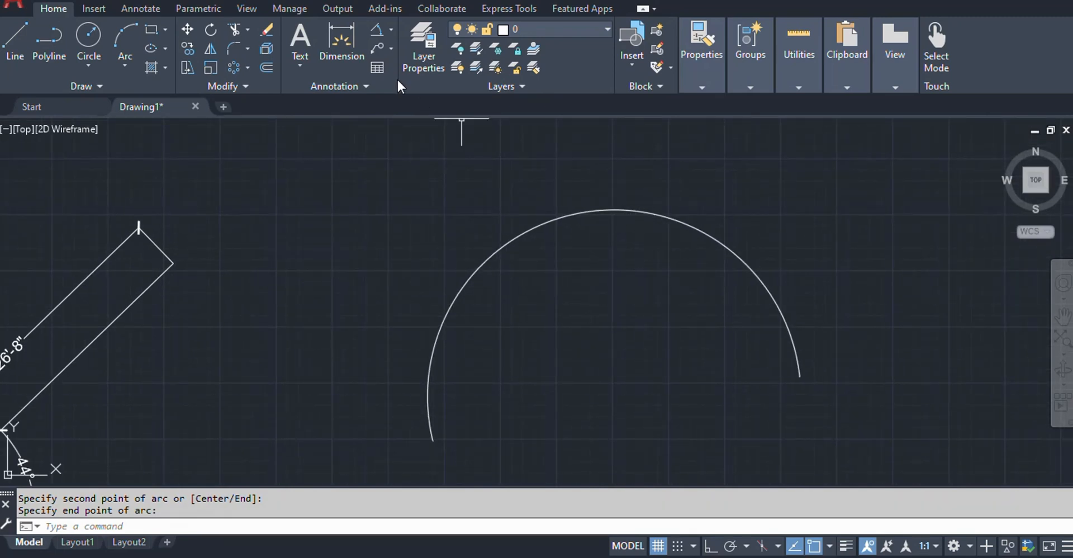
left_click(389, 28)
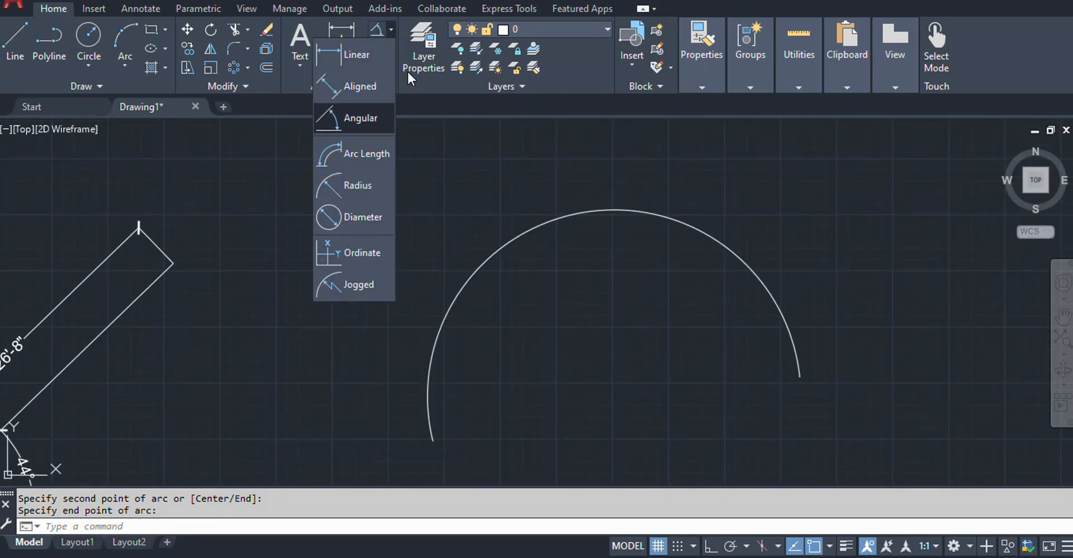
left_click(366, 157)
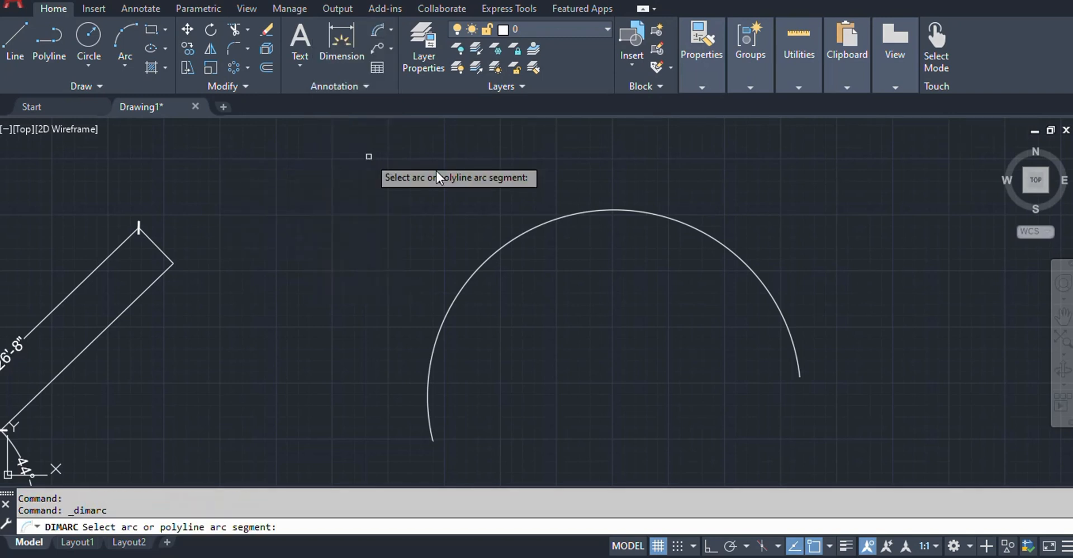
left_click(533, 226)
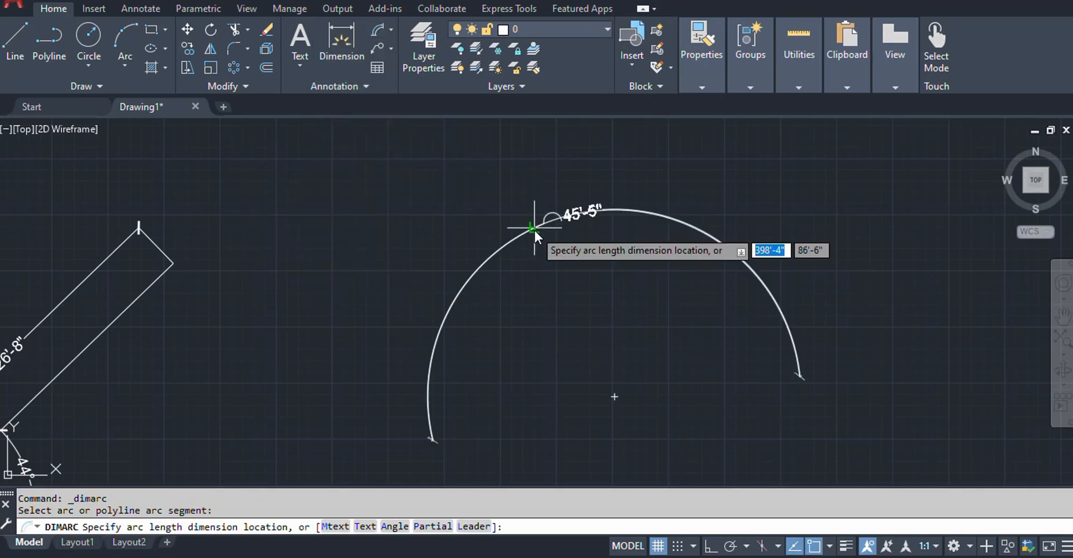
left_click(501, 191)
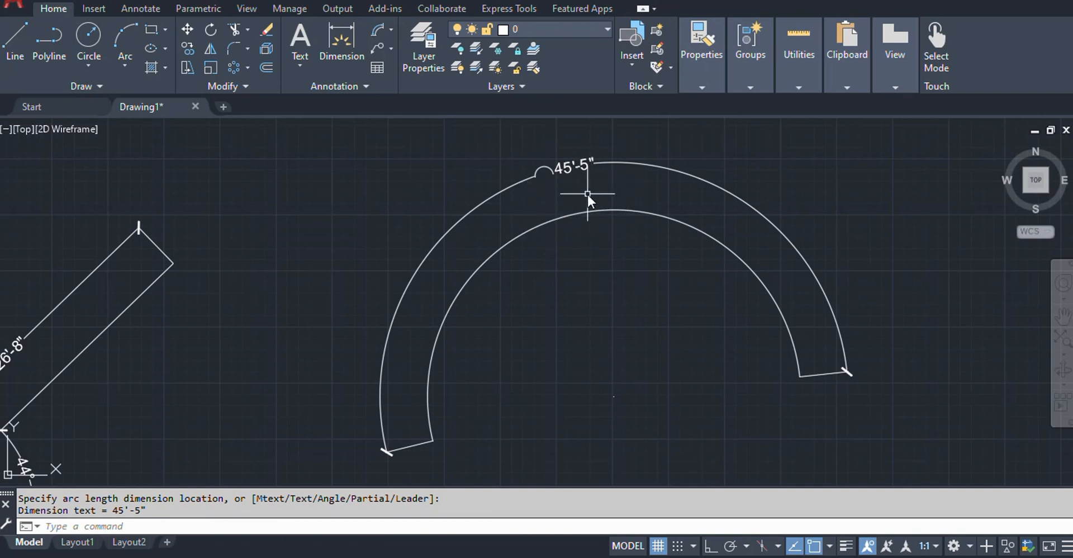
Draw a circle with a 20' radius in the empty space to the right of the dimensioned arc
scroll(549, 299, "down", 5)
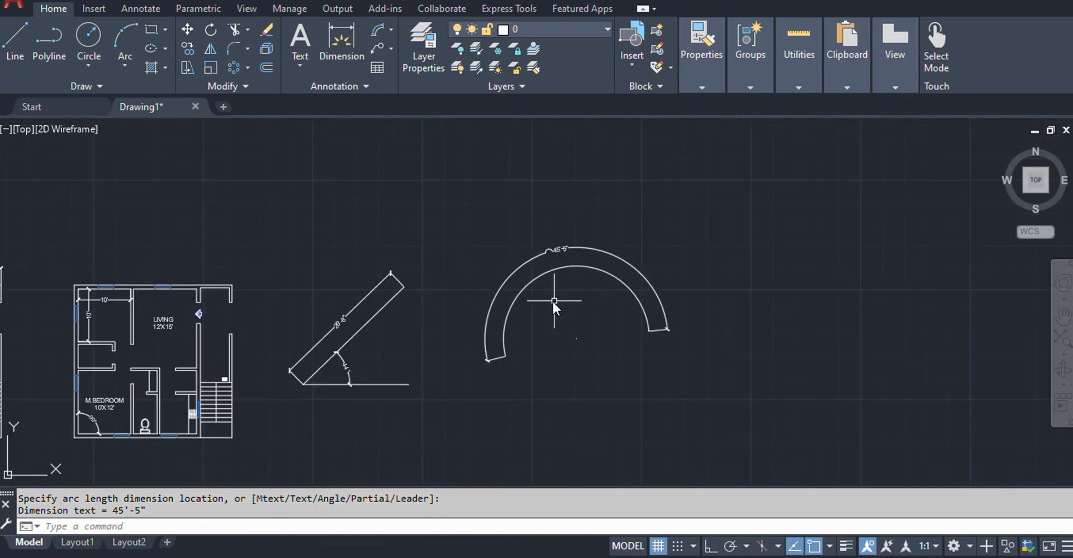
middle_click_drag(704, 272, 644, 274)
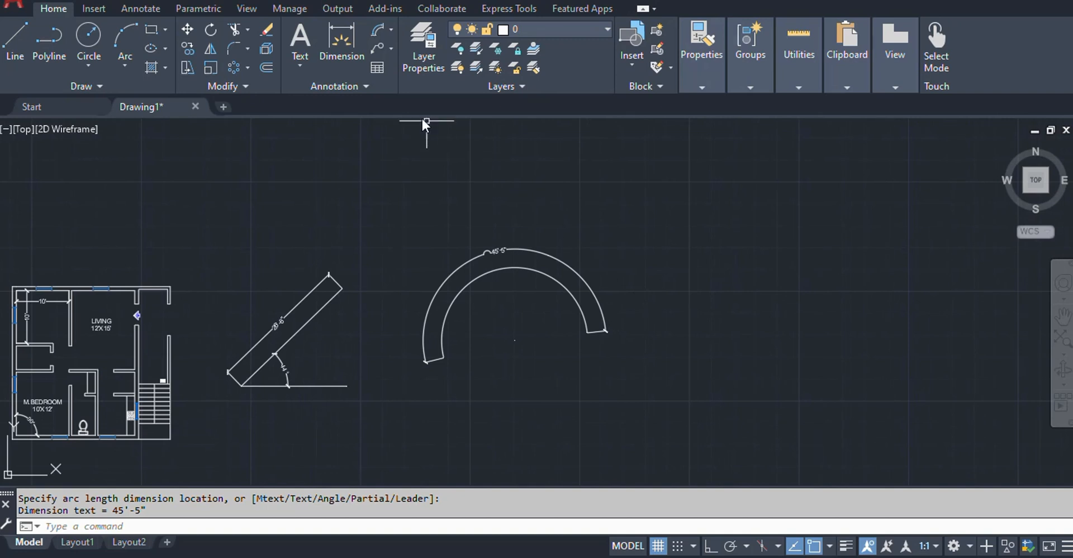
left_click(390, 29)
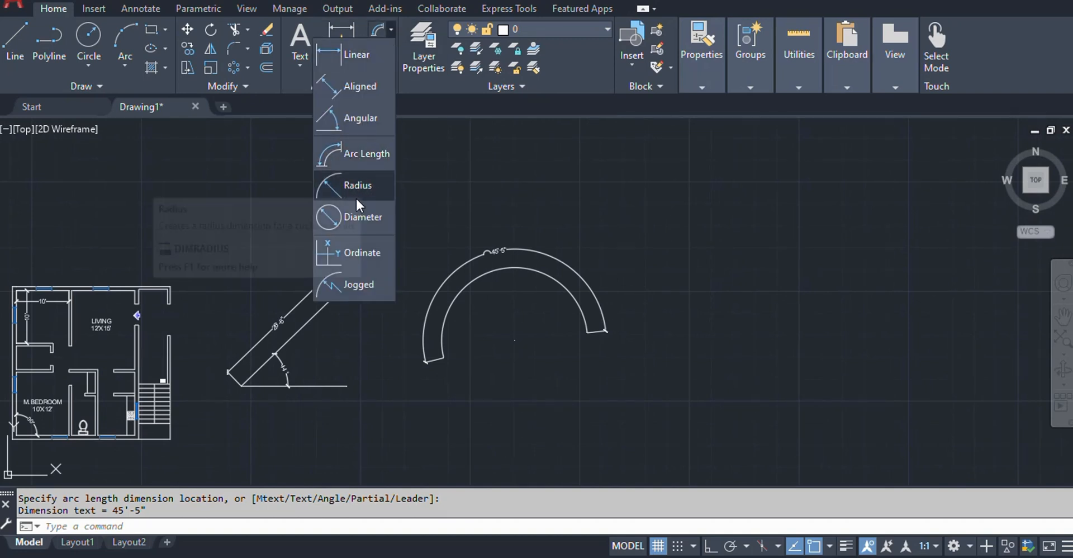
left_click(642, 237)
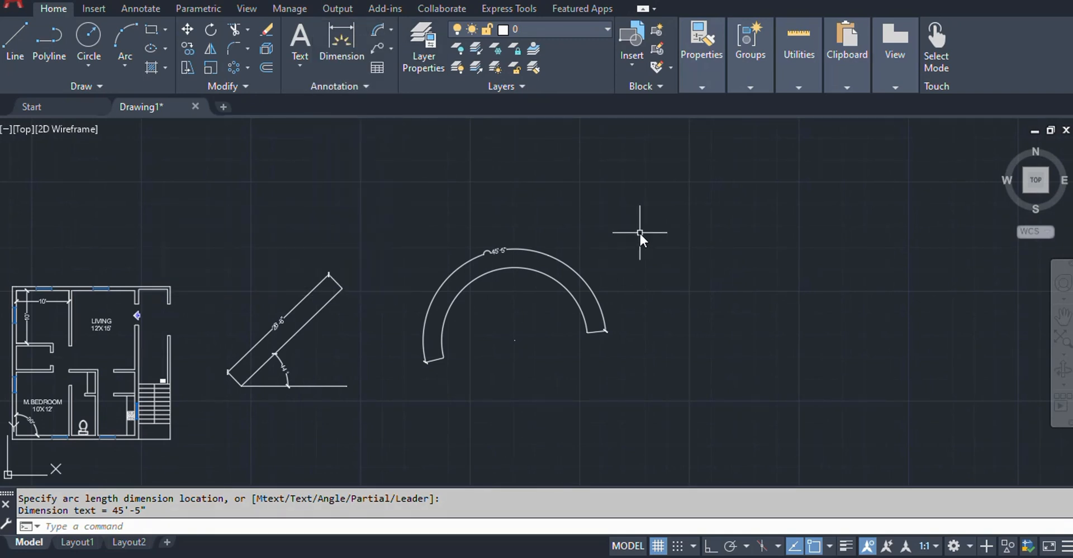
type("c")
key("Return")
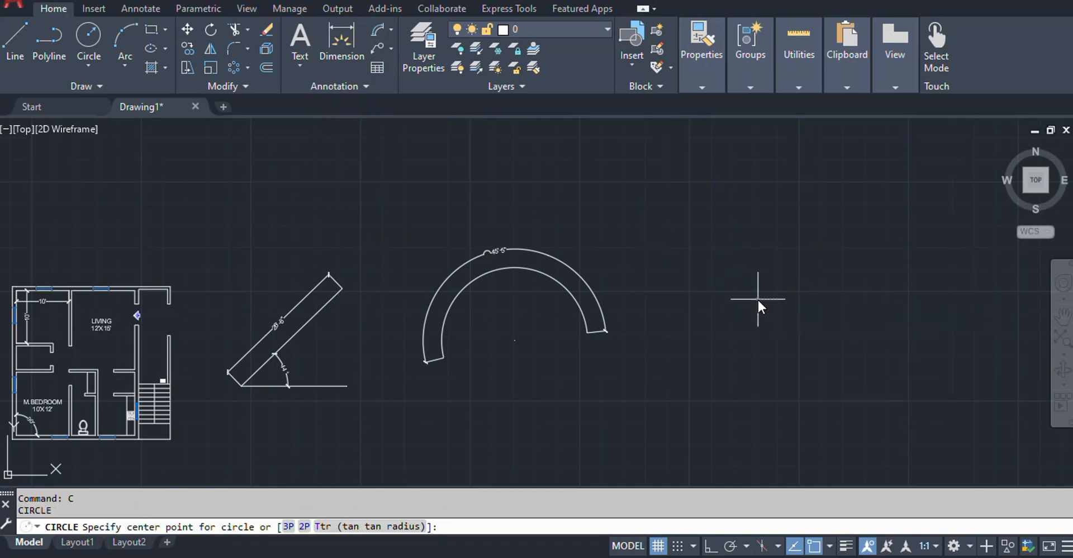
left_click(757, 299)
type("20'")
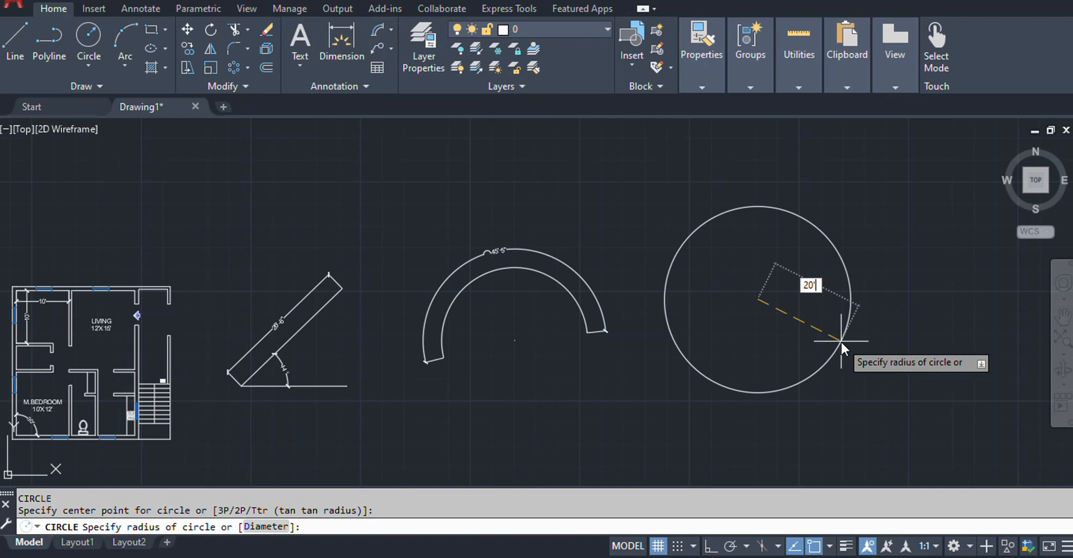
key("Return")
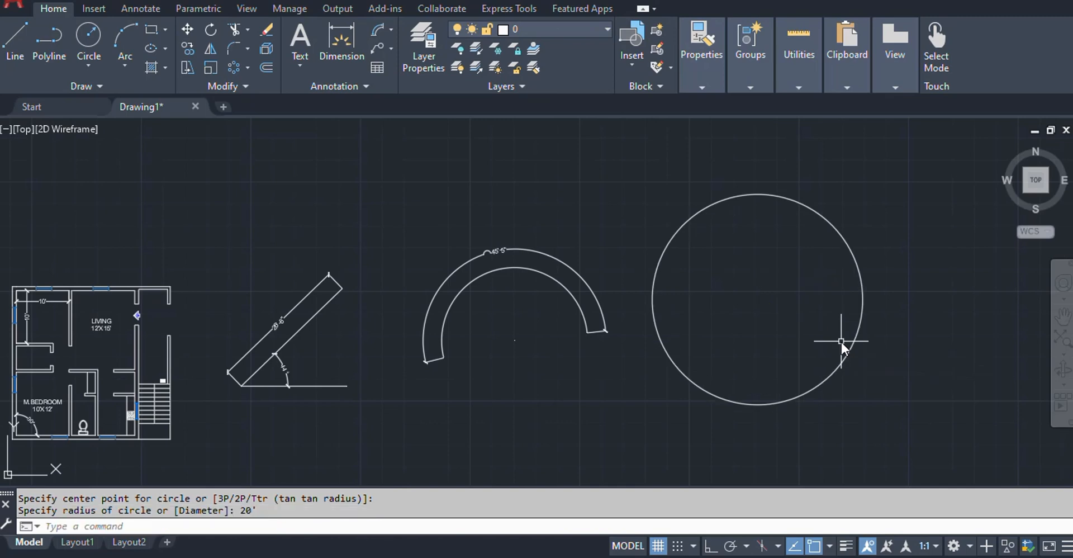
Add a radius dimension to the circle, with its text placed outside the upper-right edge
scroll(755, 275, "down", 3)
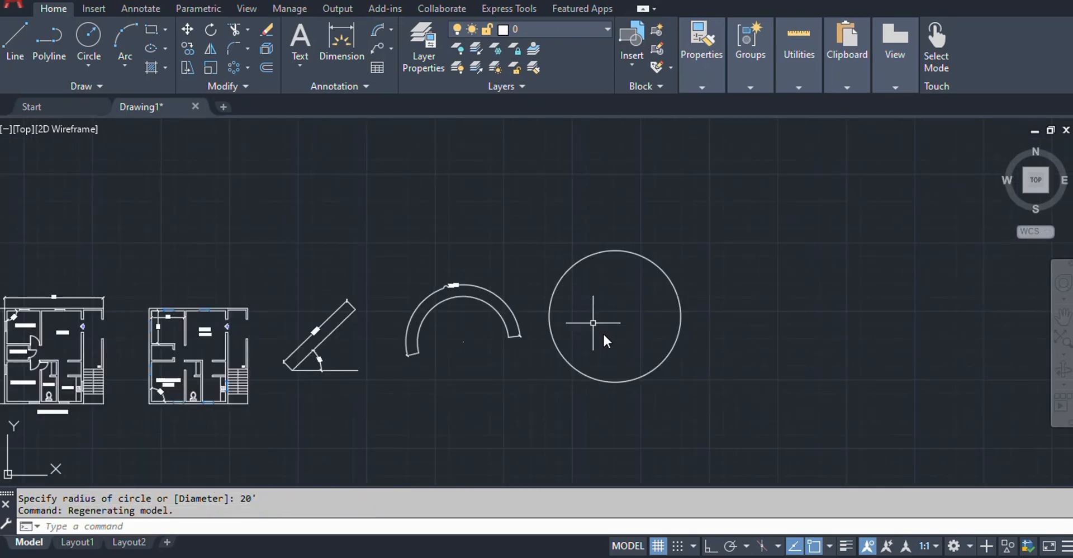
scroll(603, 335, "up", 2)
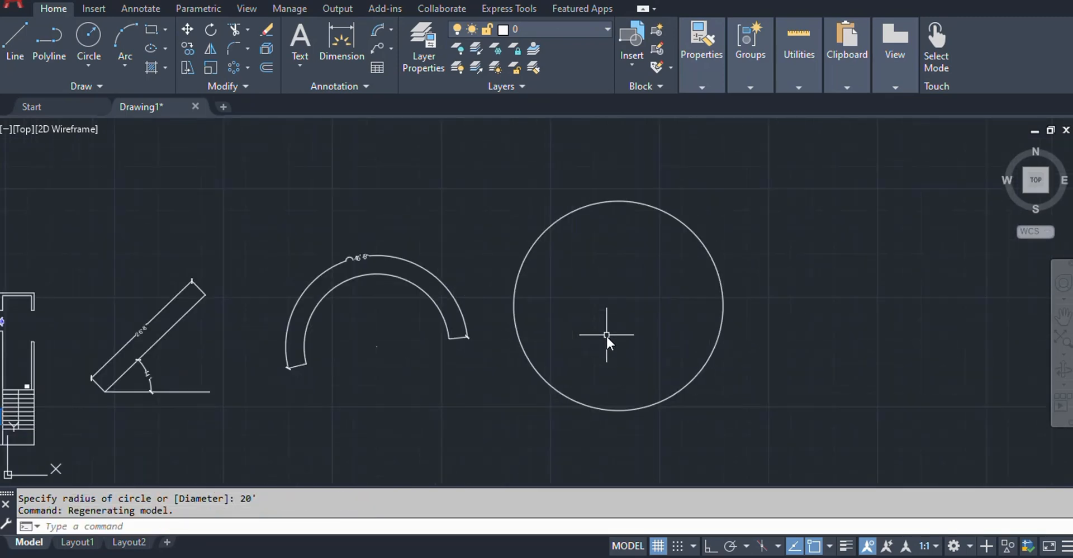
left_click(390, 30)
left_click(350, 180)
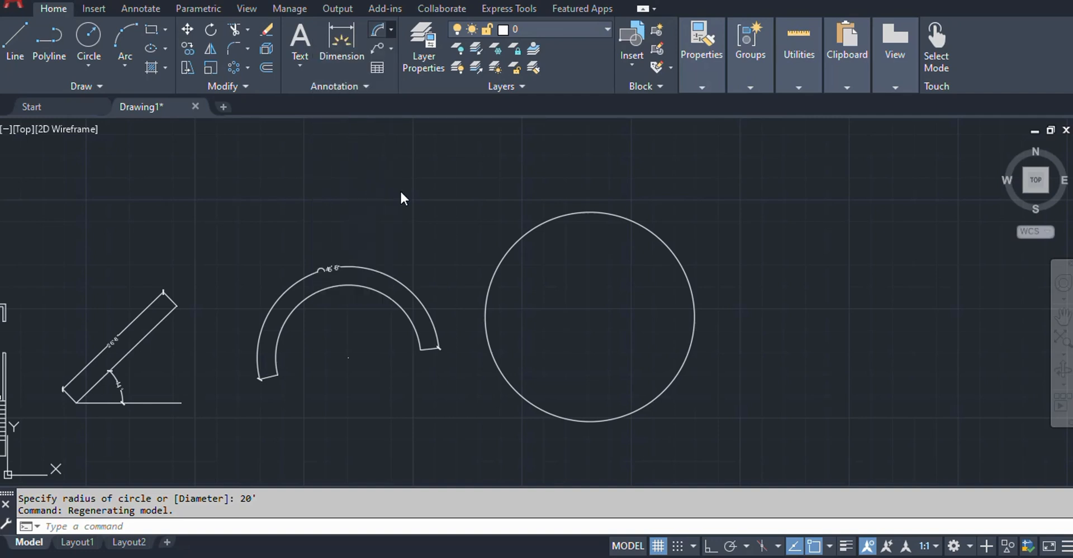
left_click(646, 225)
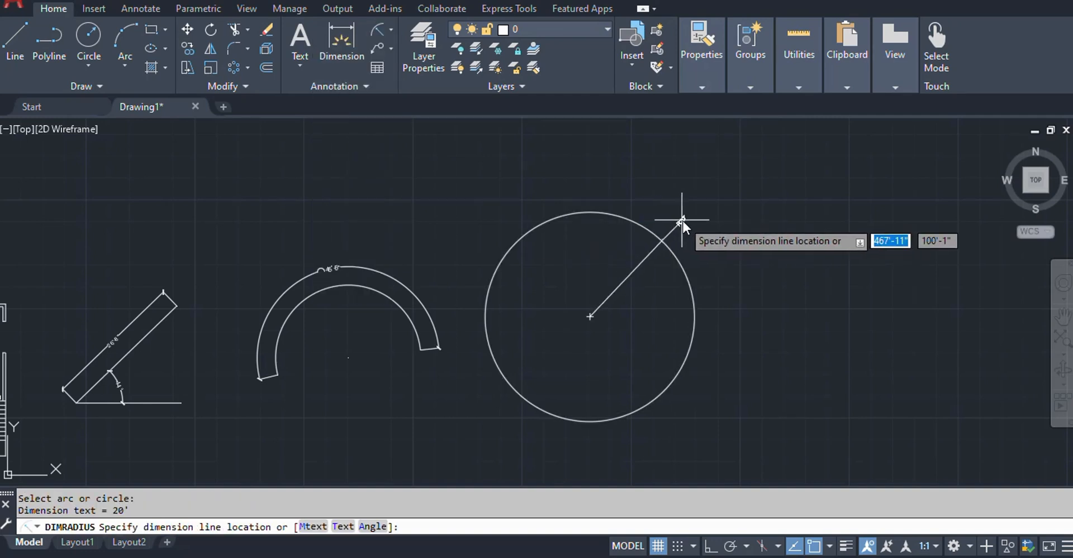
left_click(682, 220)
scroll(689, 223, "up", 3)
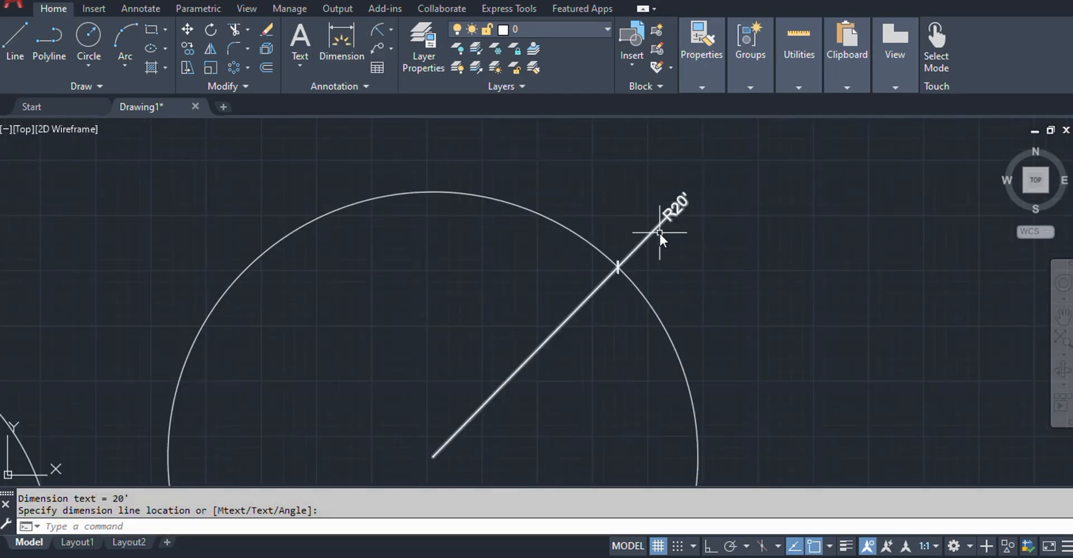
Add a diameter dimension to the circle, with its text placed outside the right edge, below the radius dimension
scroll(678, 234, "down", 4)
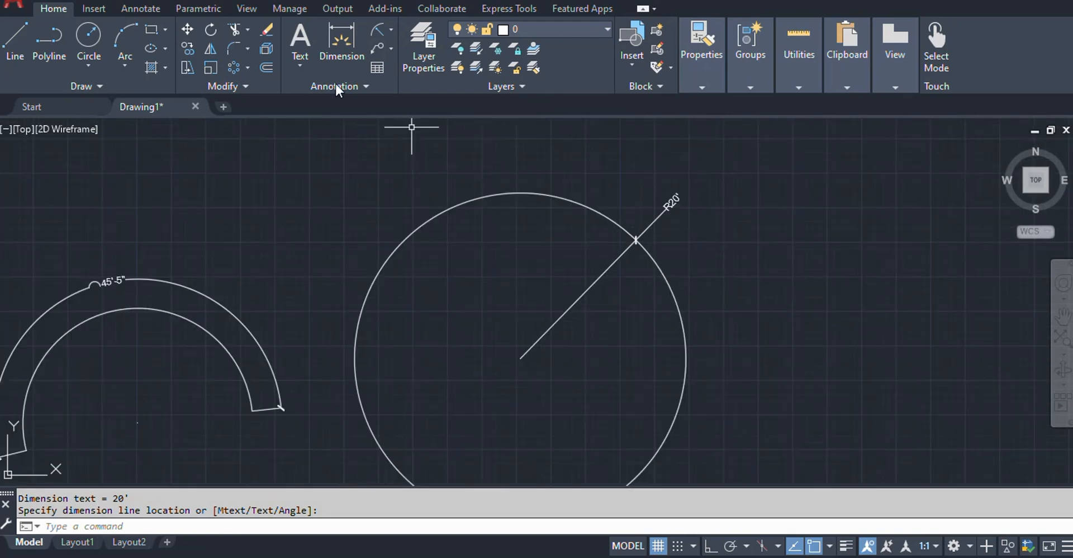
left_click(390, 29)
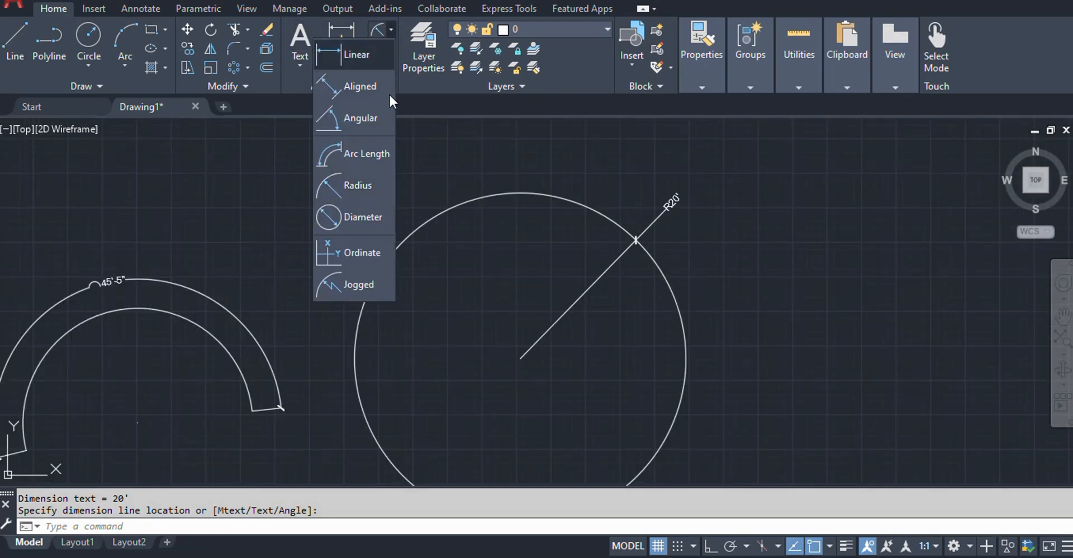
left_click(362, 224)
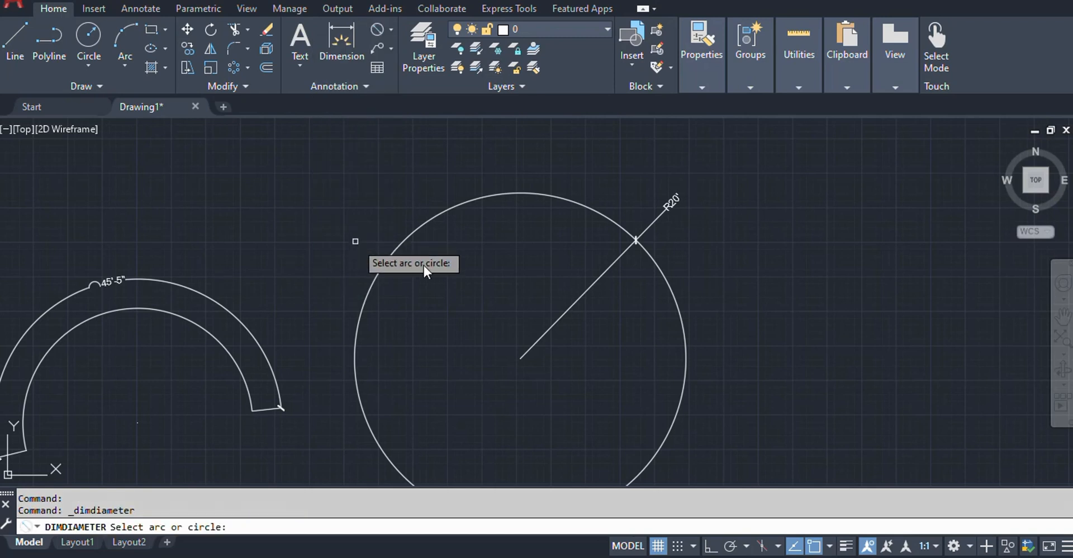
left_click(492, 198)
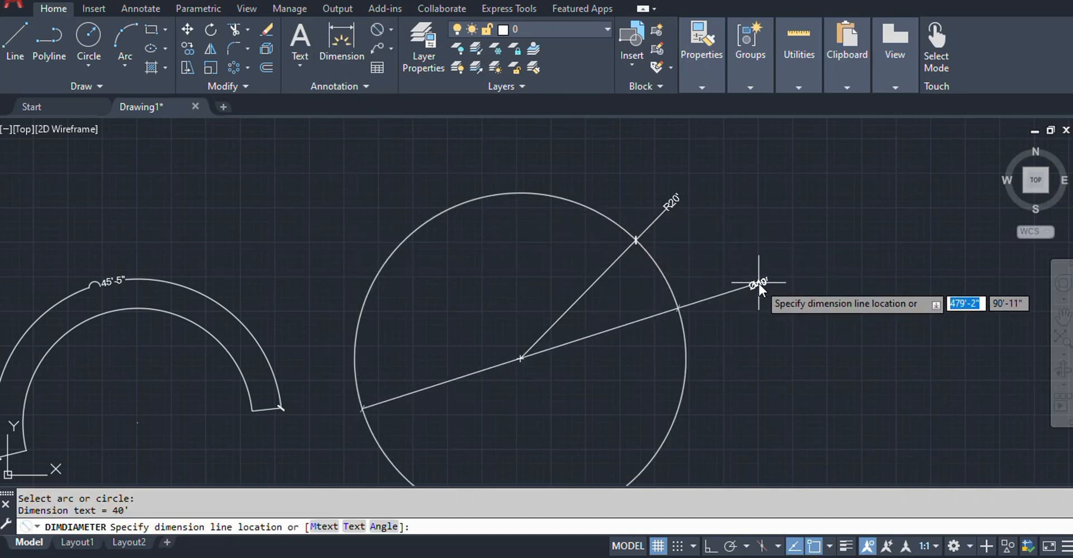
left_click(764, 284)
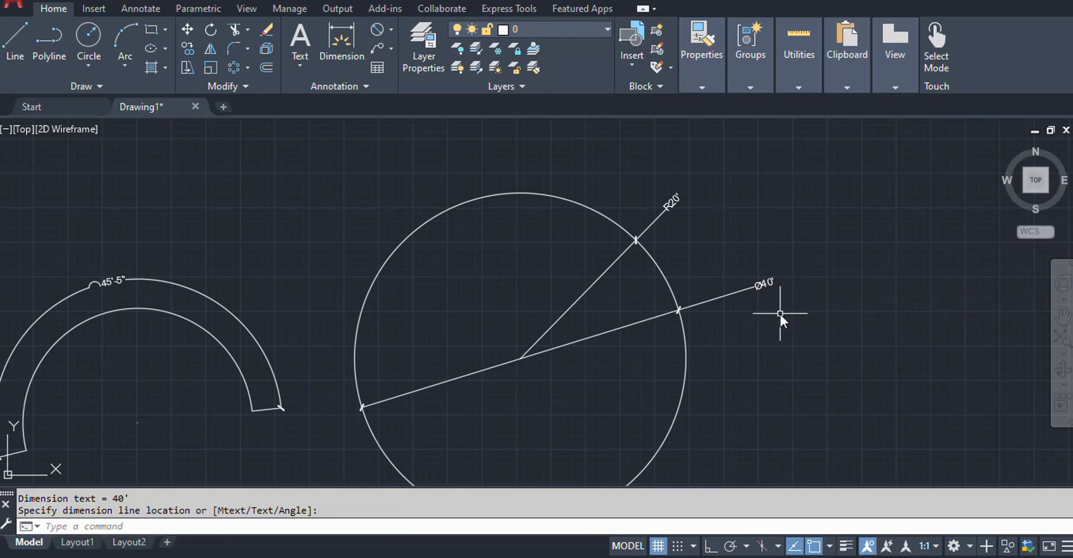
scroll(780, 312, "up", 2)
scroll(740, 268, "down", 2)
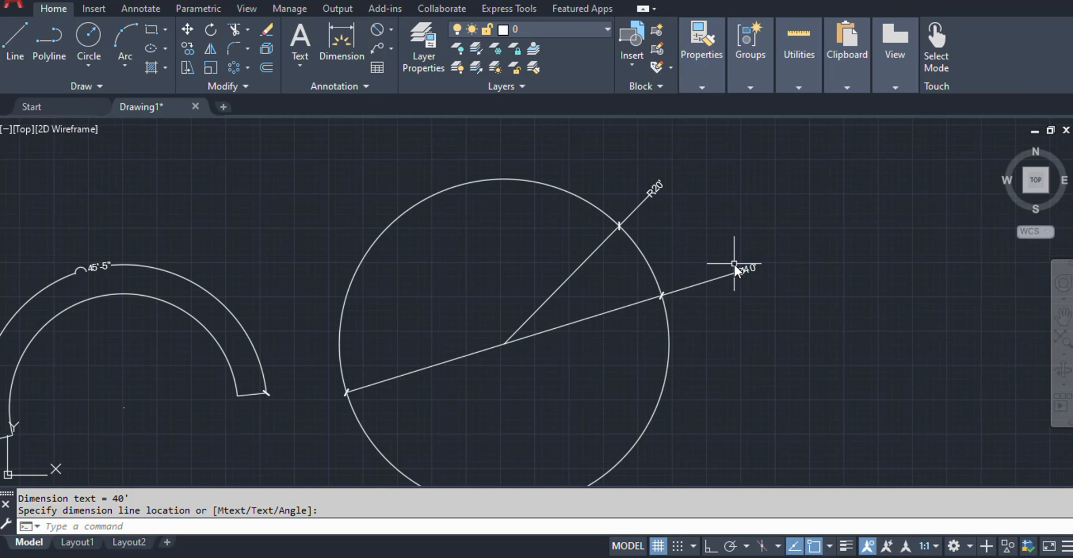
left_click(733, 262)
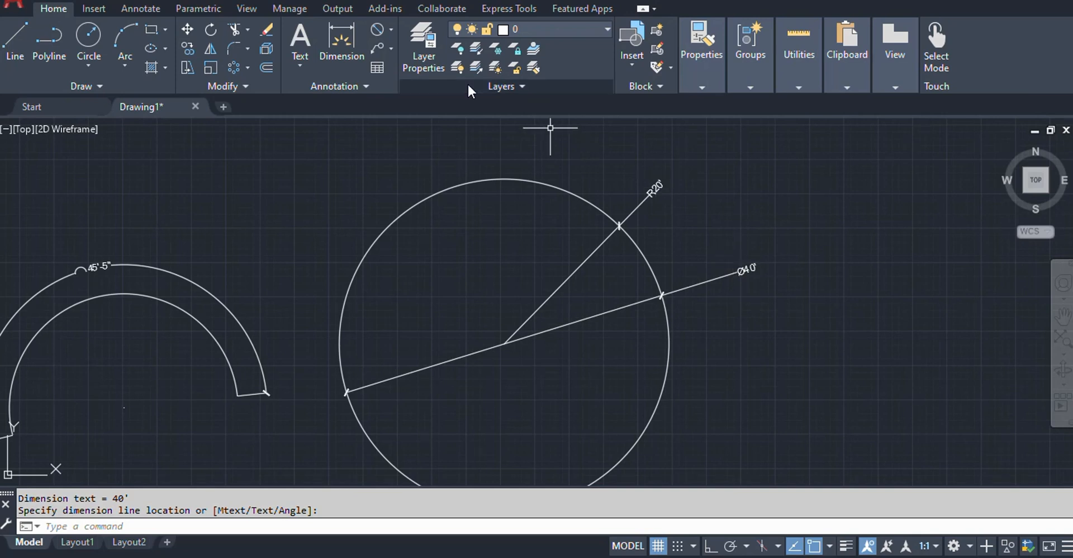
left_click(391, 31)
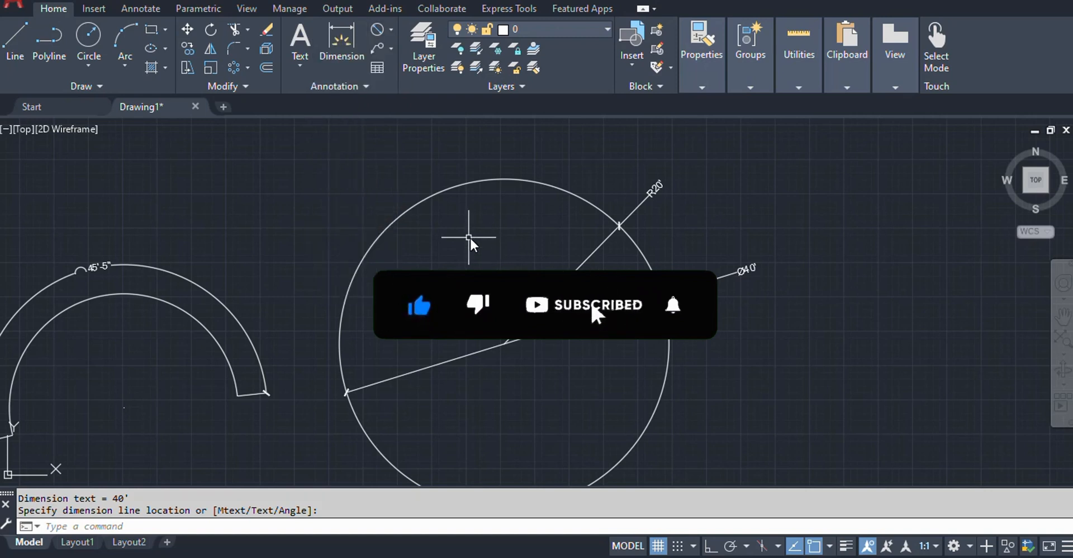
Check the ISO-25 dimension style's preview in the Dimension Style Manager and close it without making changes
type("D")
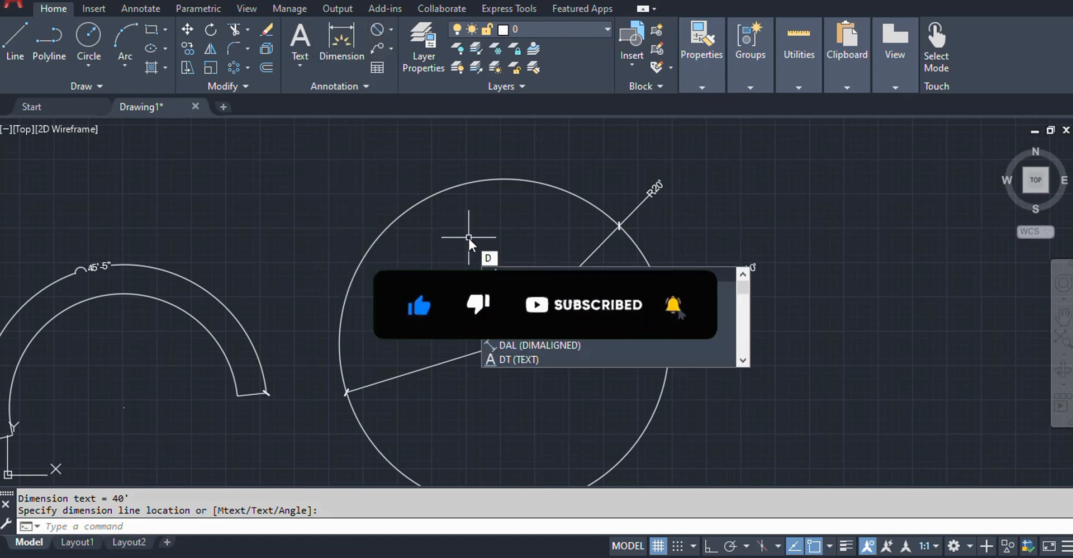
key("Return")
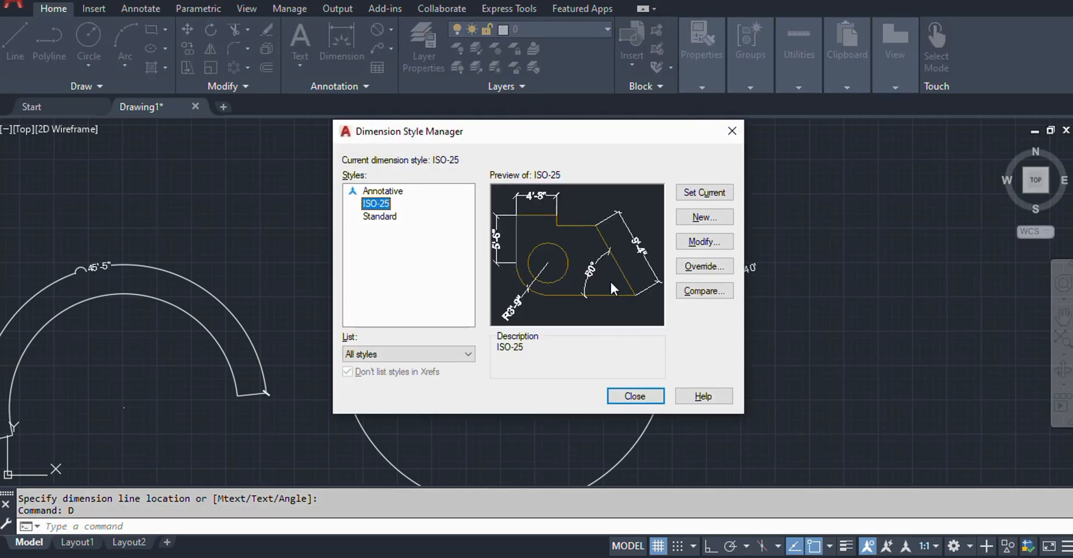
left_click(637, 397)
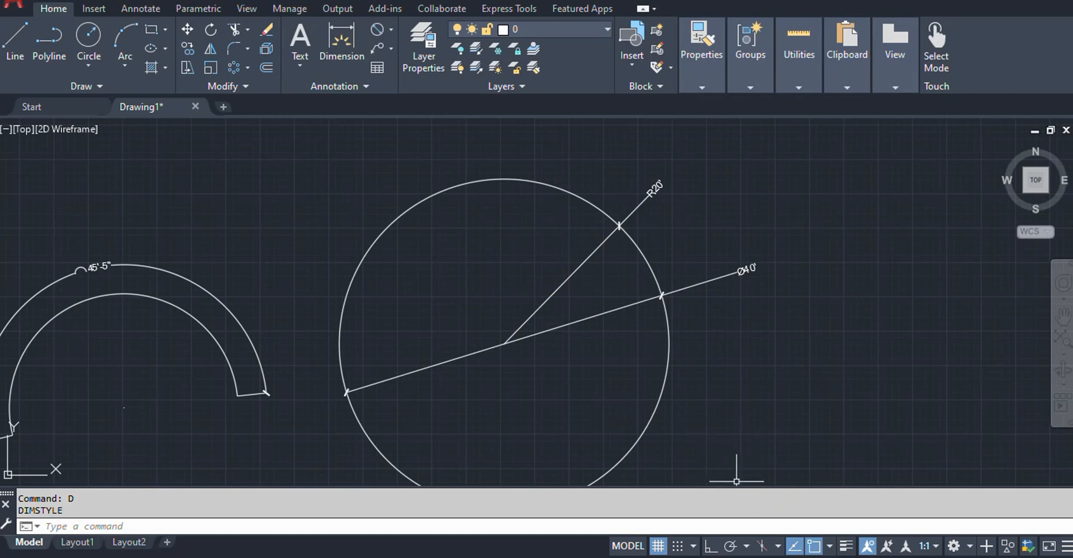
left_click_drag(772, 557, 746, 442)
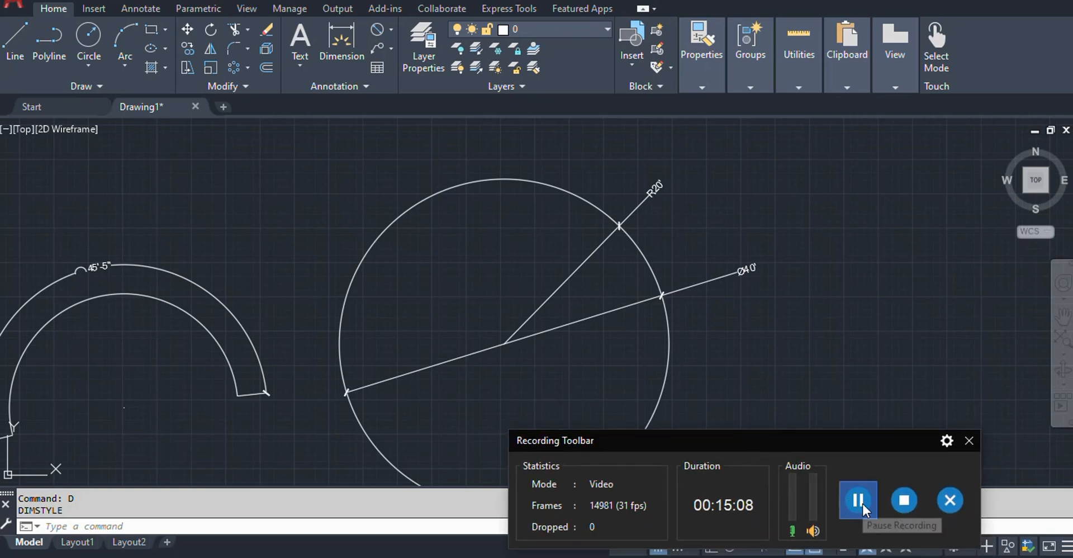
left_click_drag(801, 441, 852, 557)
scroll(396, 314, "down", 4)
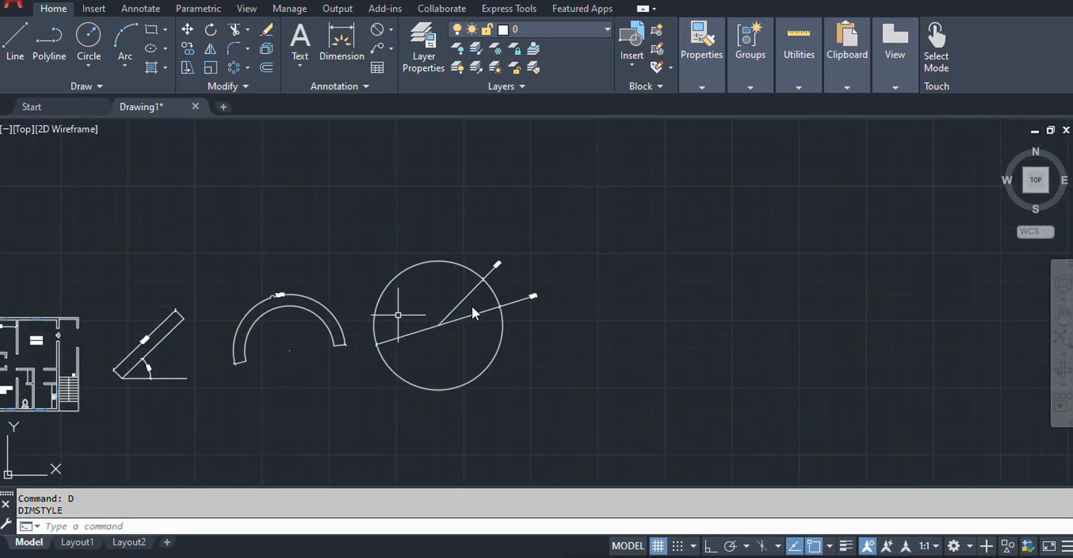
middle_click_drag(491, 318, 812, 297)
scroll(407, 347, "up", 3)
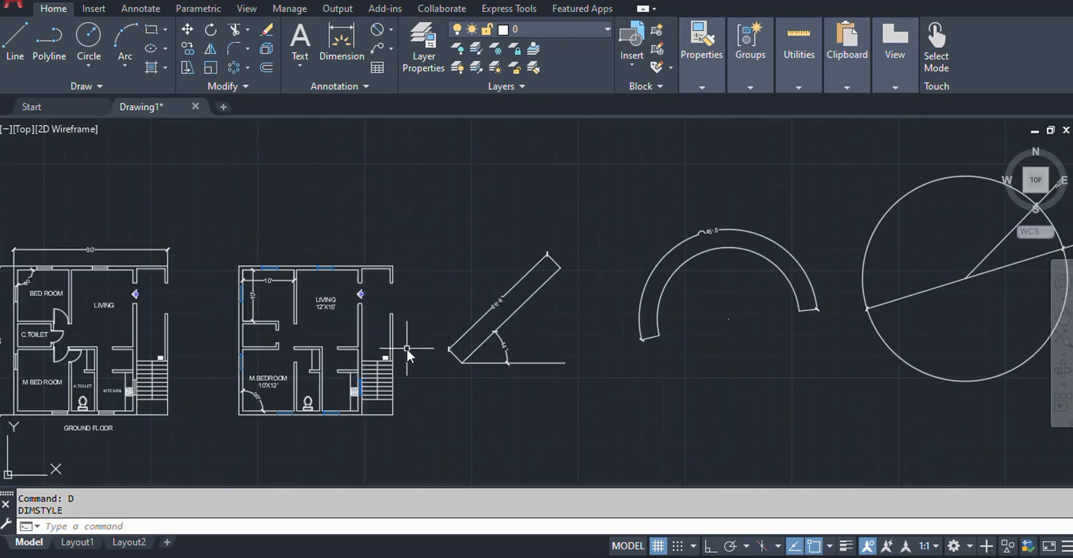
middle_click_drag(406, 347, 532, 350)
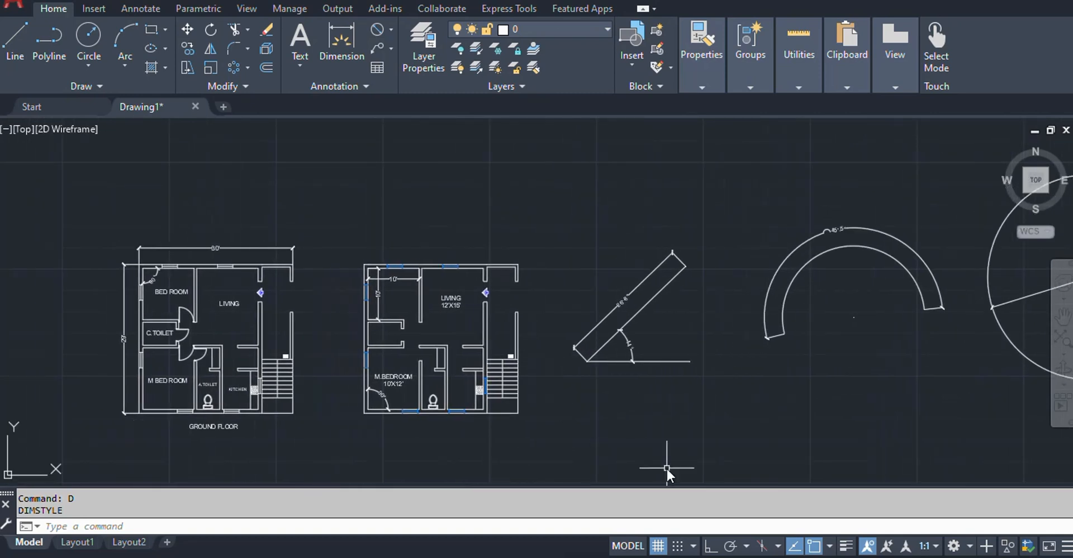
left_click(910, 557)
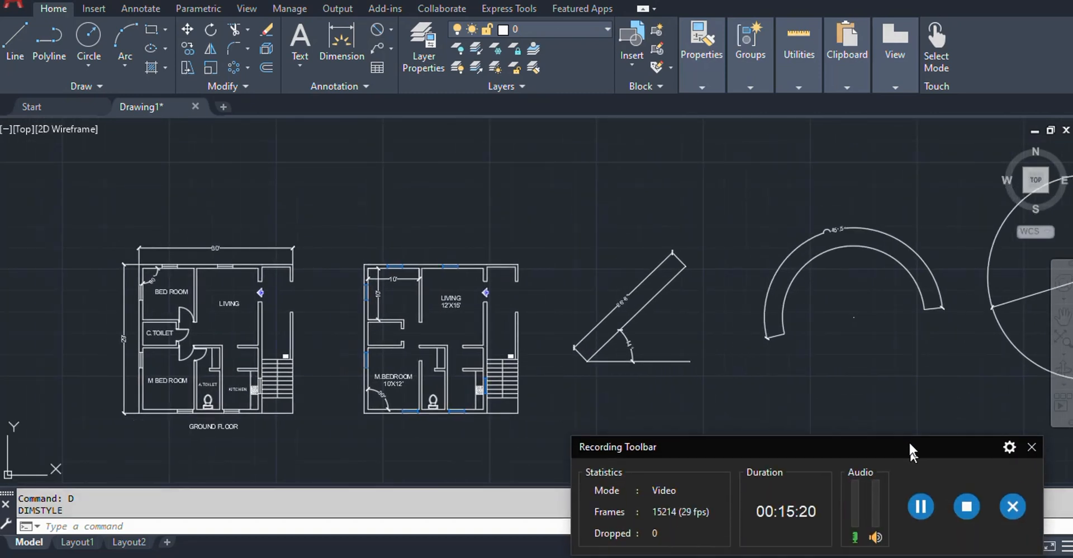